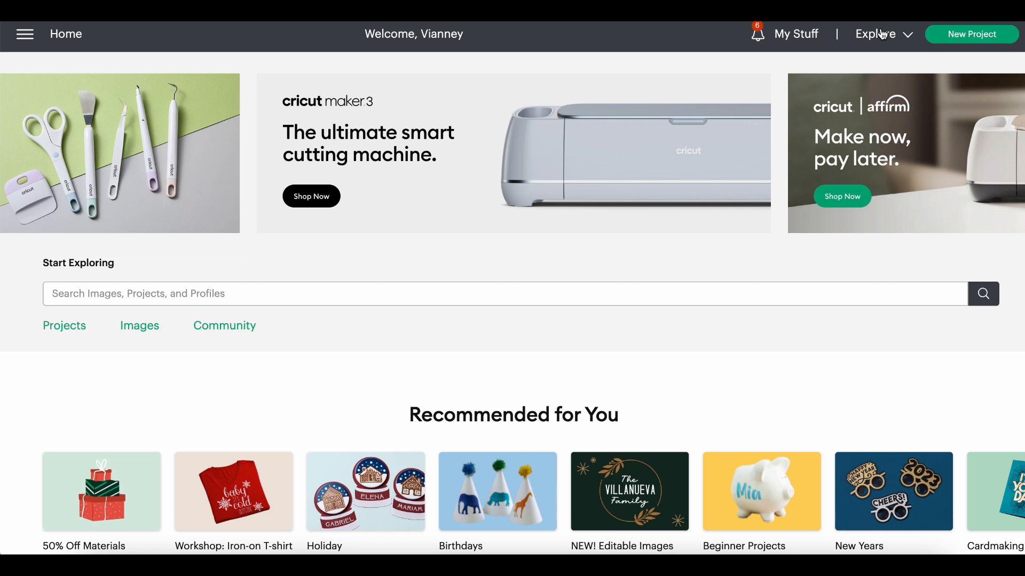
Look over the supported cutting machines and start a new blank project.
{"action": "left_click", "coordinate": [883, 34]}
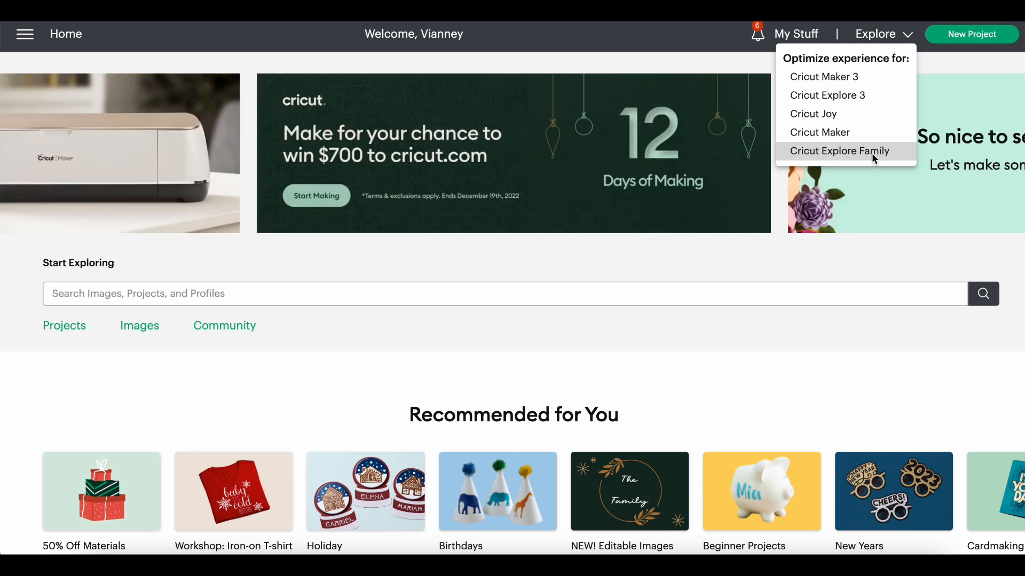
{"action": "left_click", "coordinate": [976, 39]}
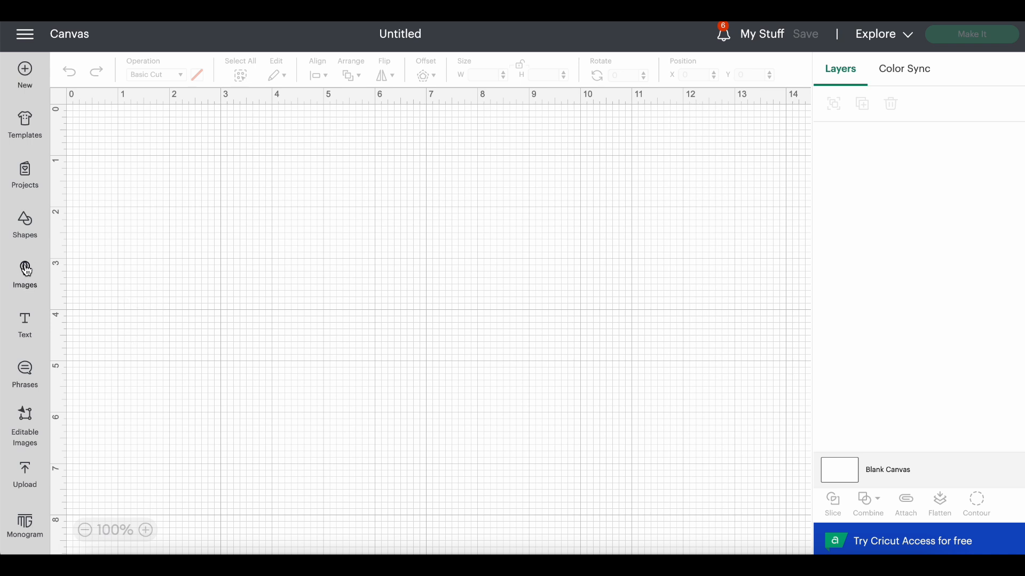
Insert a basic square, enlarge it to about 3.96 × 3.96 in and place it near the middle of the canvas.
{"action": "left_click", "coordinate": [30, 227]}
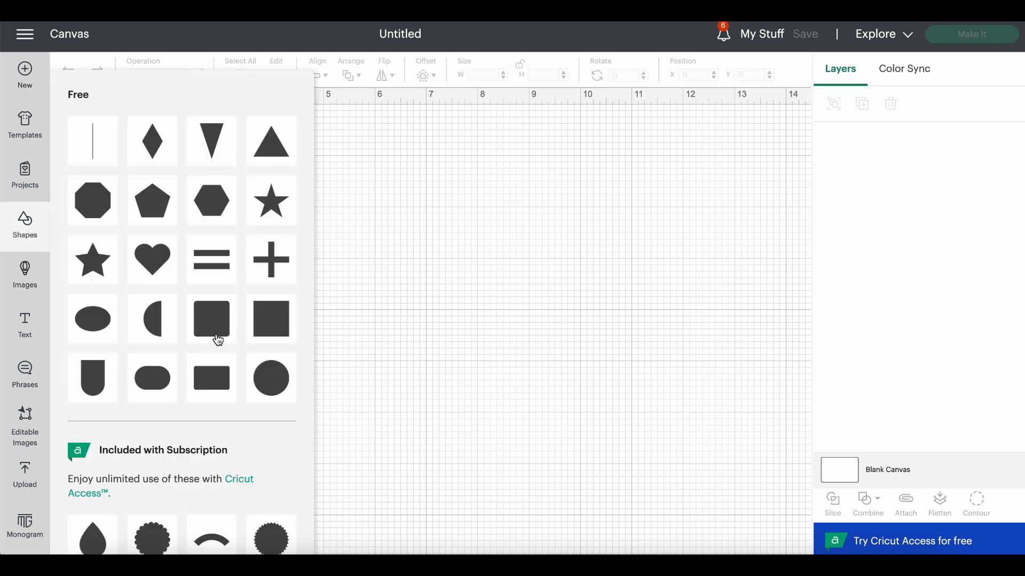
{"action": "left_click", "coordinate": [271, 321]}
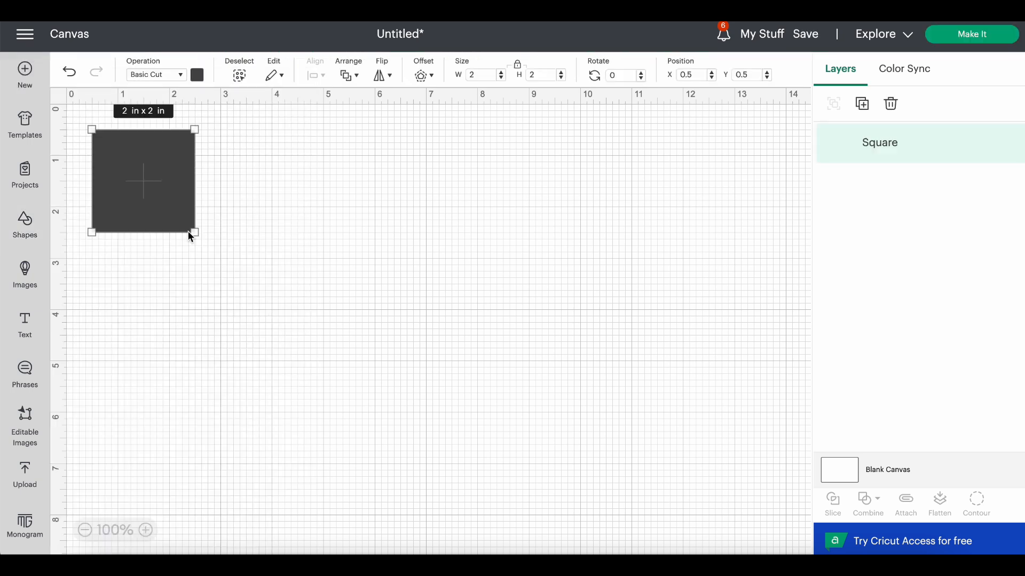
{"action": "left_click_drag", "start_coordinate": [174, 219], "coordinate": [394, 412]}
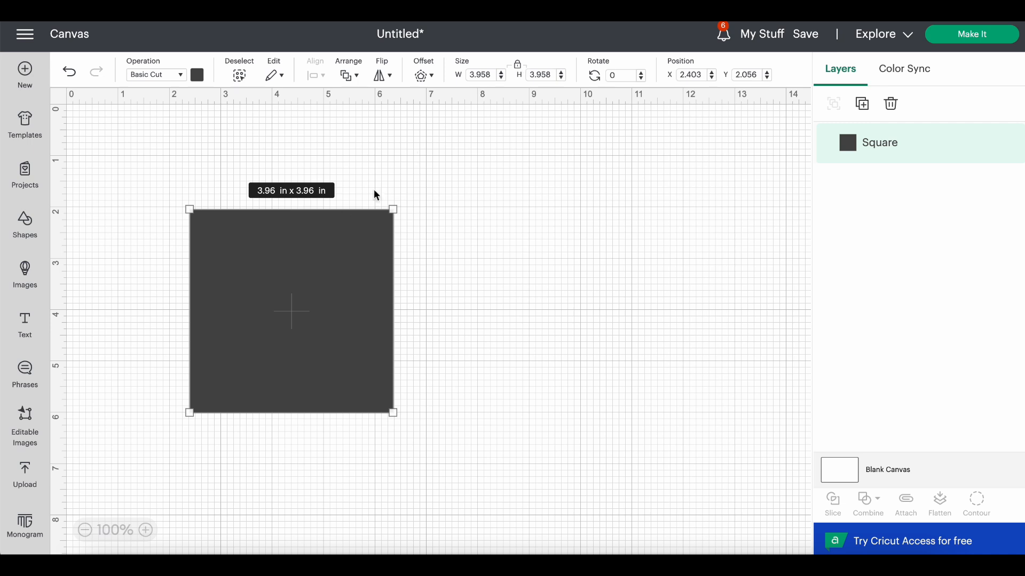
{"action": "left_click_drag", "start_coordinate": [263, 311], "coordinate": [427, 296]}
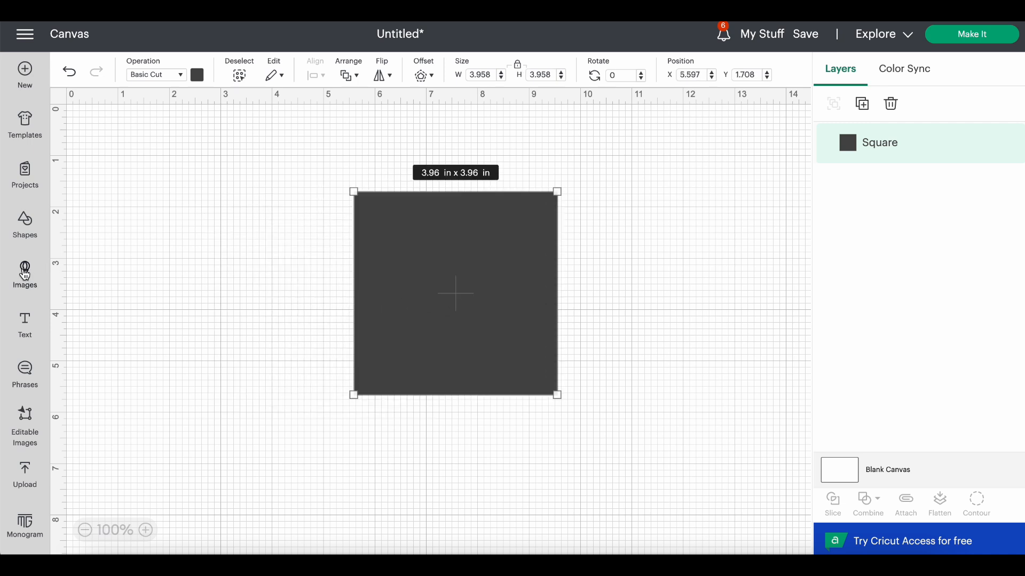
Search the image library for "snowman" and limit the results to purchased images.
{"action": "left_click", "coordinate": [25, 275]}
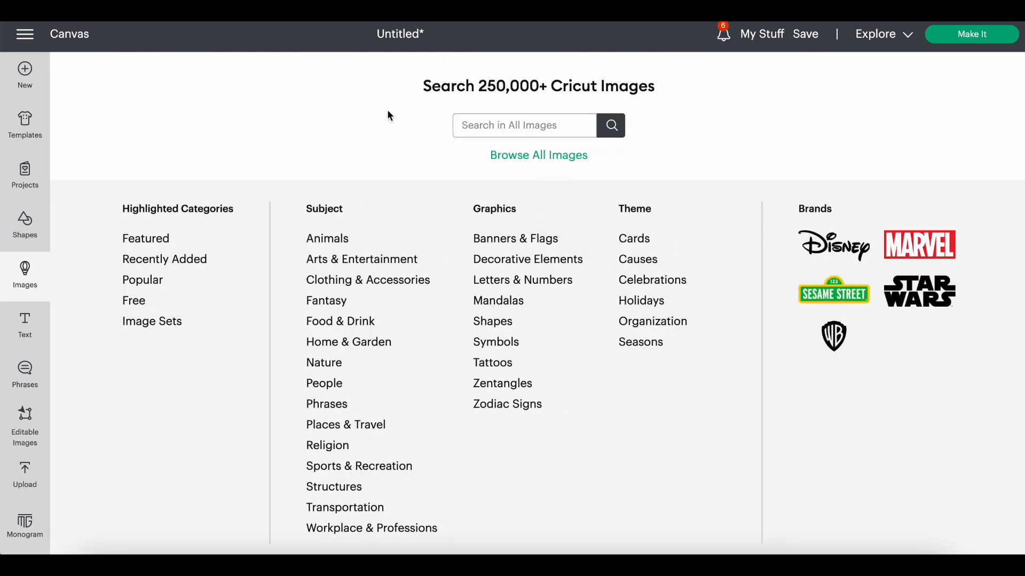
{"action": "left_click", "coordinate": [496, 122]}
{"action": "type", "text": "snowman"}
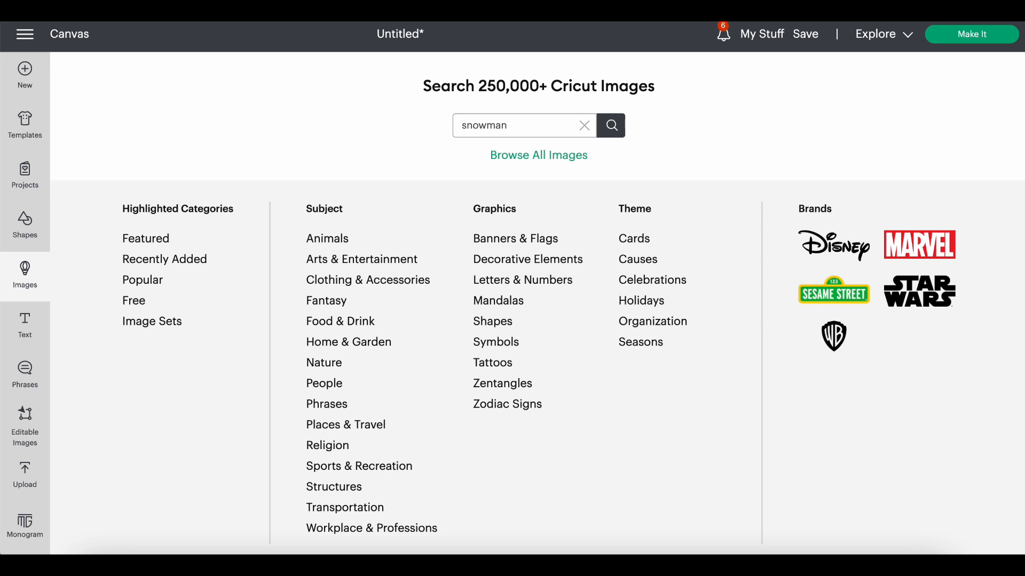
{"action": "key", "text": "Return"}
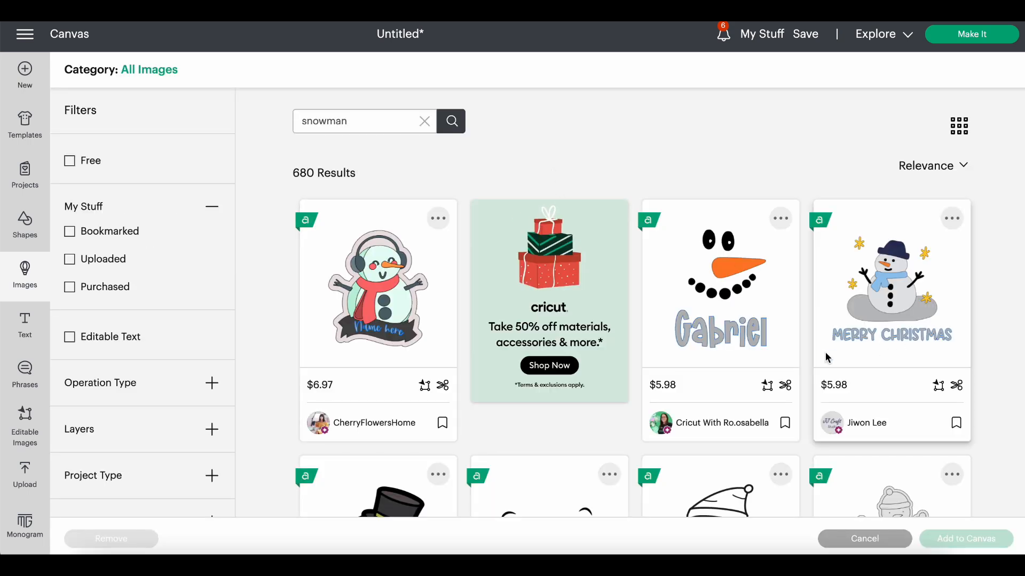
{"action": "scroll", "coordinate": [268, 401], "scroll_direction": "down", "scroll_amount": 1}
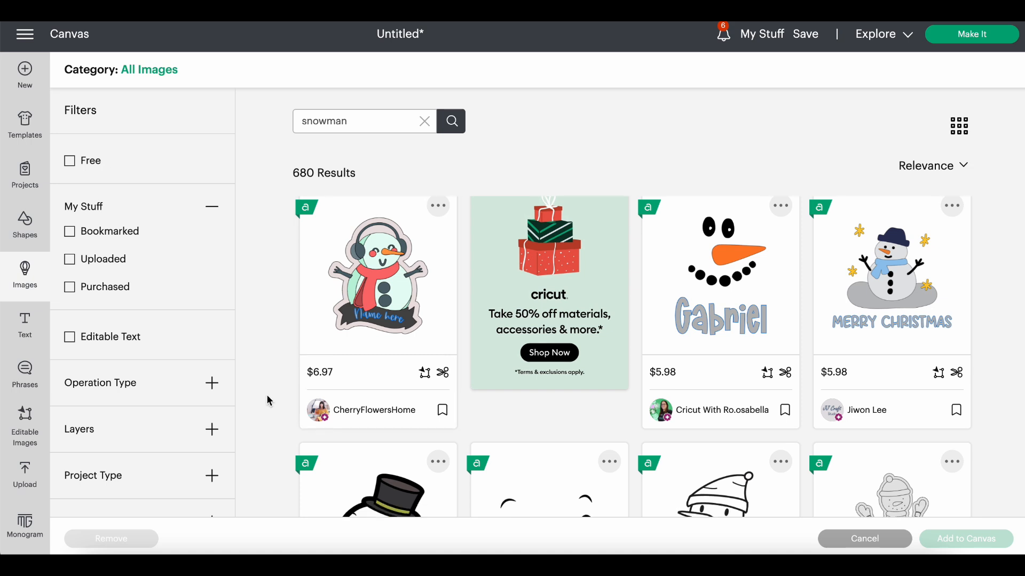
{"action": "scroll", "coordinate": [240, 372], "scroll_direction": "down", "scroll_amount": 3}
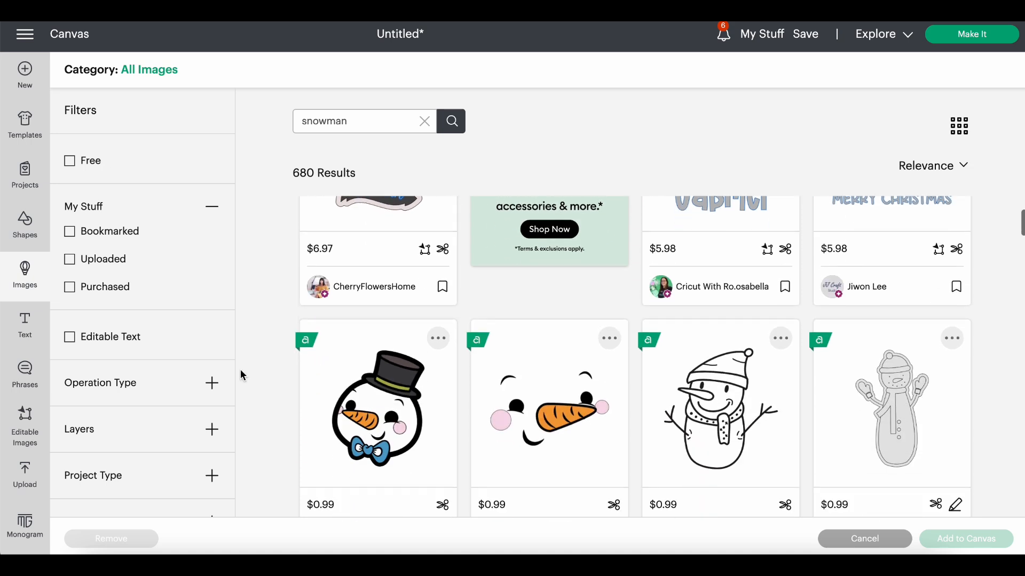
{"action": "left_click", "coordinate": [95, 289]}
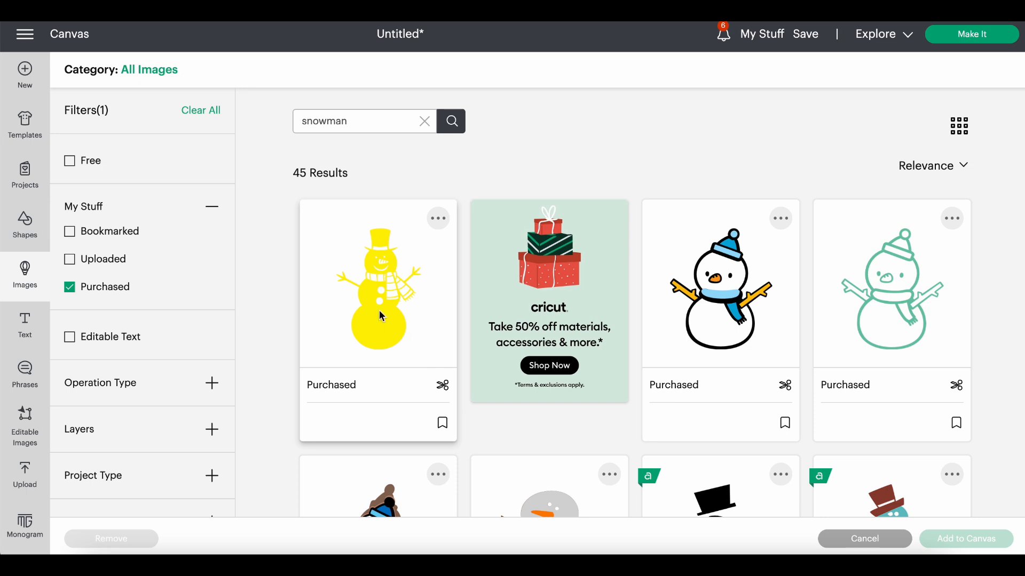
Find the purchased snowman with the blue hat, green scarf and stick arms, and add it to the canvas.
{"action": "scroll", "coordinate": [995, 366], "scroll_direction": "down", "scroll_amount": 1}
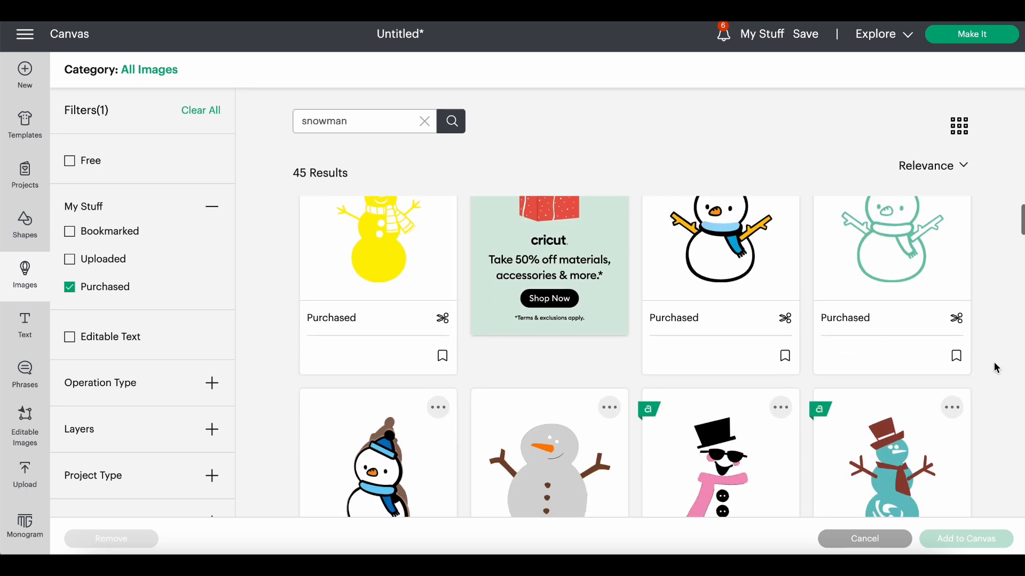
{"action": "scroll", "coordinate": [996, 368], "scroll_direction": "down", "scroll_amount": 1}
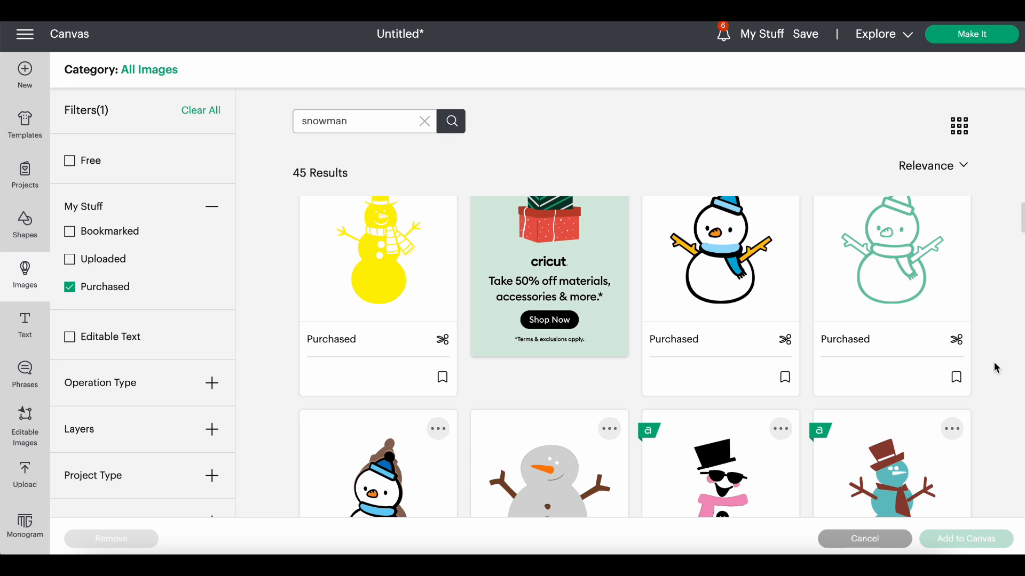
{"action": "scroll", "coordinate": [996, 368], "scroll_direction": "down", "scroll_amount": 1}
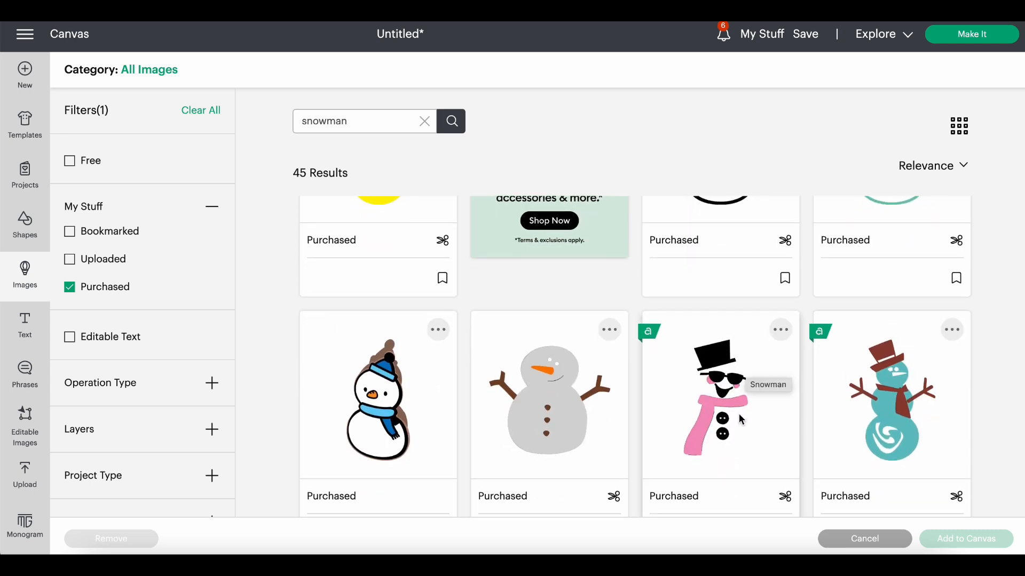
{"action": "scroll", "coordinate": [993, 432], "scroll_direction": "down", "scroll_amount": 3}
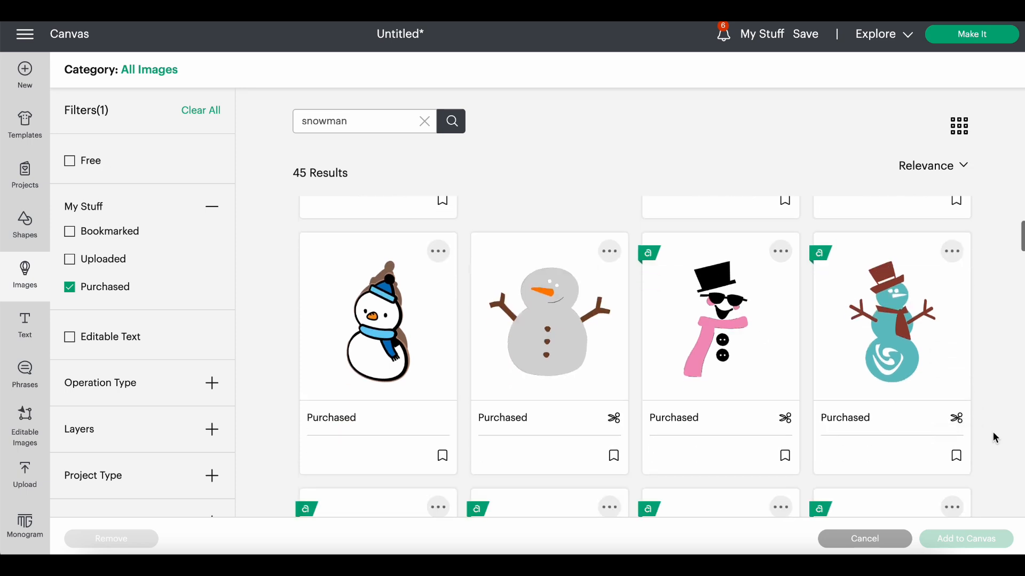
{"action": "scroll", "coordinate": [993, 431], "scroll_direction": "up", "scroll_amount": 1}
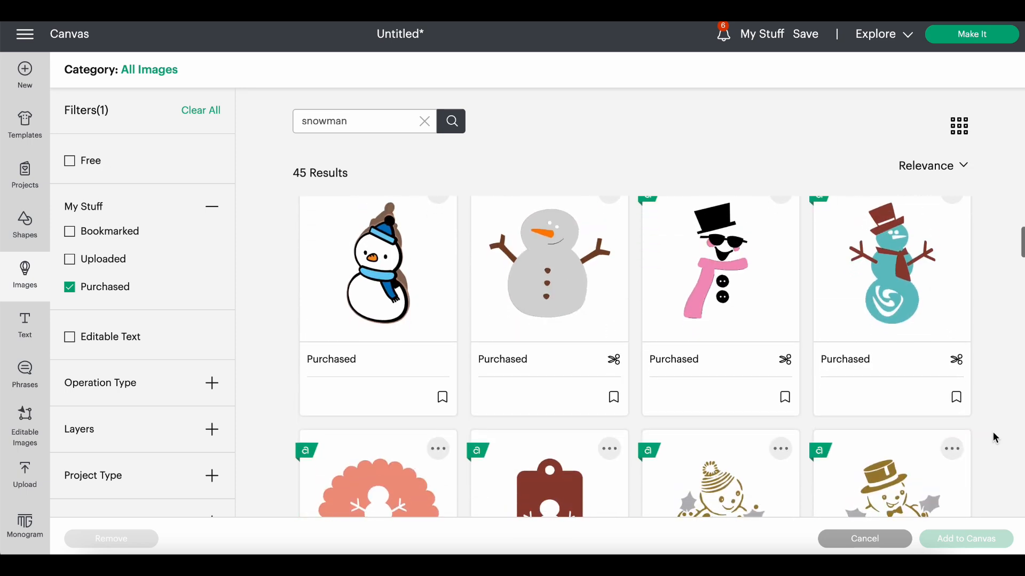
{"action": "scroll", "coordinate": [993, 431], "scroll_direction": "down", "scroll_amount": 2}
{"action": "scroll", "coordinate": [993, 431], "scroll_direction": "down", "scroll_amount": 5}
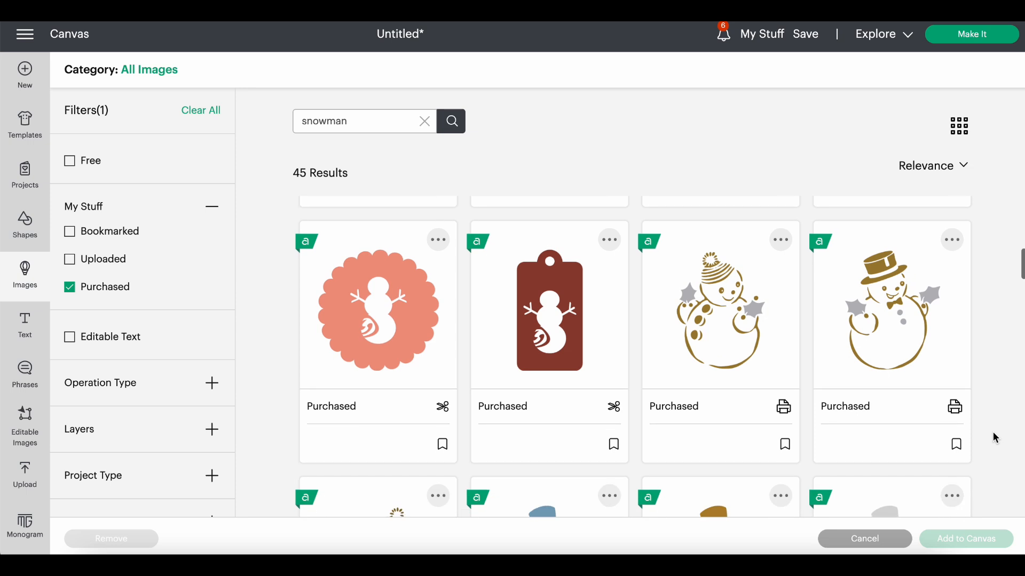
{"action": "scroll", "coordinate": [992, 431], "scroll_direction": "down", "scroll_amount": 4}
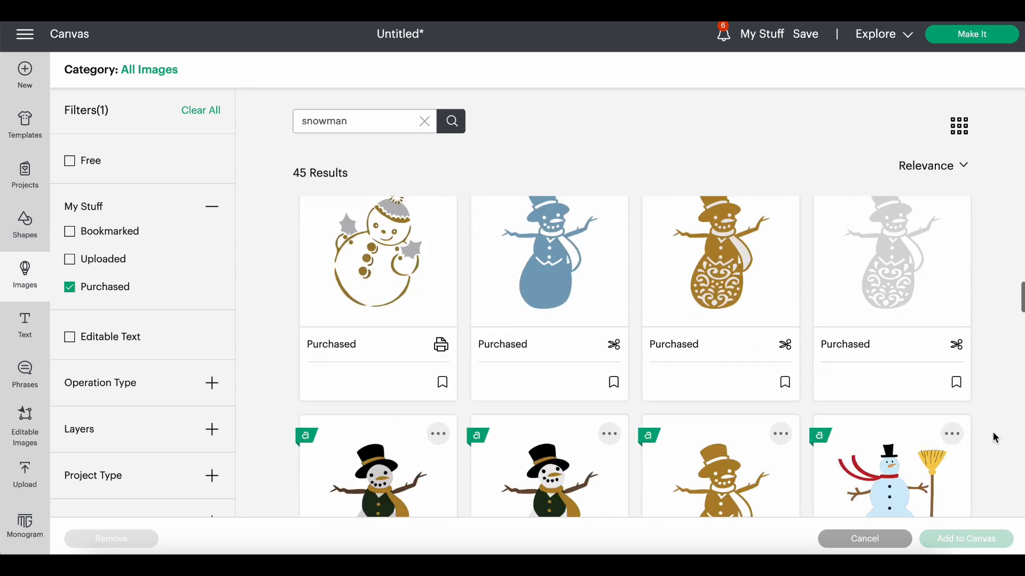
{"action": "scroll", "coordinate": [994, 421], "scroll_direction": "down", "scroll_amount": 4}
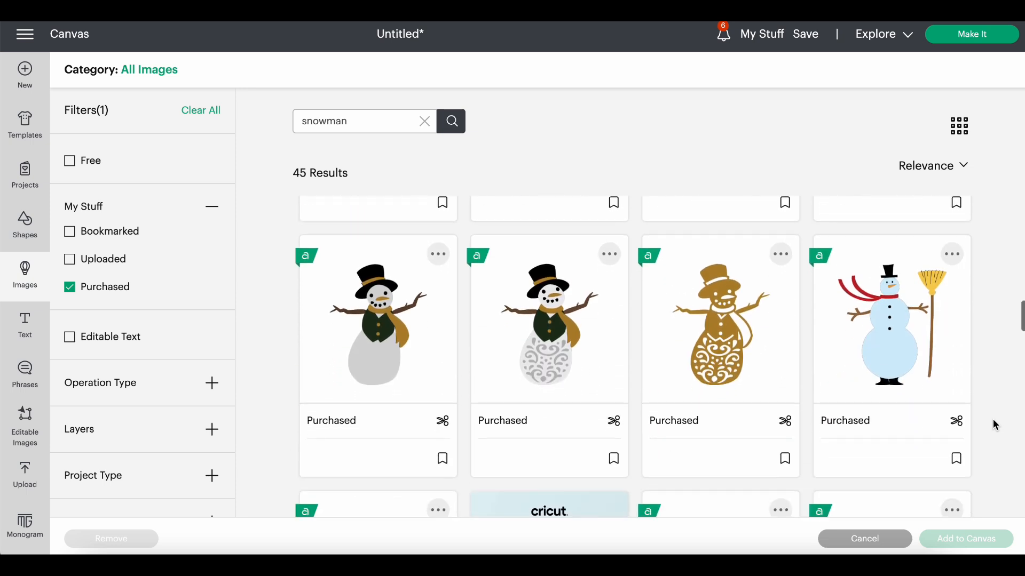
{"action": "scroll", "coordinate": [996, 425], "scroll_direction": "down", "scroll_amount": 1}
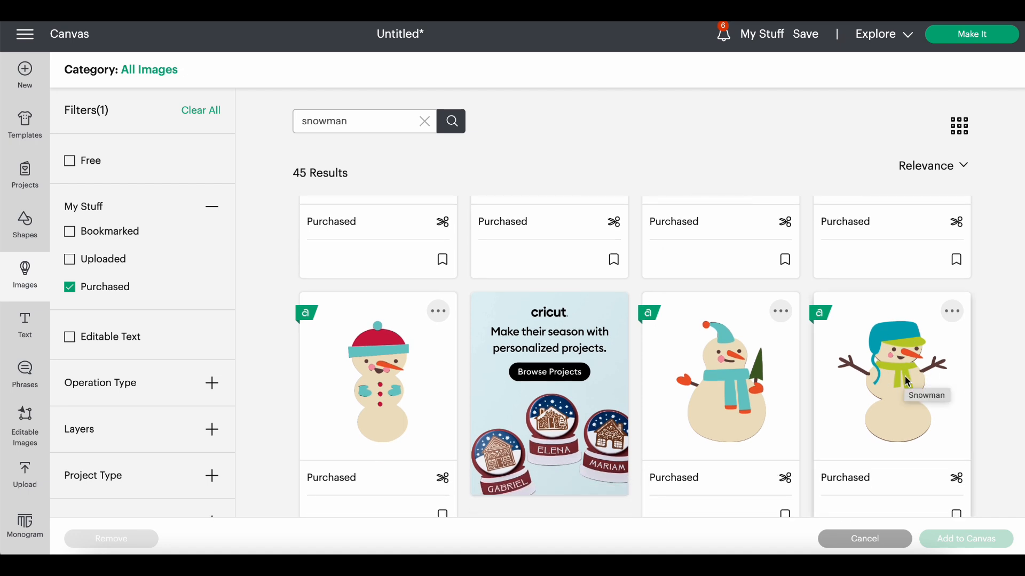
{"action": "scroll", "coordinate": [901, 382], "scroll_direction": "down", "scroll_amount": 1}
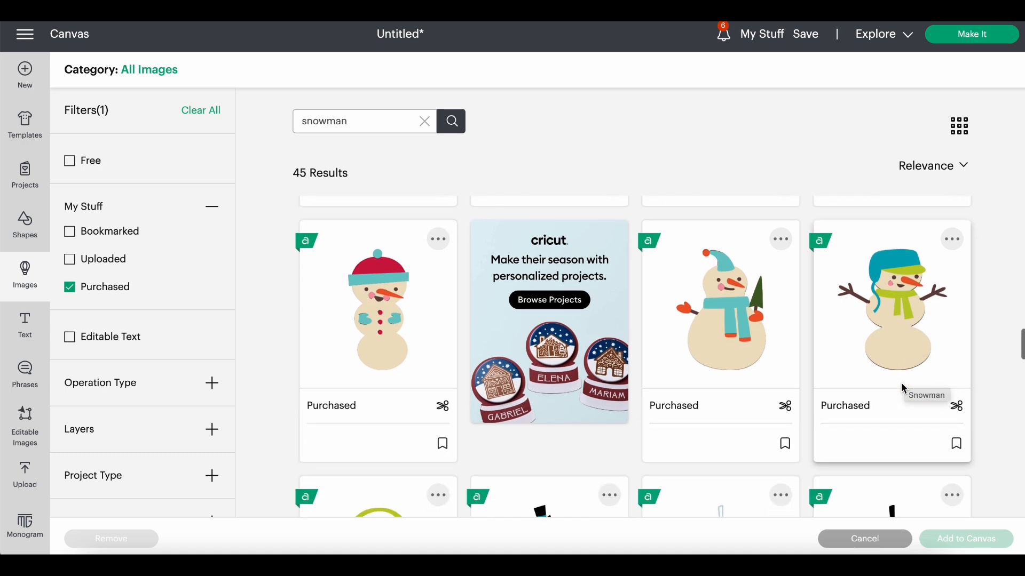
{"action": "scroll", "coordinate": [908, 342], "scroll_direction": "down", "scroll_amount": 3}
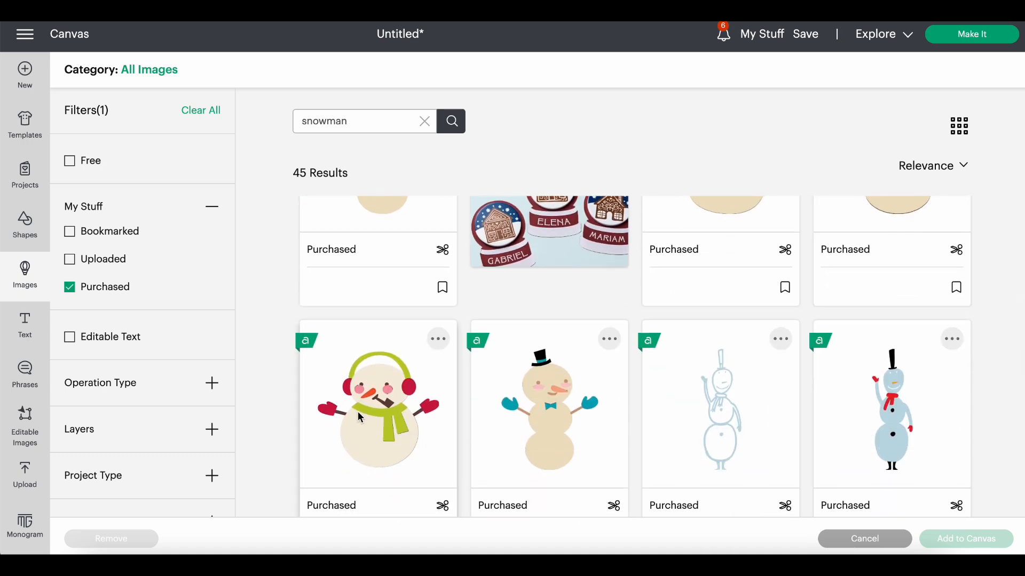
{"action": "scroll", "coordinate": [833, 385], "scroll_direction": "down", "scroll_amount": 4}
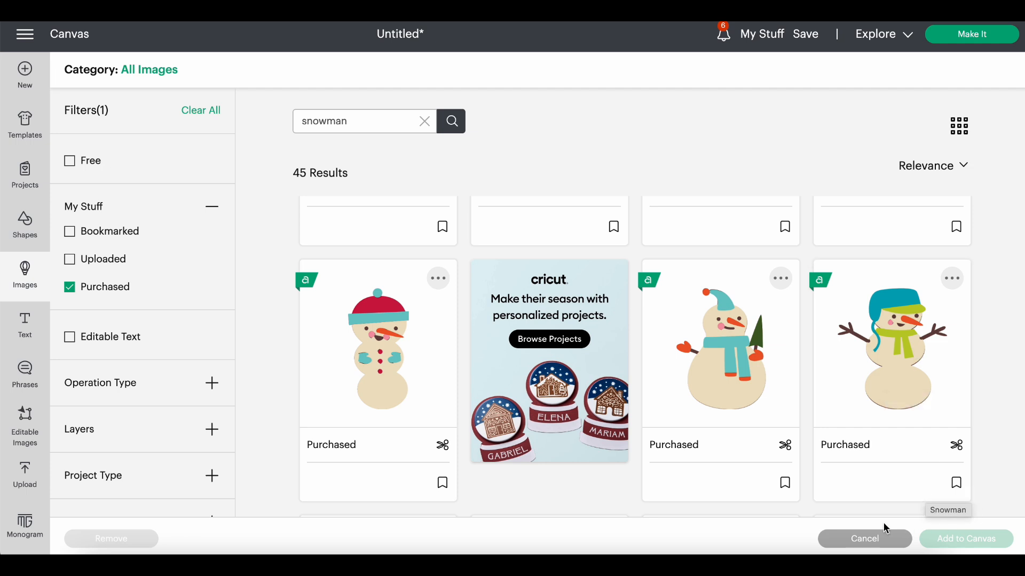
{"action": "left_click", "coordinate": [894, 345]}
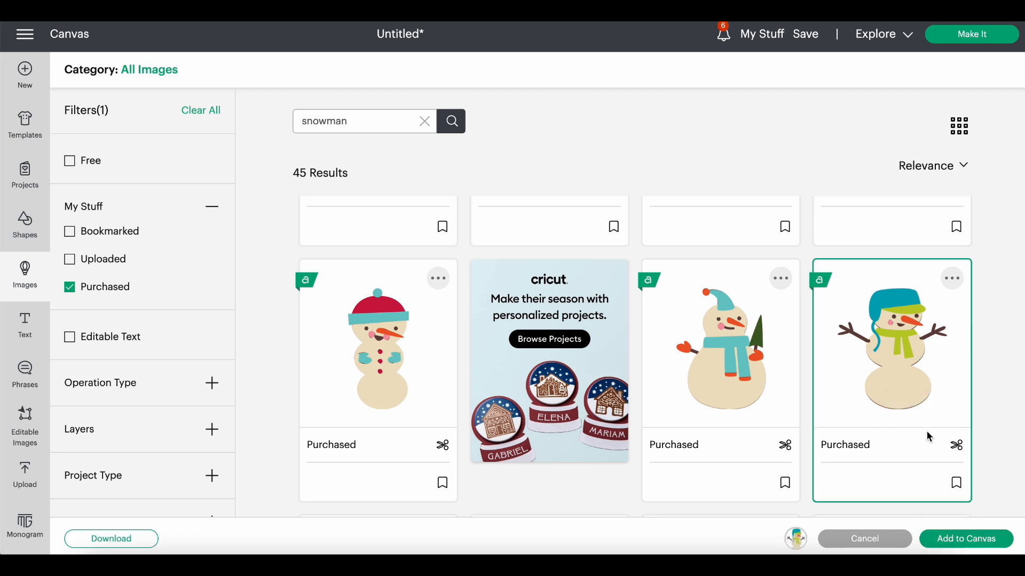
{"action": "left_click", "coordinate": [959, 540]}
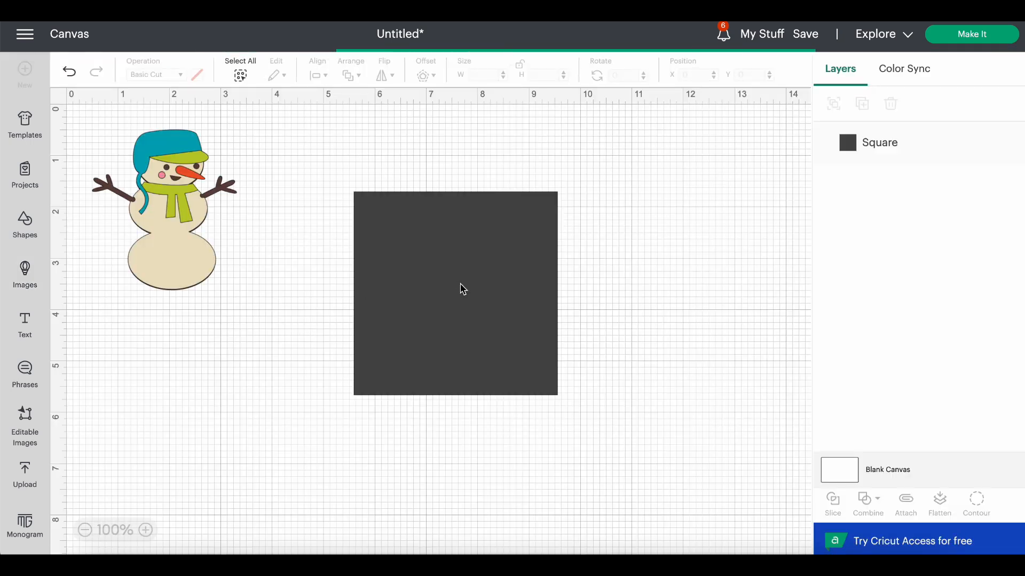
Reshape the square into an upright rectangle 3.7 in wide and about 5.68 in high.
{"action": "left_click", "coordinate": [426, 284]}
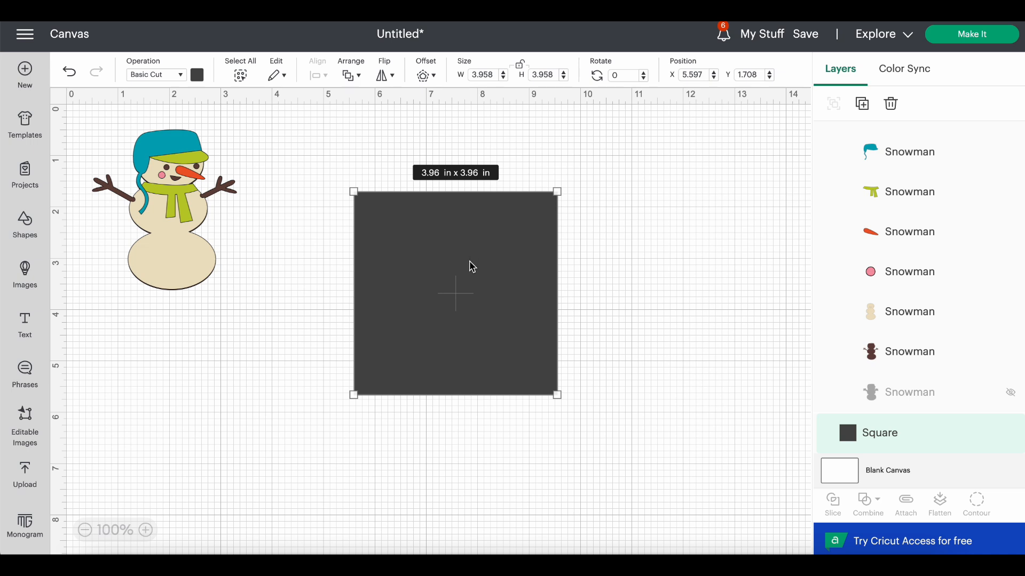
{"action": "left_click_drag", "start_coordinate": [558, 396], "coordinate": [535, 485]}
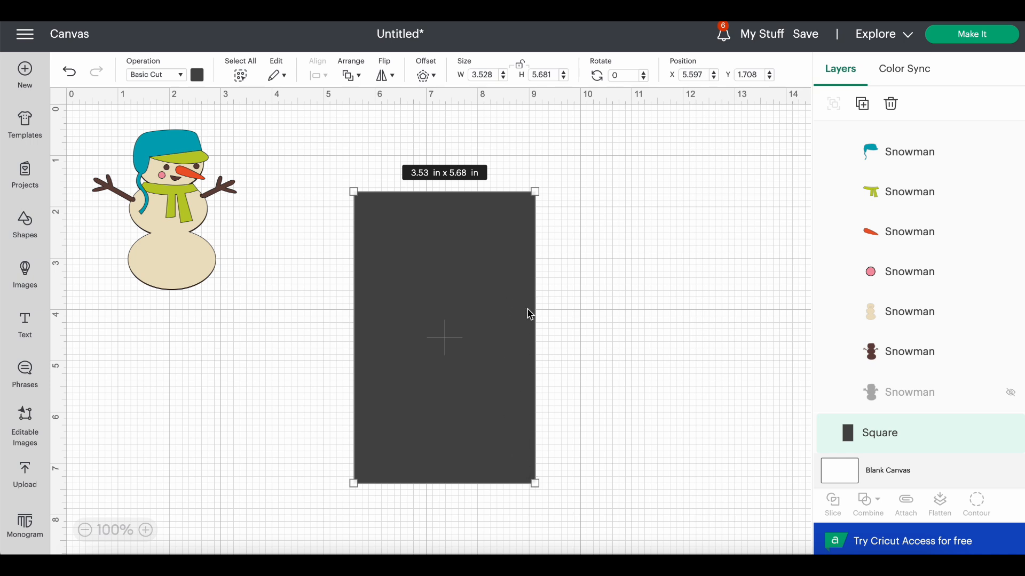
{"action": "left_click", "coordinate": [493, 75]}
{"action": "key", "text": "Return"}
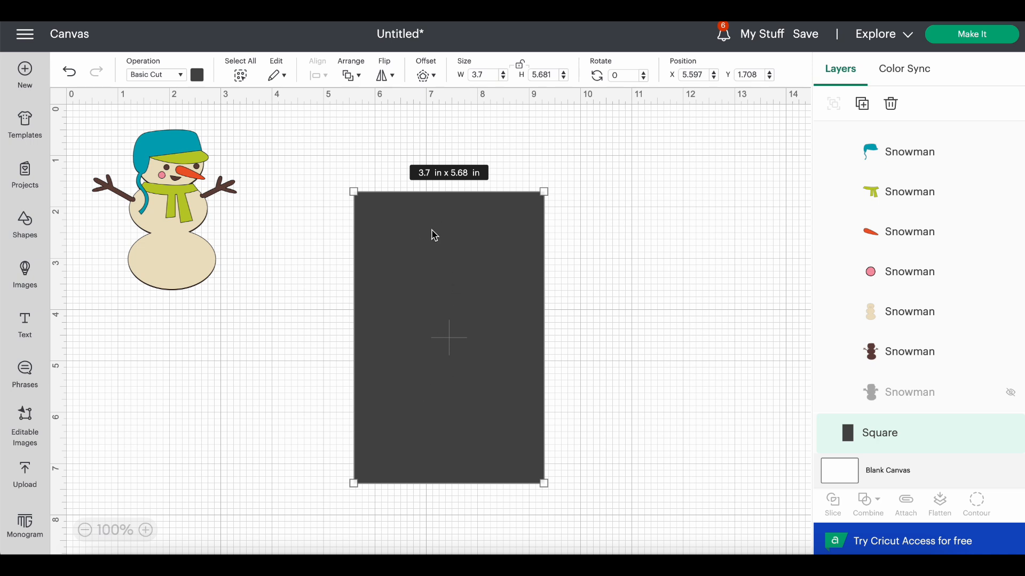
Enlarge the snowman to about 4.26 × 4.73 in and place it over the upper part of the rectangle.
{"action": "left_click_drag", "start_coordinate": [184, 189], "coordinate": [213, 235]}
{"action": "left_click_drag", "start_coordinate": [259, 321], "coordinate": [460, 266]}
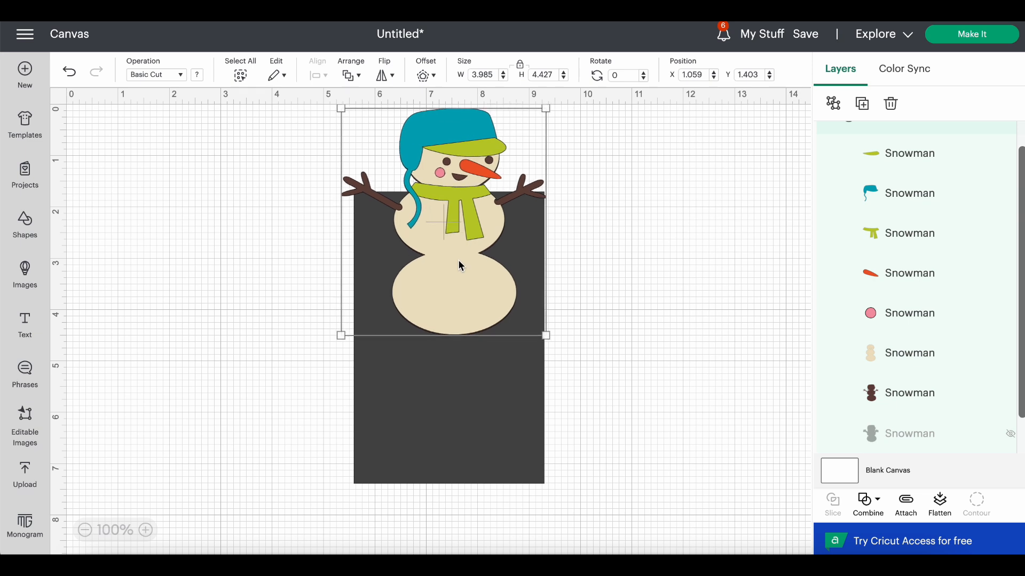
{"action": "left_click_drag", "start_coordinate": [461, 265], "coordinate": [461, 265]}
{"action": "left_click_drag", "start_coordinate": [546, 335], "coordinate": [558, 351]}
{"action": "left_click_drag", "start_coordinate": [491, 317], "coordinate": [488, 316]}
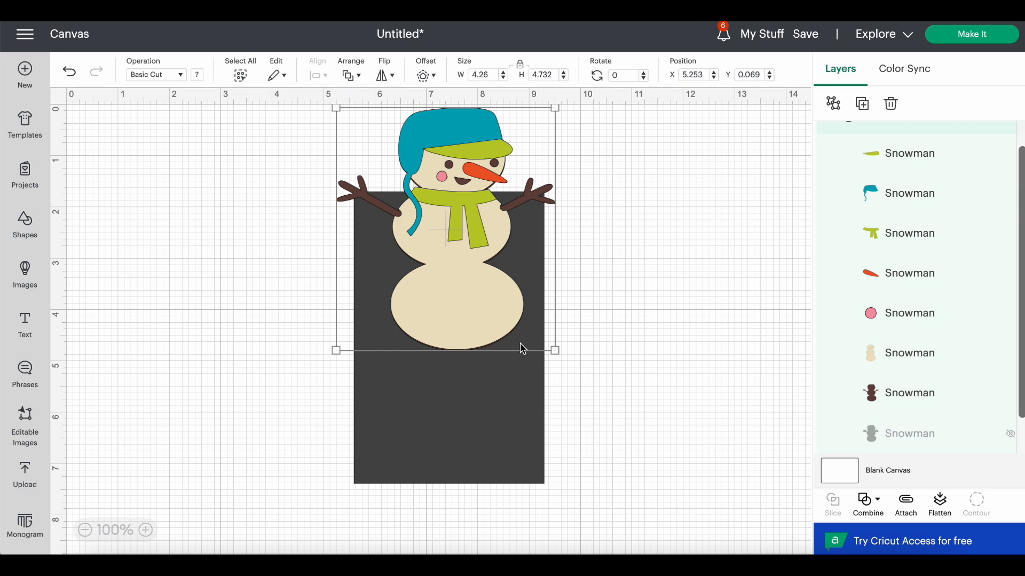
Move the snowman off the rectangle and create a welded, round-cornered offset of 0.056 in around it.
{"action": "left_click_drag", "start_coordinate": [484, 313], "coordinate": [238, 343]}
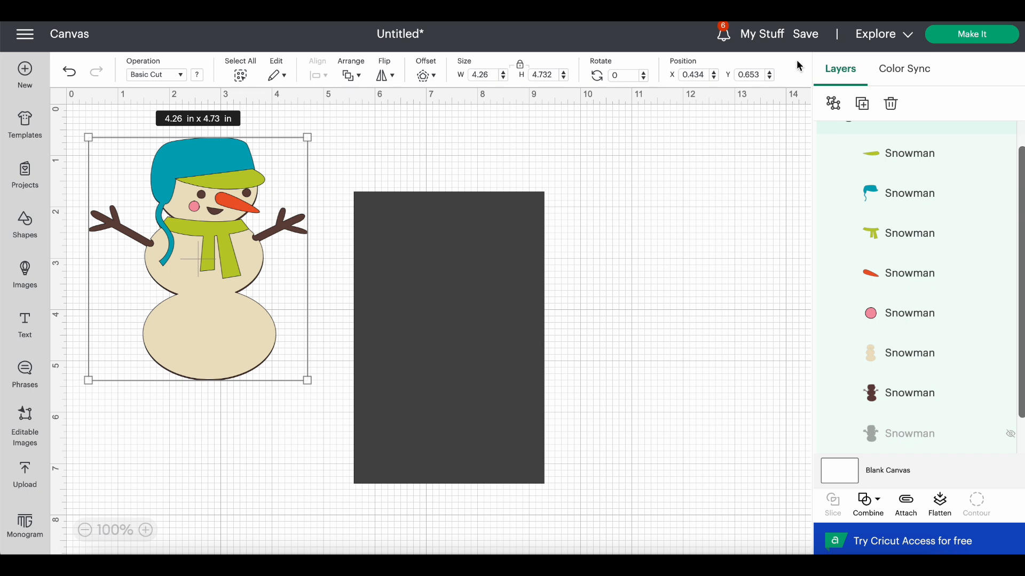
{"action": "left_click", "coordinate": [426, 76]}
{"action": "left_click_drag", "start_coordinate": [409, 163], "coordinate": [396, 163]}
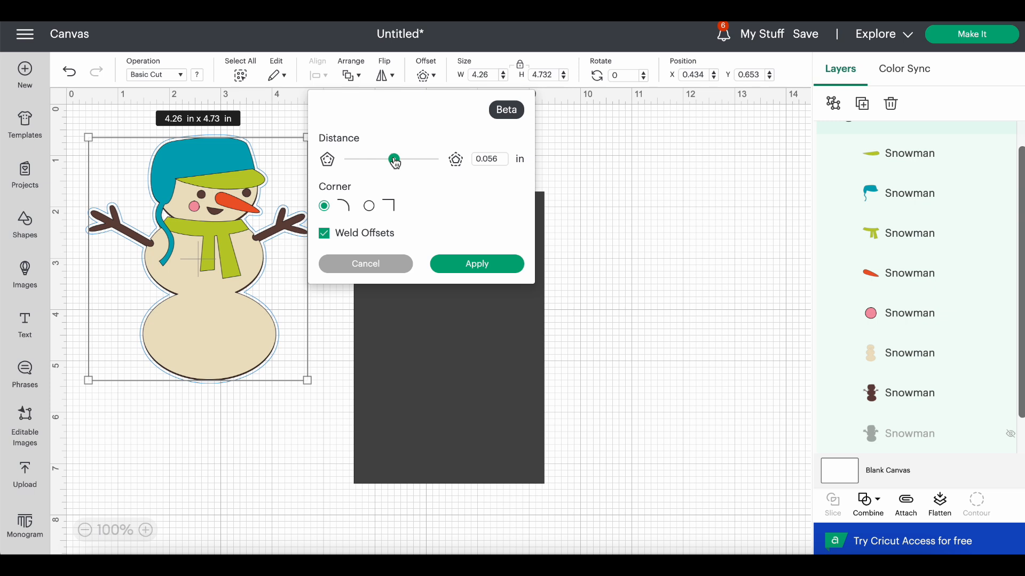
{"action": "left_click", "coordinate": [452, 274]}
Separate the black offset silhouette from the snowman, placing the two on opposite sides of the rectangle.
{"action": "left_click_drag", "start_coordinate": [204, 252], "coordinate": [423, 222]}
{"action": "left_click_drag", "start_coordinate": [175, 238], "coordinate": [130, 276]}
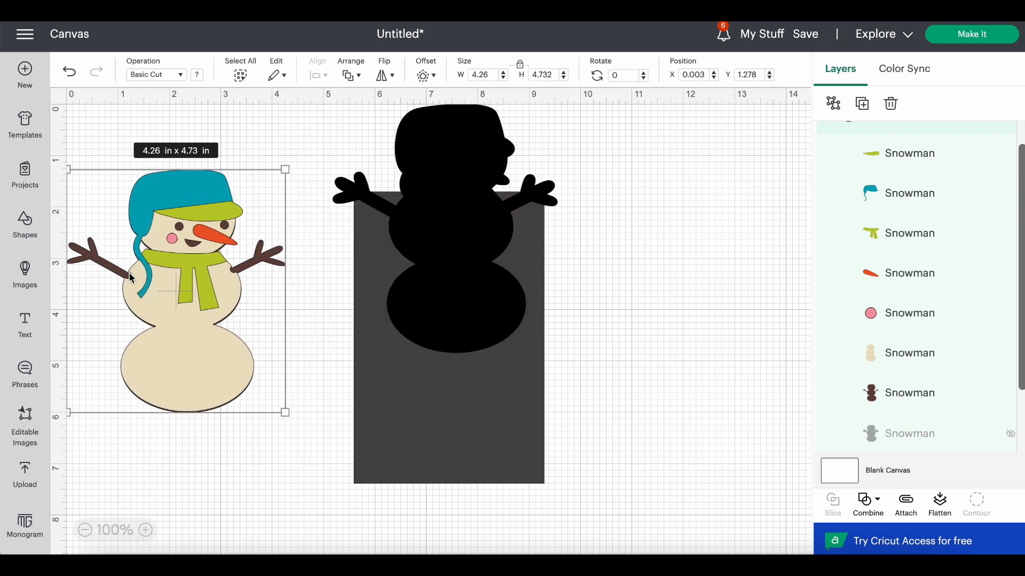
{"action": "left_click_drag", "start_coordinate": [423, 277], "coordinate": [698, 298]}
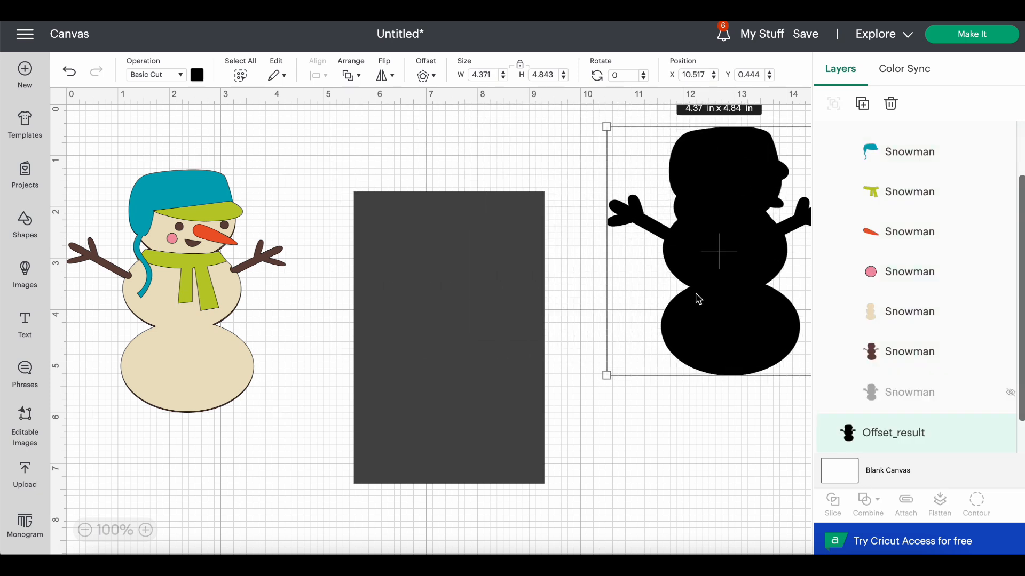
Try the black silhouette over the upper part of the rectangle and move it clear again.
{"action": "left_click", "coordinate": [484, 322]}
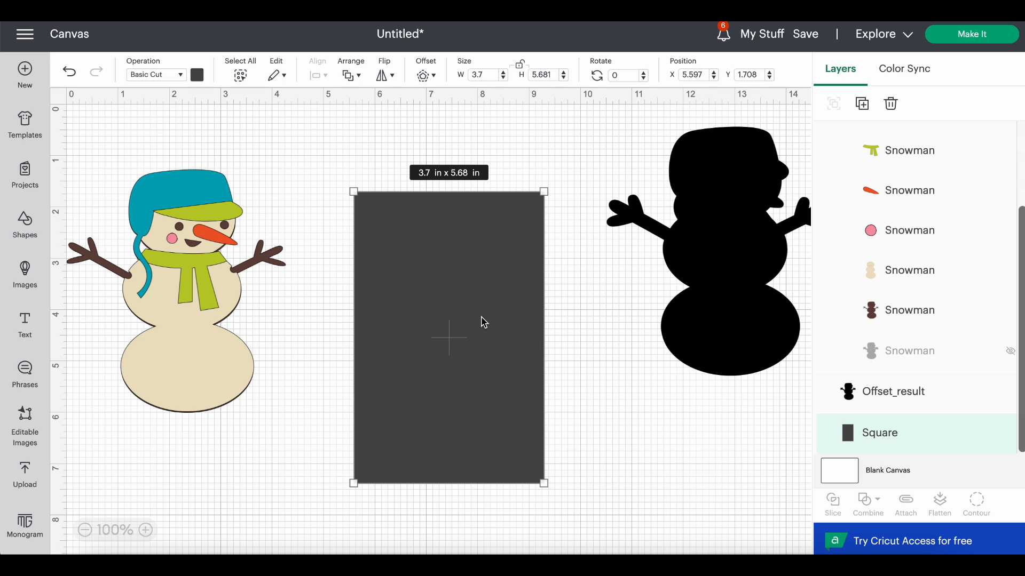
{"action": "left_click_drag", "start_coordinate": [732, 240], "coordinate": [486, 226]}
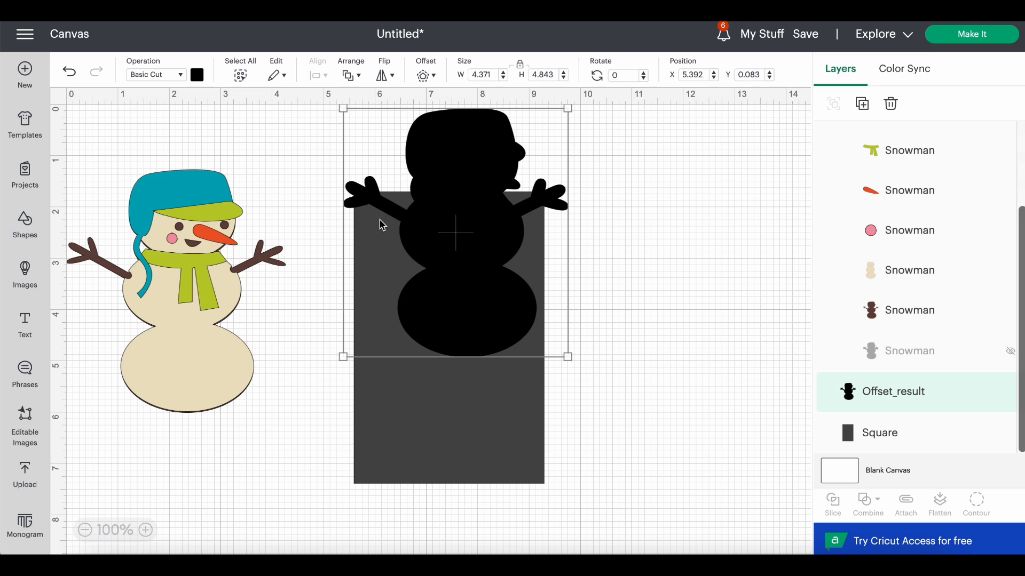
{"action": "mouse_move", "coordinate": [389, 266]}
{"action": "left_mouse_down"}
{"action": "mouse_move", "coordinate": [378, 280]}
{"action": "mouse_move", "coordinate": [448, 264]}
{"action": "mouse_move", "coordinate": [380, 254]}
{"action": "mouse_move", "coordinate": [369, 267]}
{"action": "left_mouse_up"}
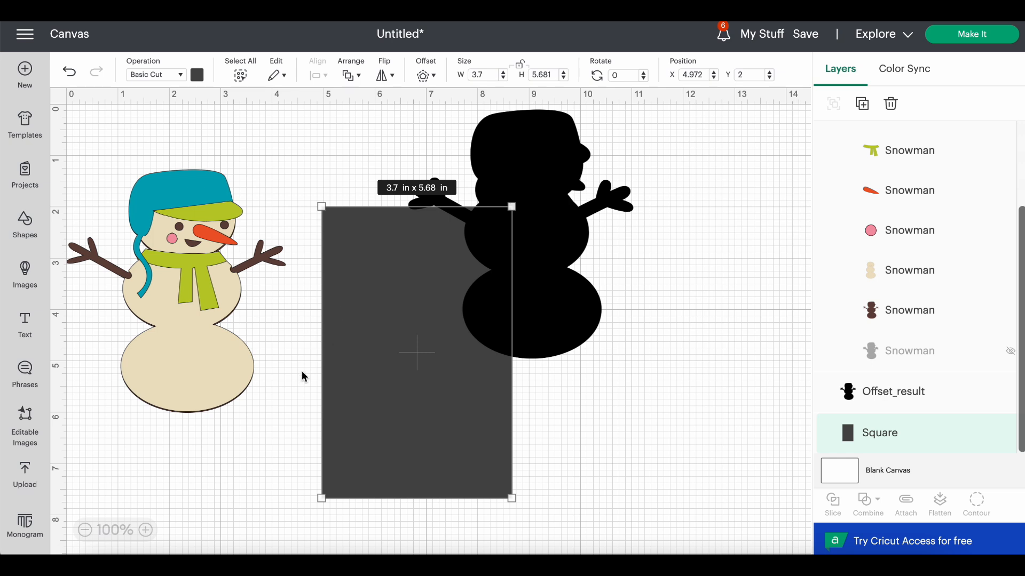
{"action": "left_click", "coordinate": [535, 304]}
{"action": "left_click_drag", "start_coordinate": [549, 313], "coordinate": [442, 332]}
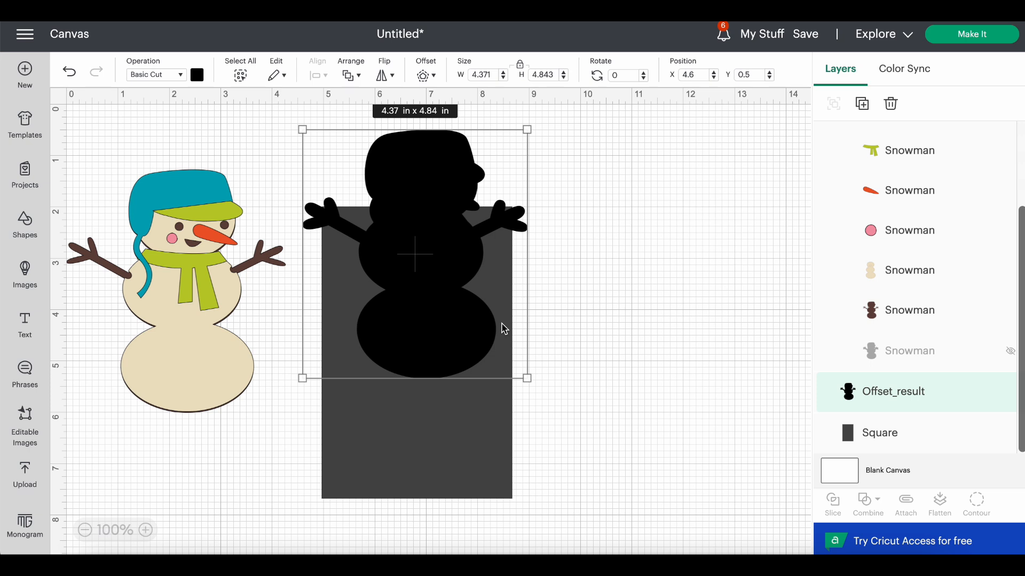
{"action": "left_click_drag", "start_coordinate": [457, 285], "coordinate": [728, 281]}
Set the rectangle's height to 9.5 in, keeping its width at 3.7 in.
{"action": "left_click", "coordinate": [493, 285]}
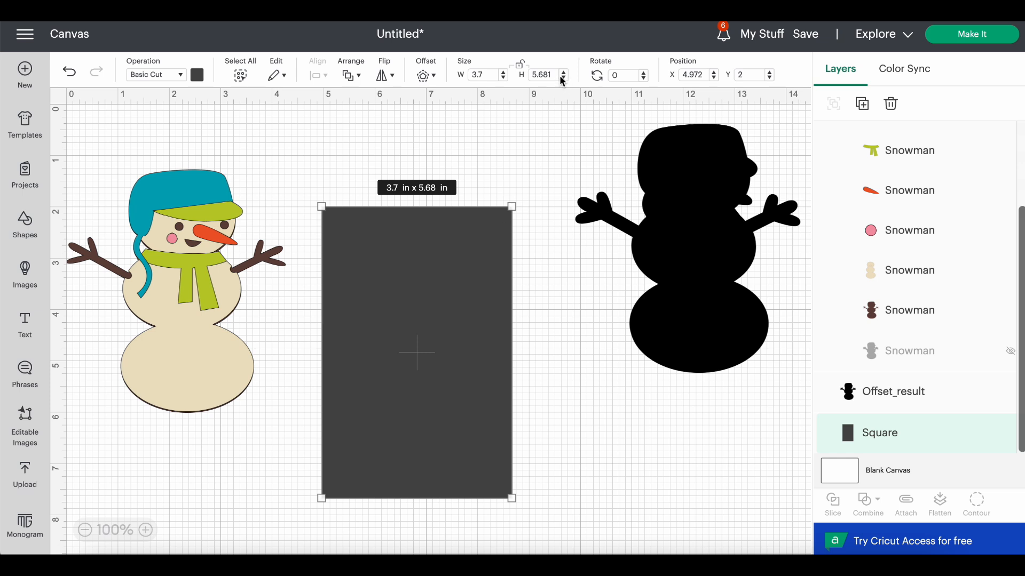
{"action": "double_click", "coordinate": [542, 75]}
{"action": "type", "text": "9.5"}
{"action": "key", "text": "Return"}
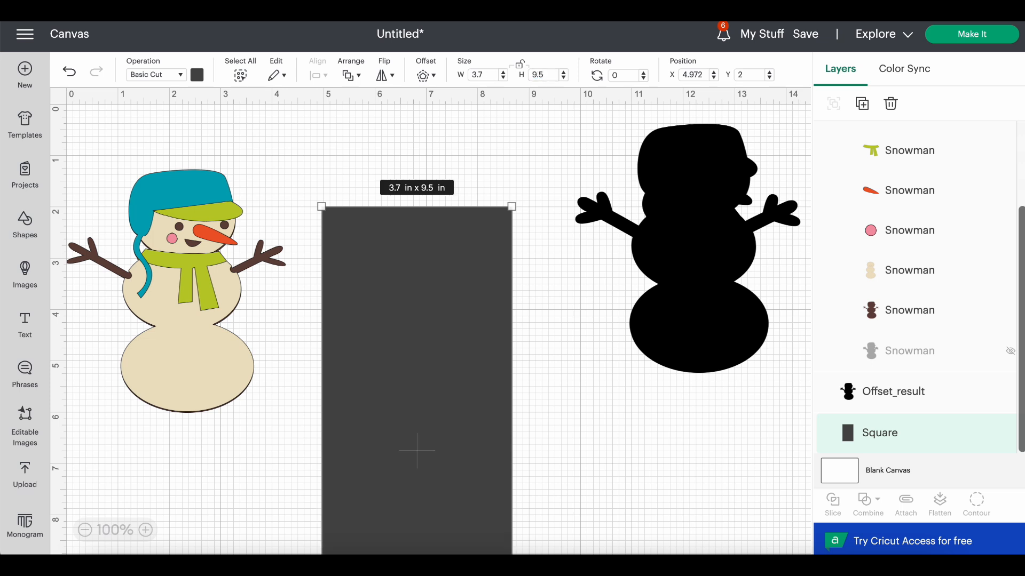
Lower the tall rectangle and place the black silhouette over its upper end, with the head and hands projecting above the edge.
{"action": "left_click_drag", "start_coordinate": [432, 334], "coordinate": [435, 233]}
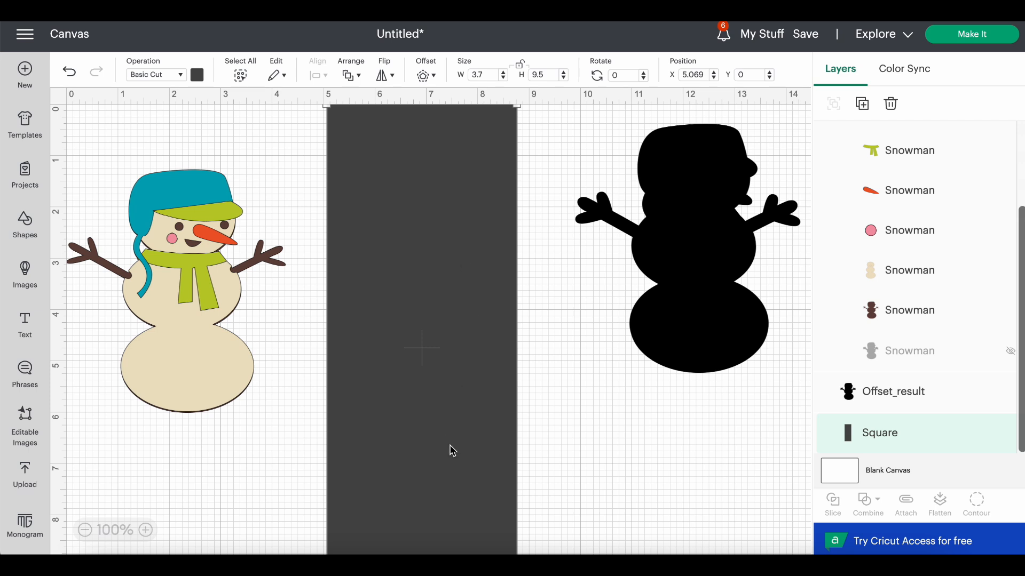
{"action": "mouse_move", "coordinate": [469, 395]}
{"action": "left_mouse_down"}
{"action": "mouse_move", "coordinate": [470, 442]}
{"action": "mouse_move", "coordinate": [472, 366]}
{"action": "mouse_move", "coordinate": [477, 385]}
{"action": "left_mouse_up"}
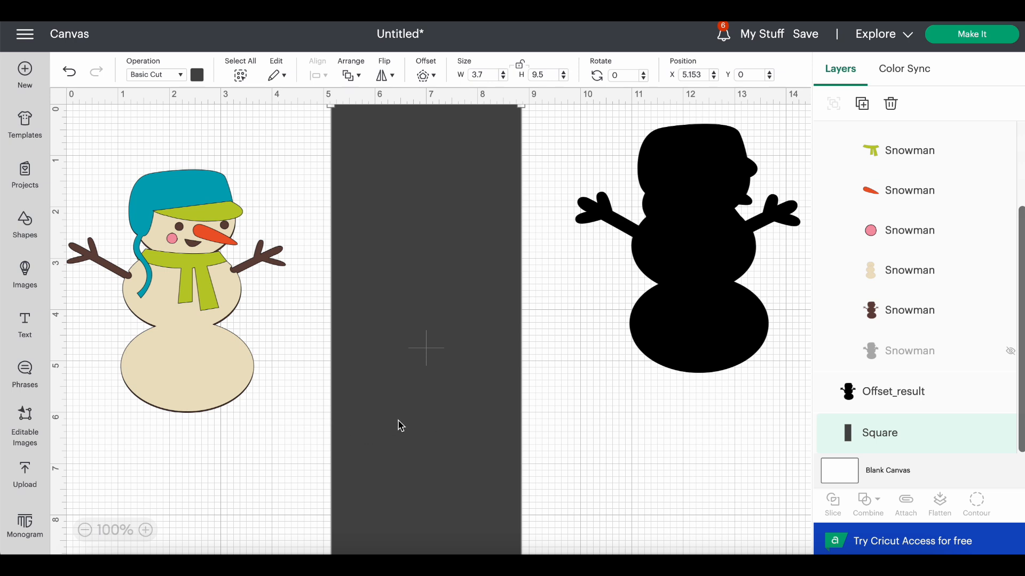
{"action": "left_click_drag", "start_coordinate": [681, 291], "coordinate": [630, 246]}
{"action": "left_click_drag", "start_coordinate": [452, 295], "coordinate": [444, 434]}
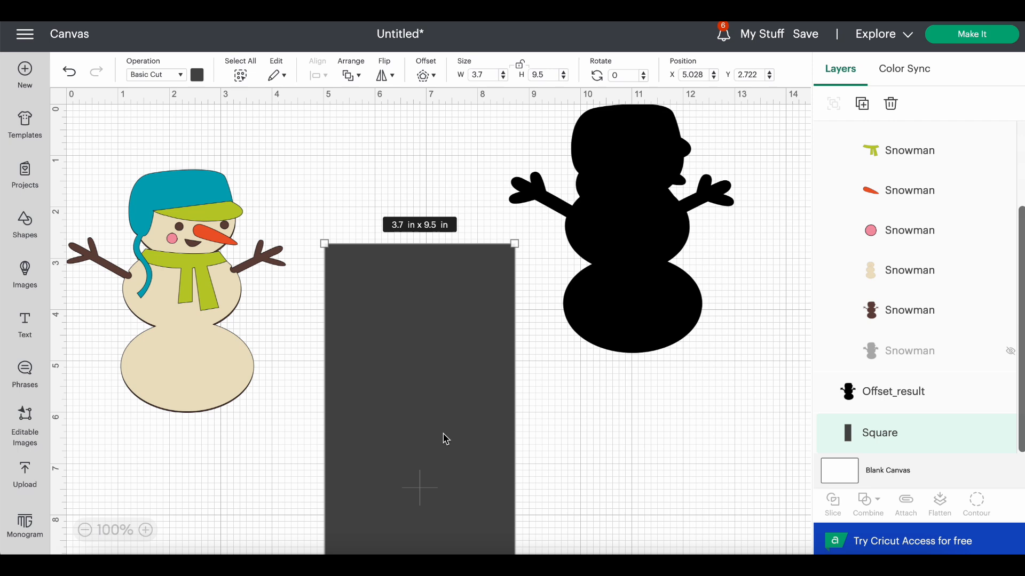
{"action": "left_click_drag", "start_coordinate": [620, 340], "coordinate": [424, 375]}
{"action": "left_click_drag", "start_coordinate": [475, 348], "coordinate": [475, 348]}
{"action": "left_click", "coordinate": [588, 328]}
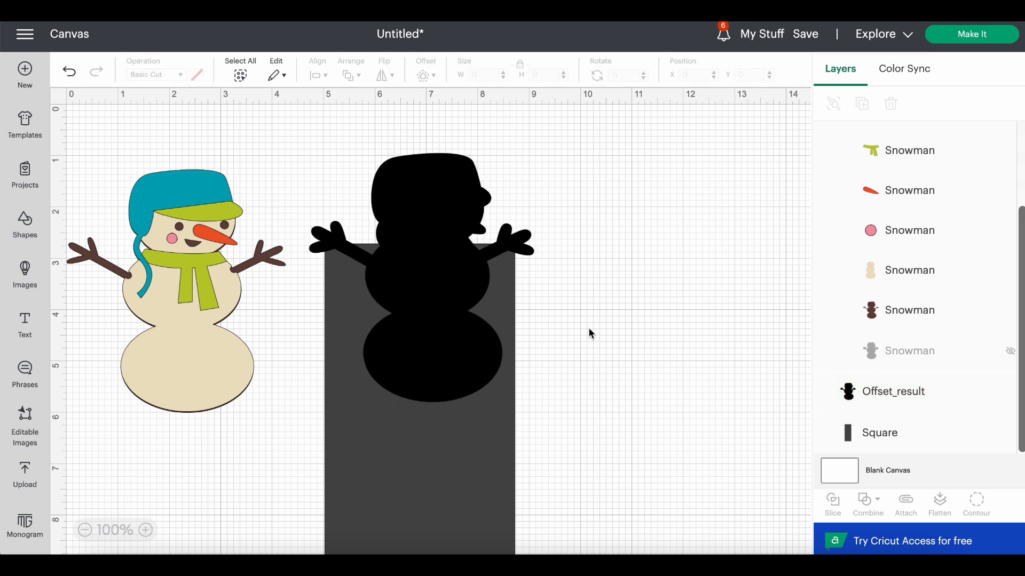
Unite the black silhouette and the tall rectangle into a single shape.
{"action": "left_click_drag", "start_coordinate": [339, 139], "coordinate": [532, 351]}
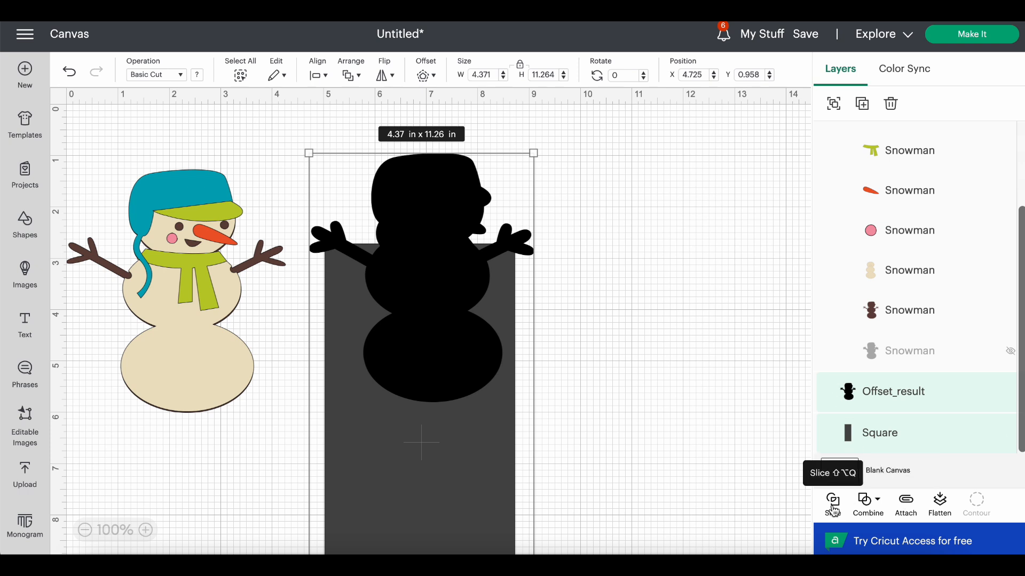
{"action": "left_click", "coordinate": [866, 505]}
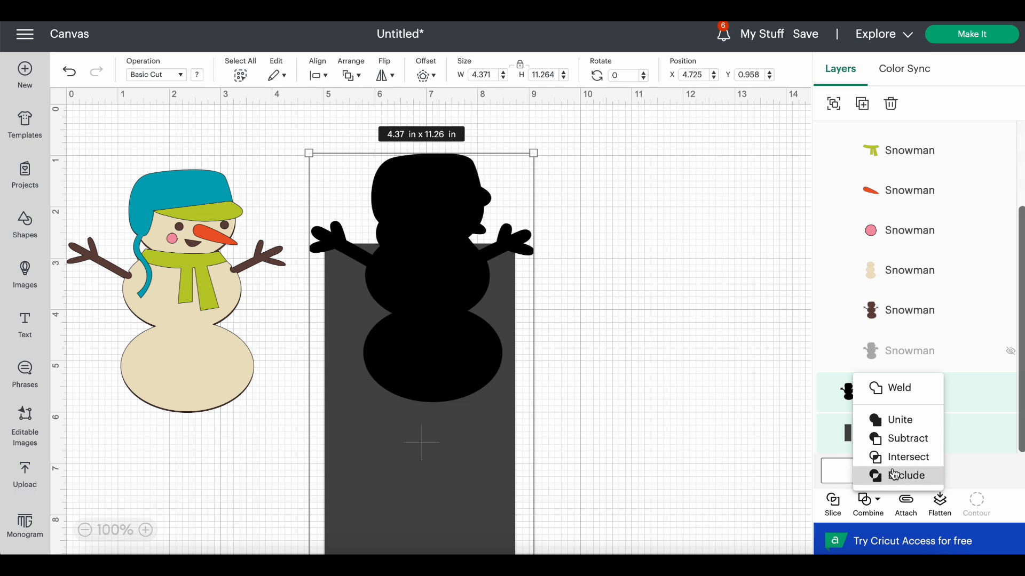
{"action": "left_click", "coordinate": [898, 421]}
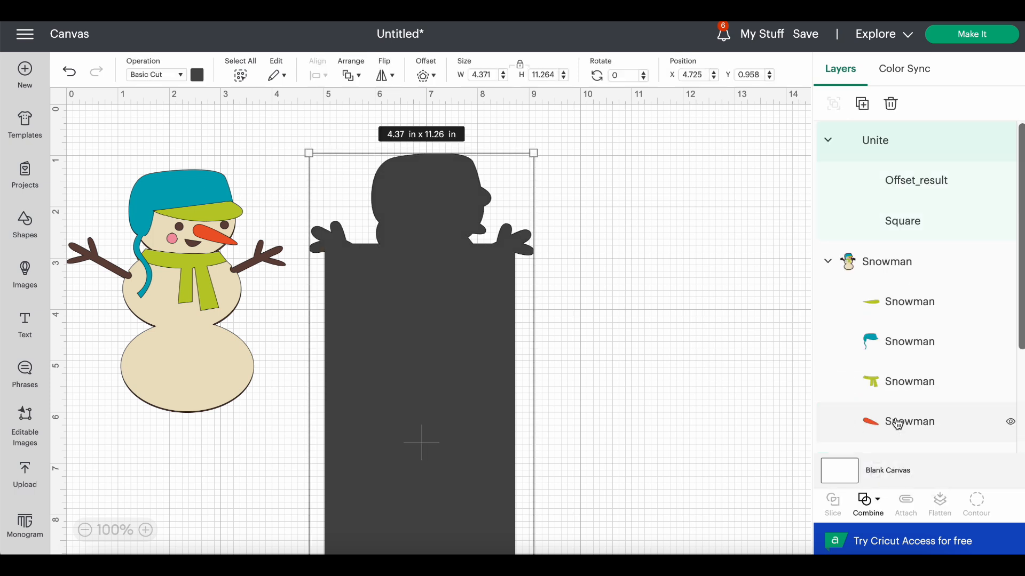
Rotate the united shape 90 degrees, move the colored snowman beyond its head end, and place the shape at the canvas origin.
{"action": "left_click_drag", "start_coordinate": [510, 394], "coordinate": [553, 342]}
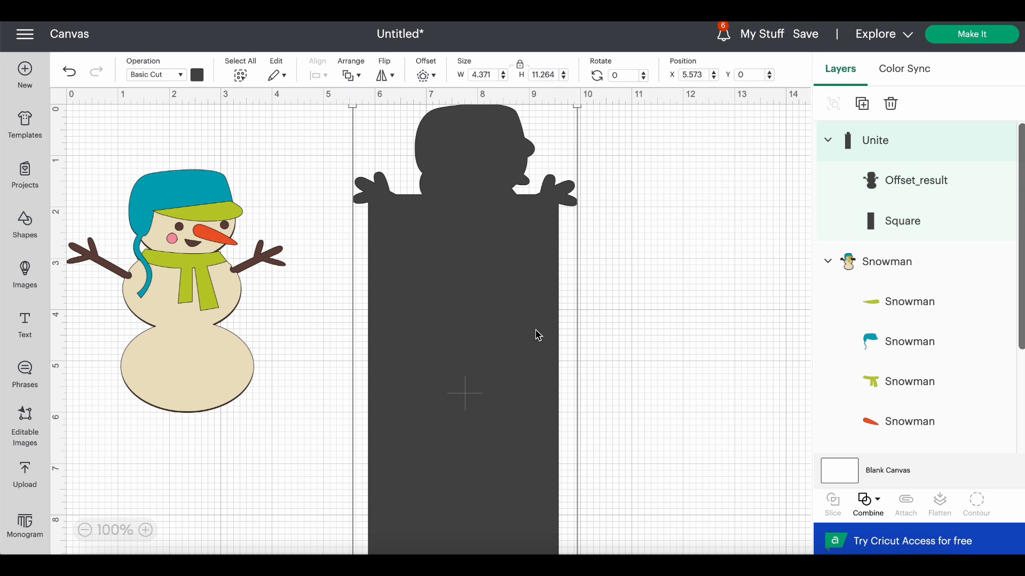
{"action": "left_click", "coordinate": [627, 74]}
{"action": "key", "text": "Return"}
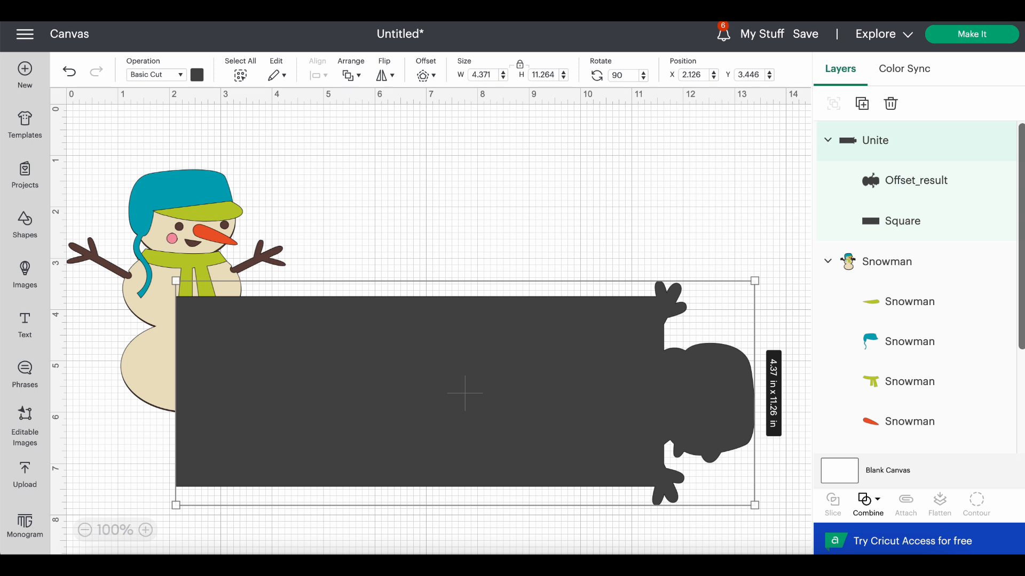
{"action": "left_click_drag", "start_coordinate": [249, 212], "coordinate": [695, 176]}
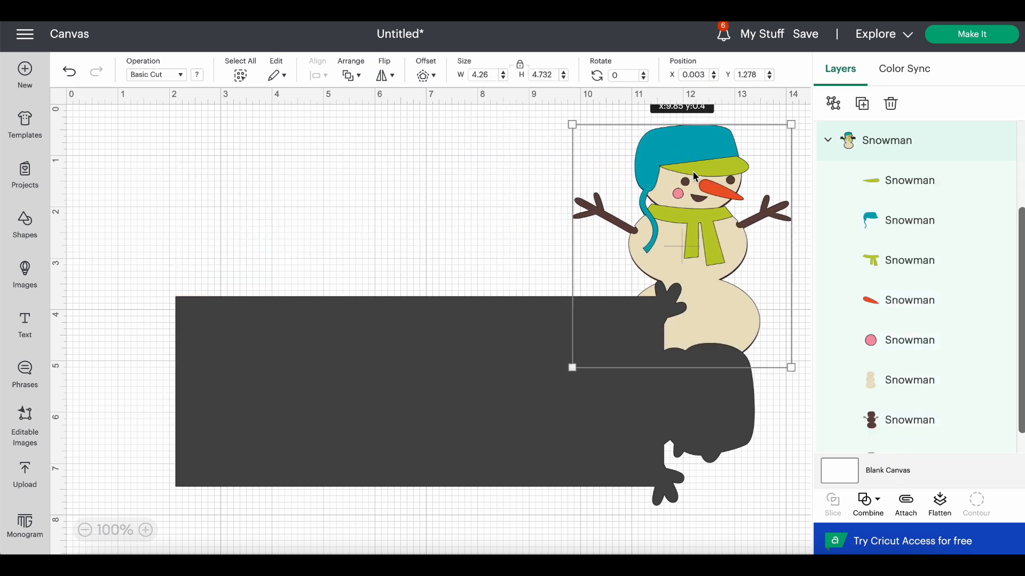
{"action": "left_click_drag", "start_coordinate": [356, 382], "coordinate": [224, 199]}
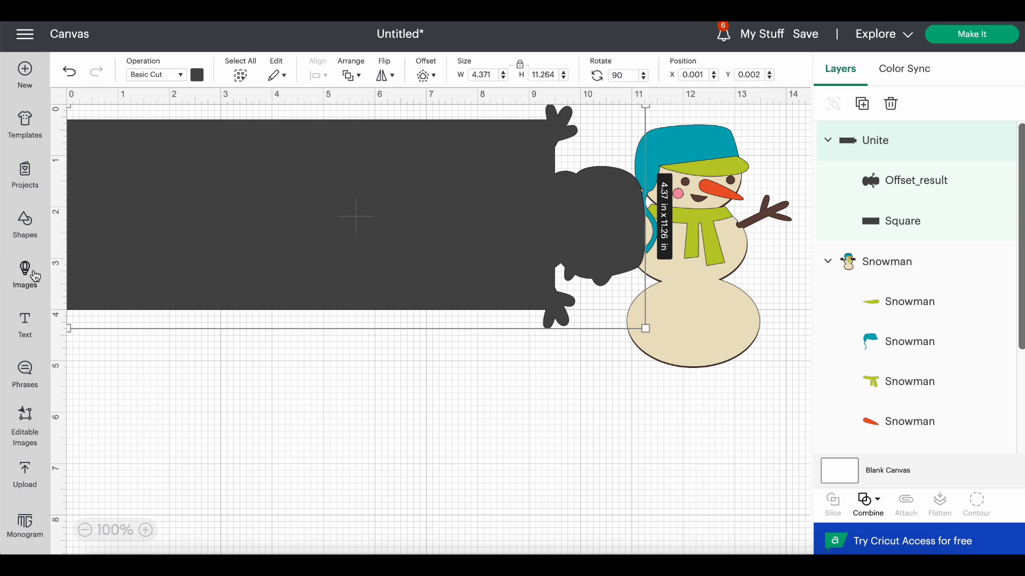
Insert a score line and place it just below the united shape, keeping the shape at the canvas origin.
{"action": "left_click", "coordinate": [27, 227]}
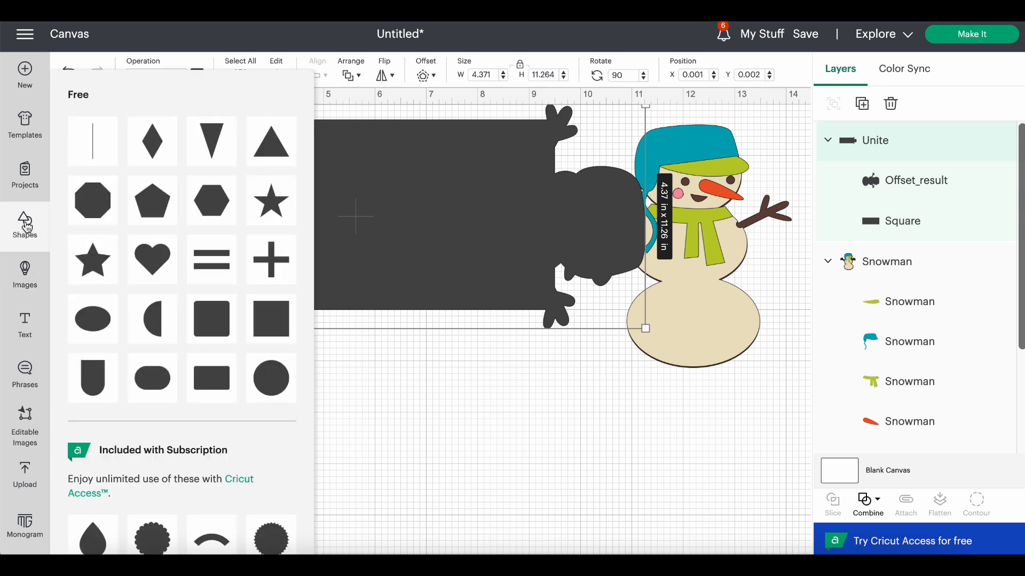
{"action": "left_click", "coordinate": [98, 149]}
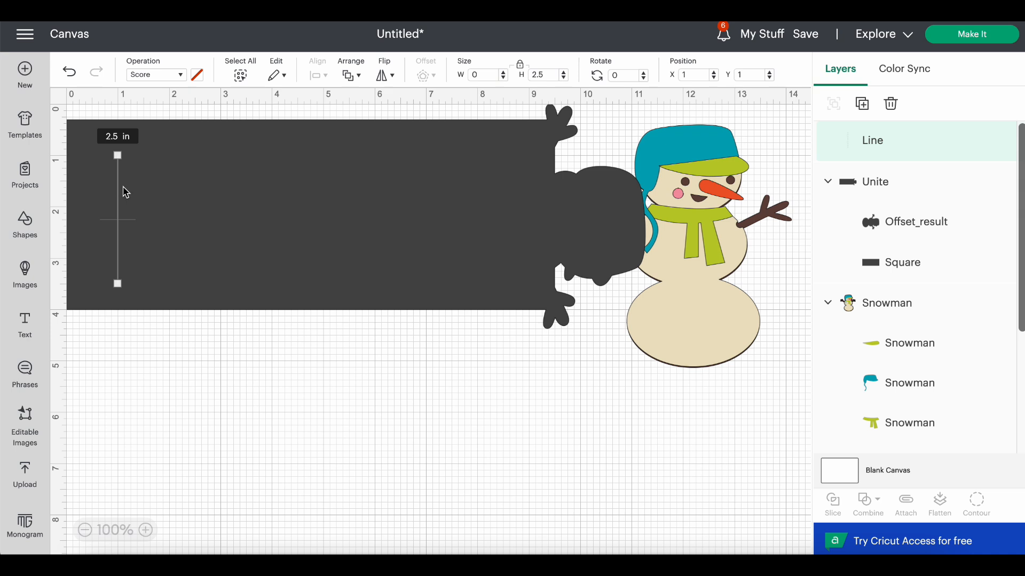
{"action": "left_click_drag", "start_coordinate": [122, 201], "coordinate": [248, 344]}
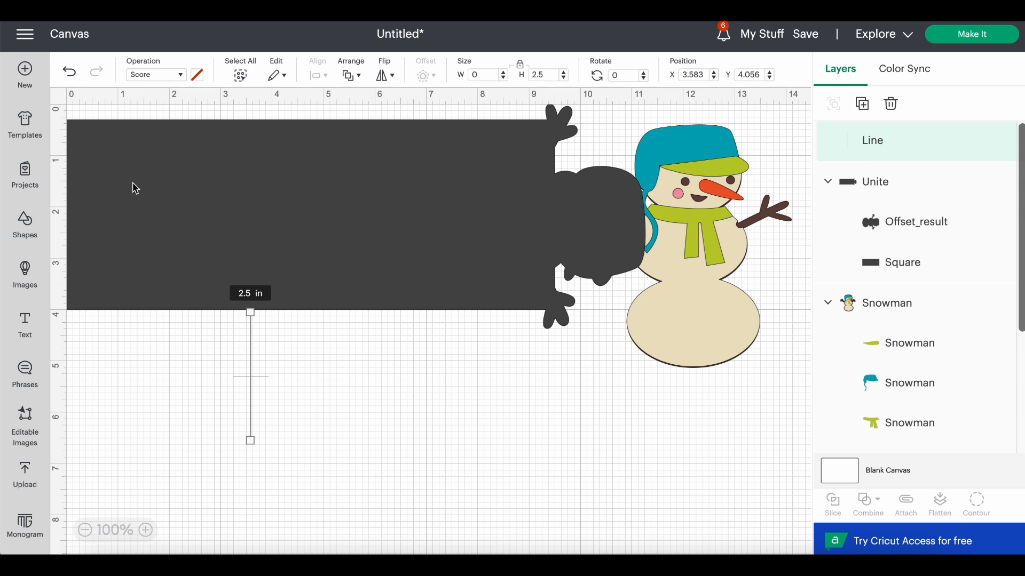
{"action": "left_click_drag", "start_coordinate": [130, 188], "coordinate": [126, 224]}
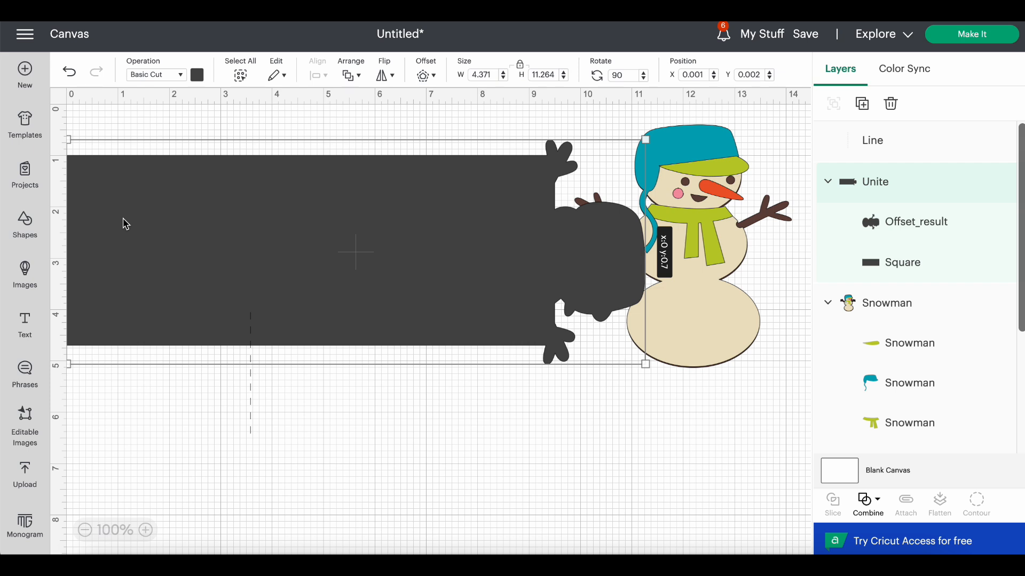
{"action": "left_click_drag", "start_coordinate": [126, 222], "coordinate": [117, 167]}
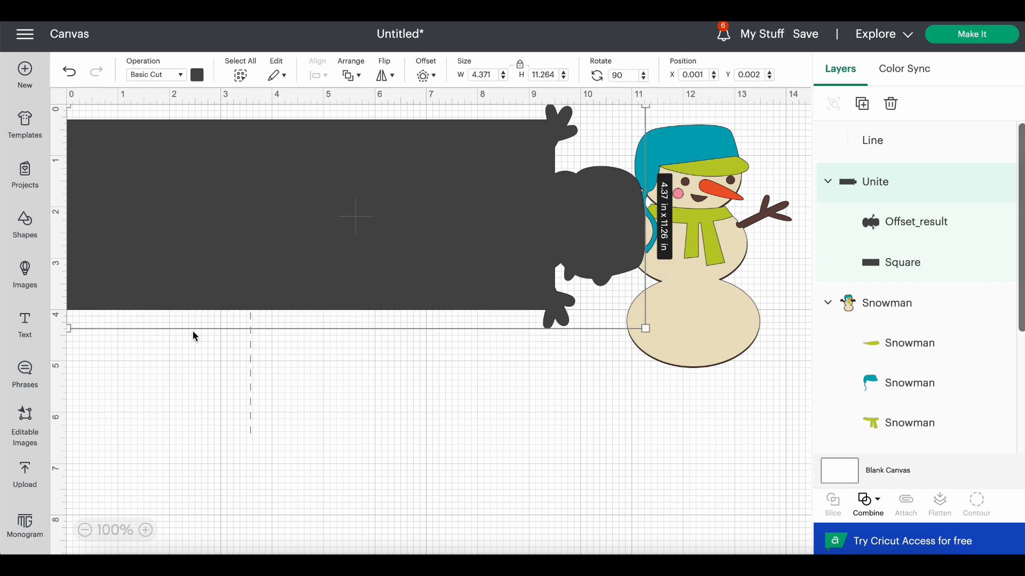
Lengthen the score line to about 3.67 in.
{"action": "left_click", "coordinate": [248, 364]}
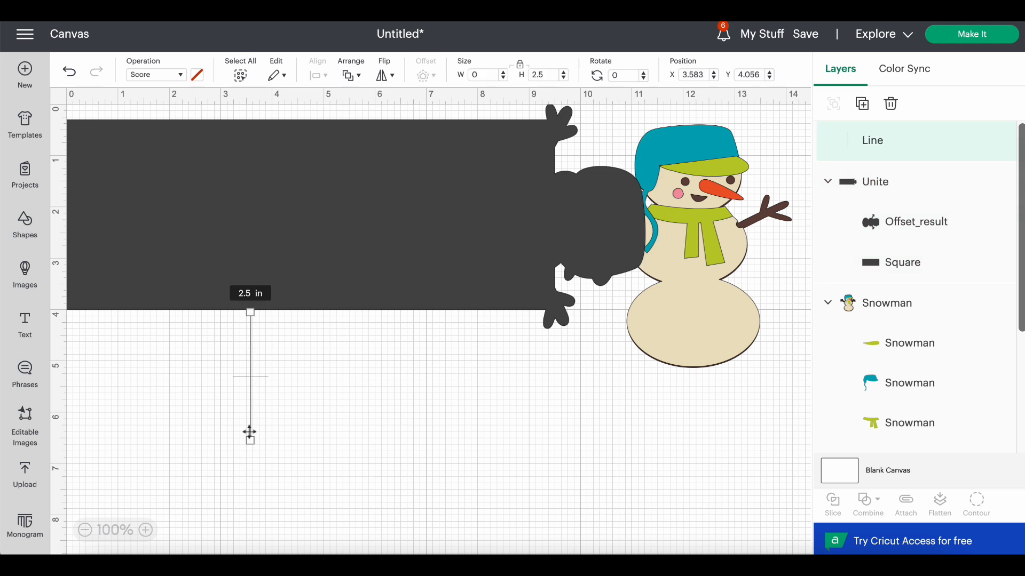
{"action": "left_click_drag", "start_coordinate": [250, 440], "coordinate": [243, 494]}
{"action": "left_click_drag", "start_coordinate": [244, 494], "coordinate": [252, 502]}
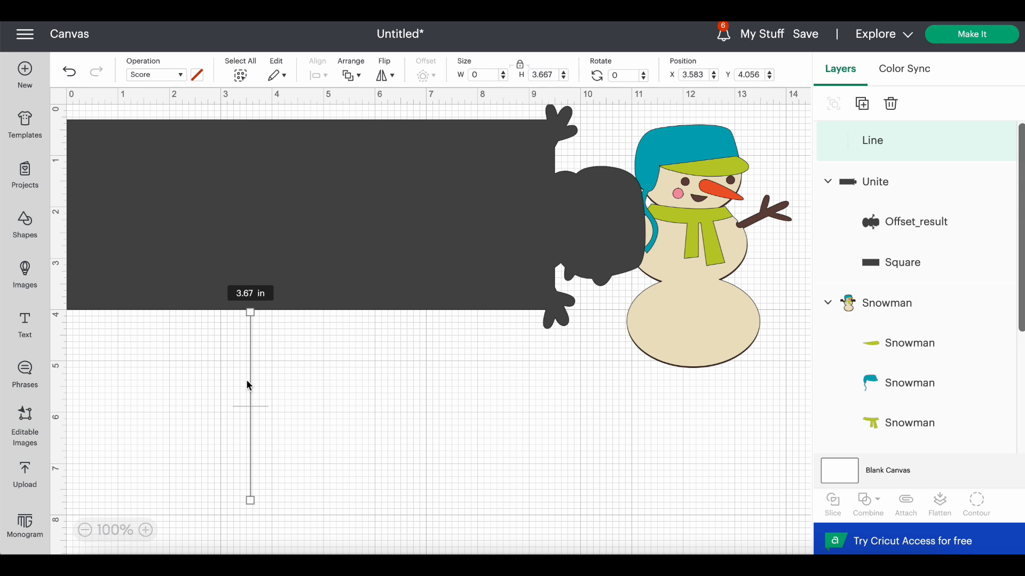
Place the score line across the full width of the united shape and set its X position to 4.0.
{"action": "left_click_drag", "start_coordinate": [252, 384], "coordinate": [273, 190]}
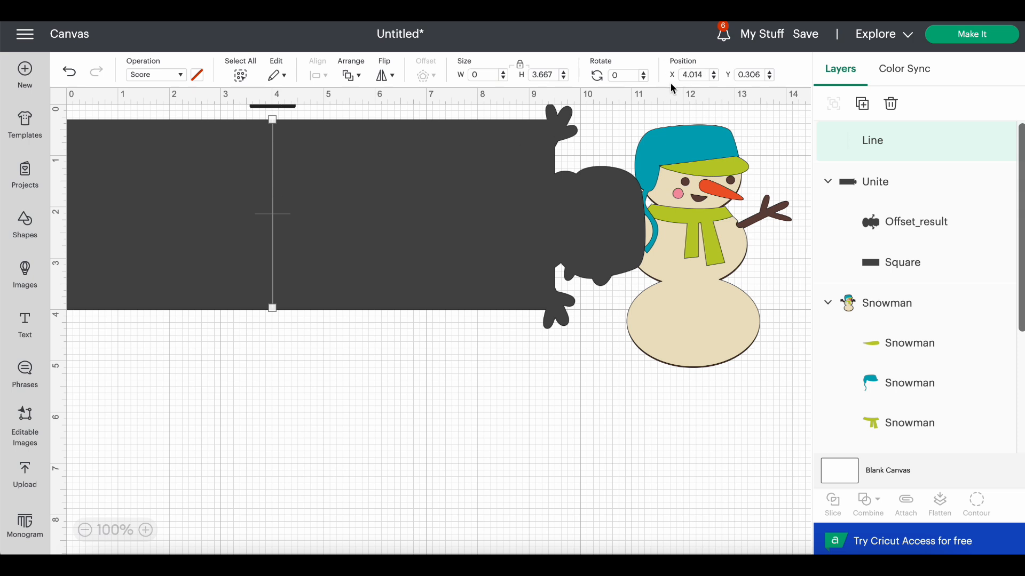
{"action": "left_click", "coordinate": [705, 70]}
{"action": "key", "text": "Return"}
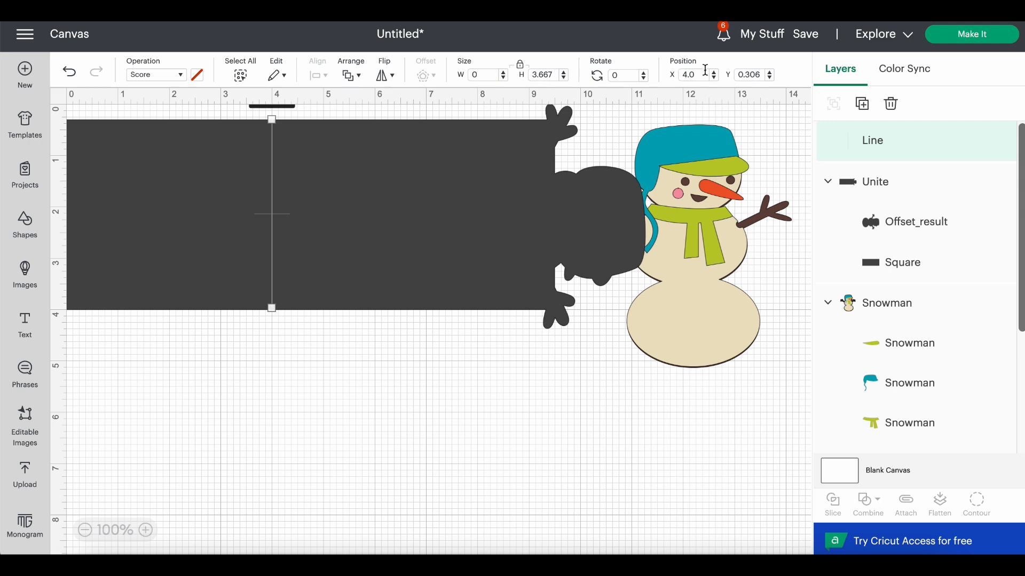
{"action": "left_click", "coordinate": [435, 246]}
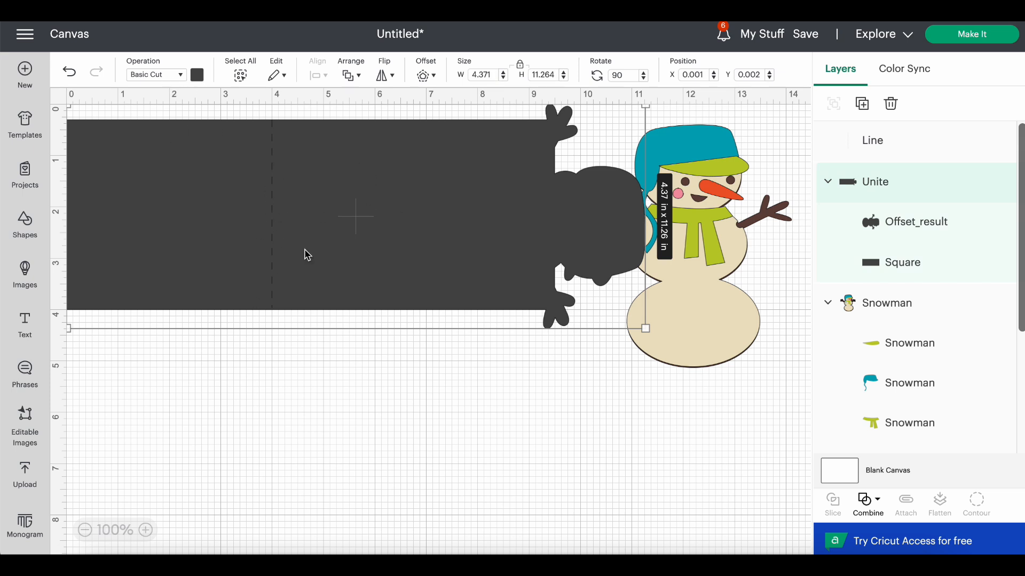
{"action": "left_click", "coordinate": [291, 388]}
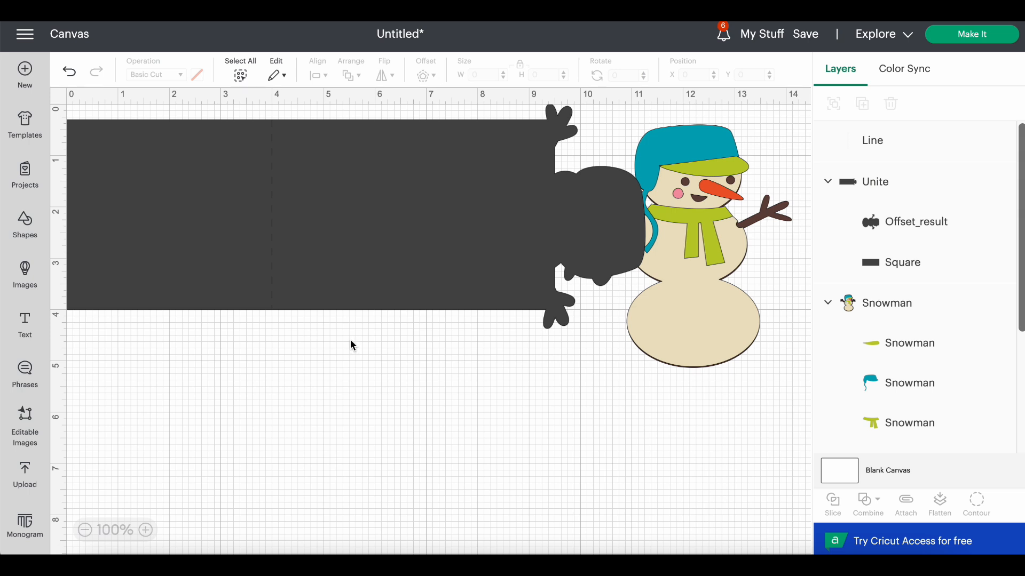
Attach the score line to the united shape and move the attached piece away from the canvas origin.
{"action": "left_click_drag", "start_coordinate": [350, 340], "coordinate": [185, 188]}
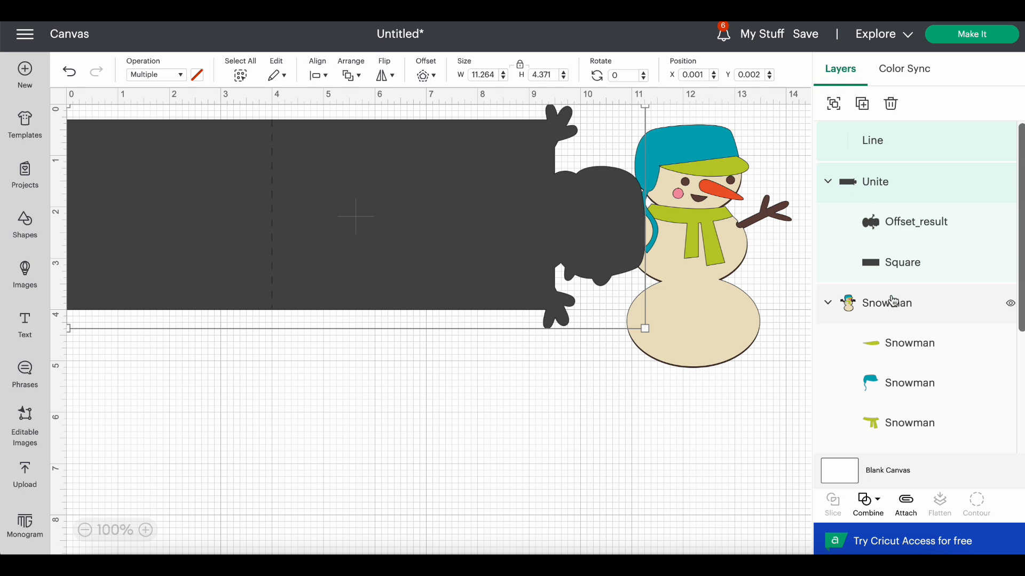
{"action": "left_click", "coordinate": [905, 502]}
{"action": "left_click_drag", "start_coordinate": [368, 283], "coordinate": [477, 339]}
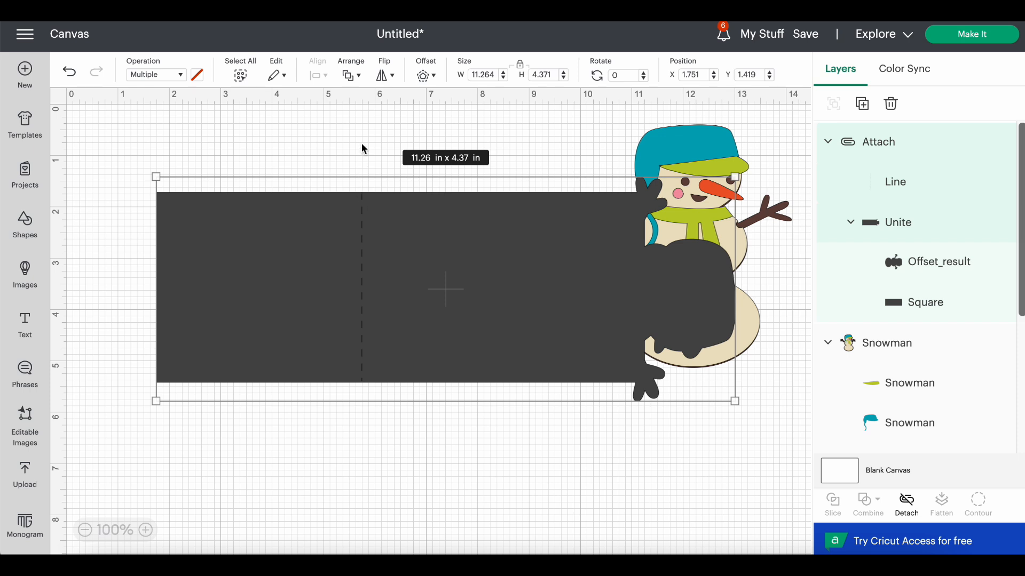
Try enlarging the attached piece to about 11.41 × 4.43 in and undo the resize.
{"action": "left_click_drag", "start_coordinate": [156, 176], "coordinate": [149, 174]}
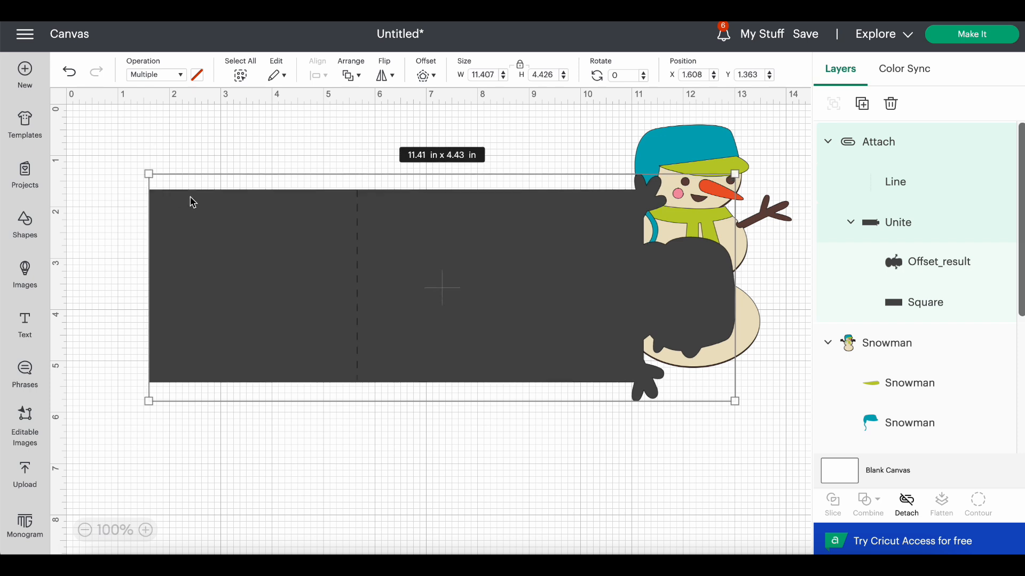
{"action": "left_click", "coordinate": [376, 172]}
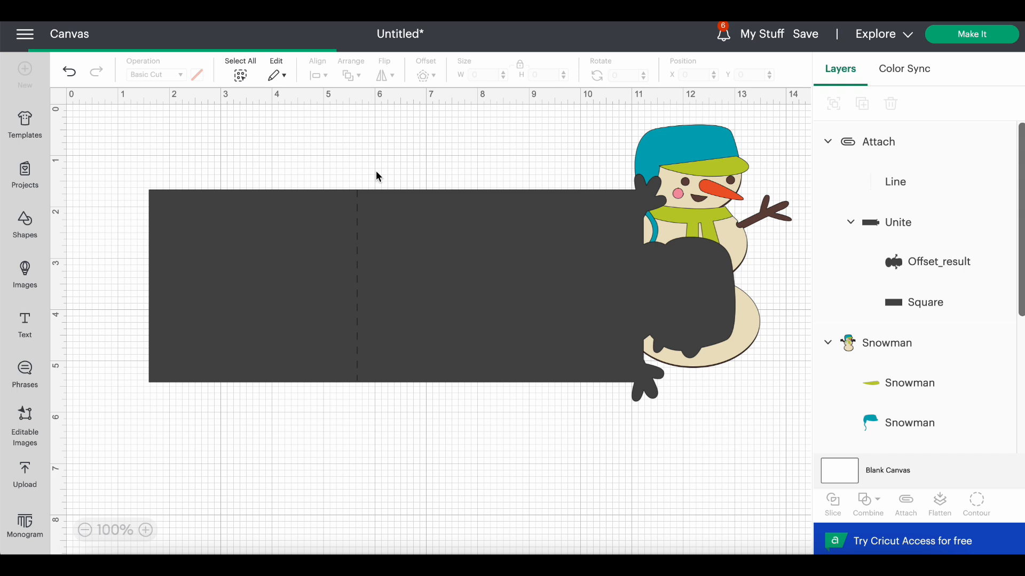
{"action": "key", "text": "ctrl+z"}
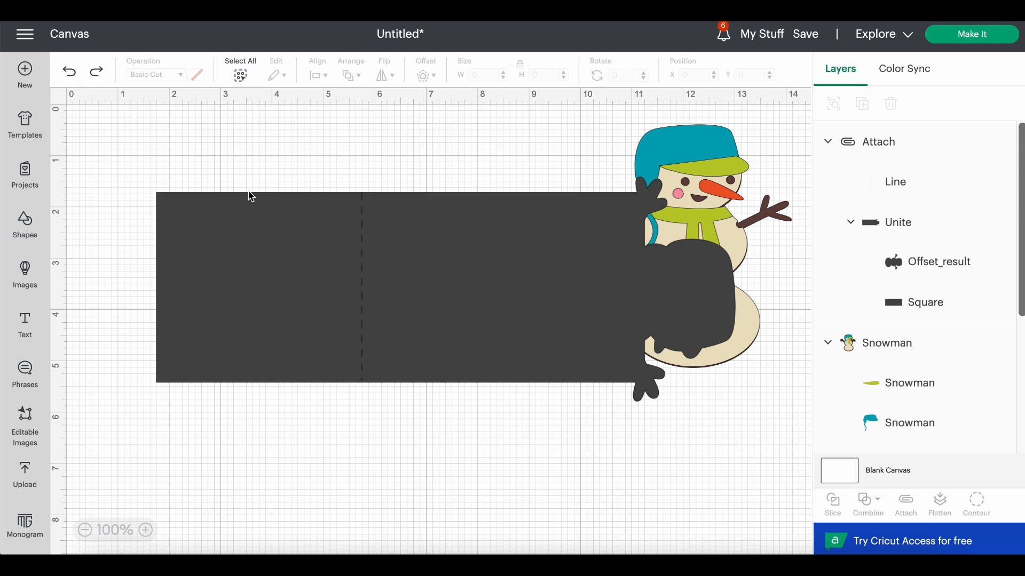
Add a square with unlocked proportions and size it to 4 in wide by 0.5 in high.
{"action": "left_click", "coordinate": [25, 230]}
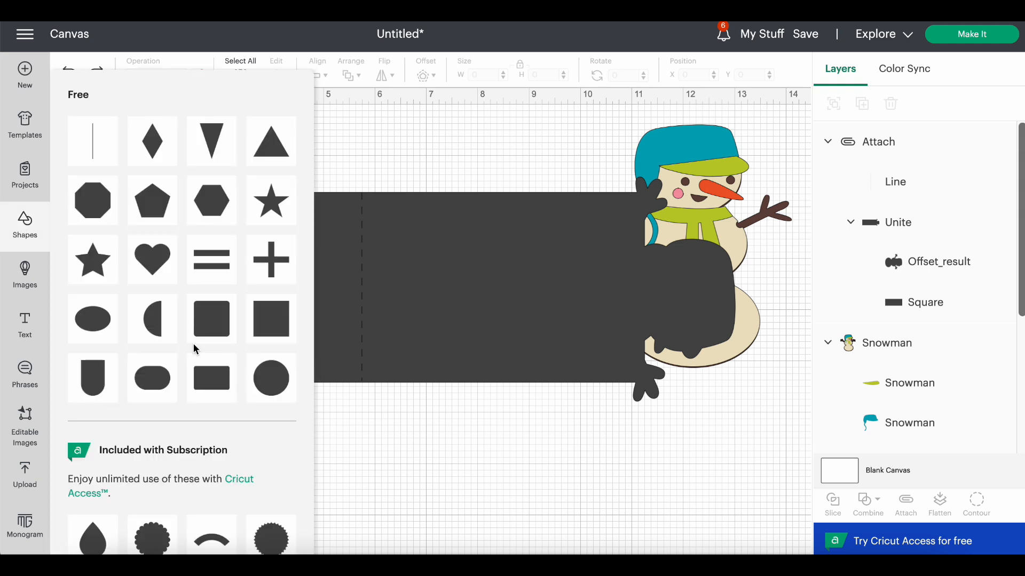
{"action": "left_click", "coordinate": [263, 328]}
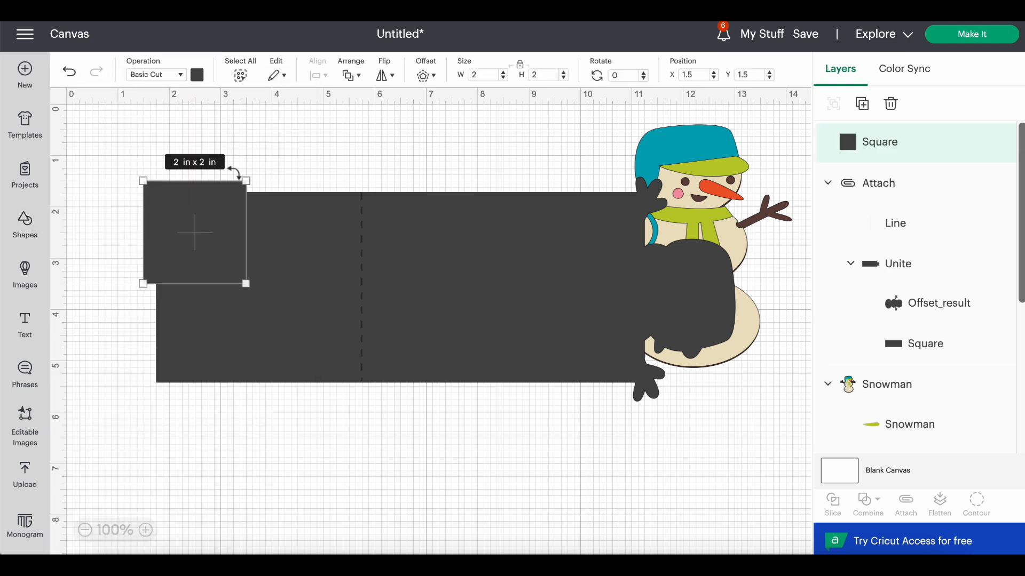
{"action": "left_click", "coordinate": [521, 65]}
{"action": "left_click_drag", "start_coordinate": [488, 73], "coordinate": [468, 78]}
{"action": "key", "text": "Return"}
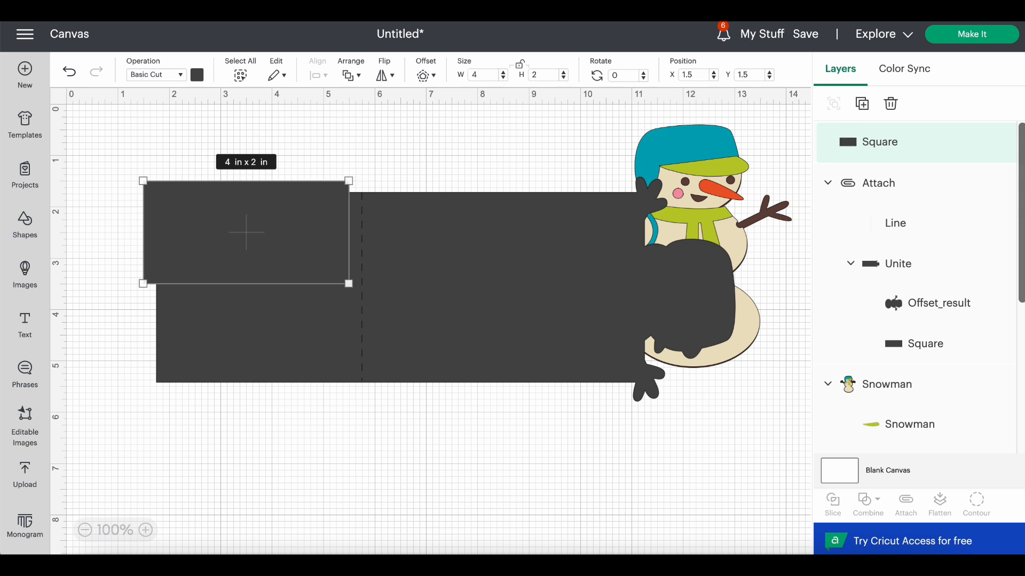
{"action": "left_click", "coordinate": [547, 74]}
{"action": "key", "text": "Return"}
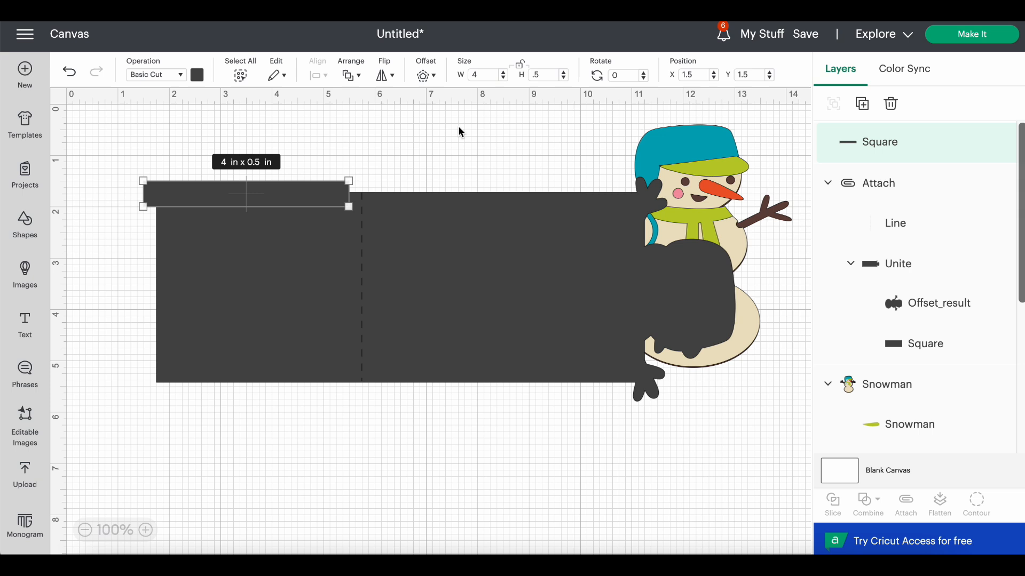
Duplicate the 4 × 0.5 in strip and place the two strips along the upper and lower edges of the base's back panel.
{"action": "left_click", "coordinate": [862, 103]}
{"action": "left_click_drag", "start_coordinate": [343, 234], "coordinate": [327, 407]}
{"action": "left_click_drag", "start_coordinate": [342, 193], "coordinate": [350, 177]}
{"action": "left_click", "coordinate": [418, 145]}
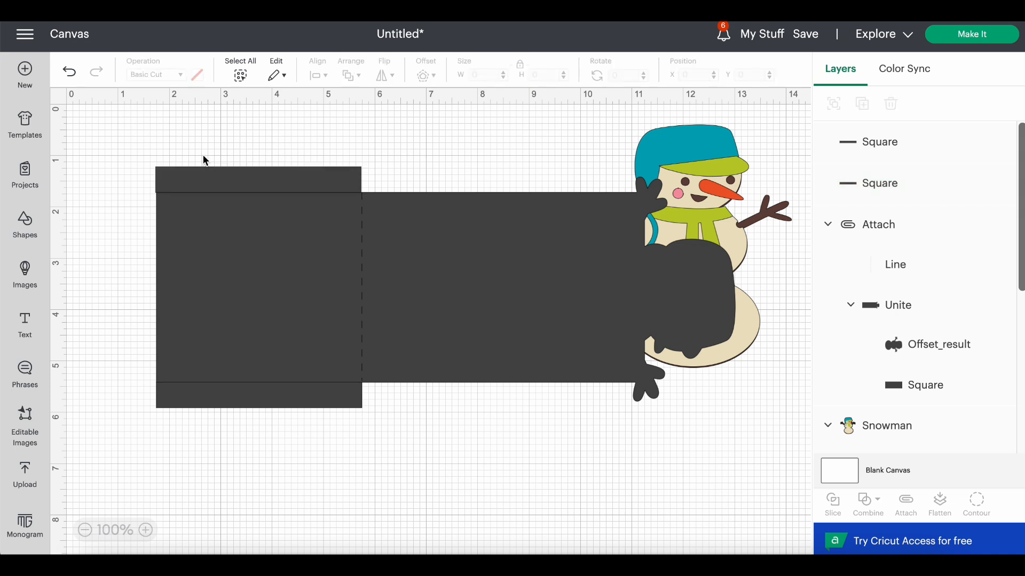
Move the colored snowman clear of the base and left-align the upper strip with the attached base.
{"action": "left_click_drag", "start_coordinate": [151, 149], "coordinate": [215, 208]}
{"action": "left_click_drag", "start_coordinate": [696, 158], "coordinate": [777, 433]}
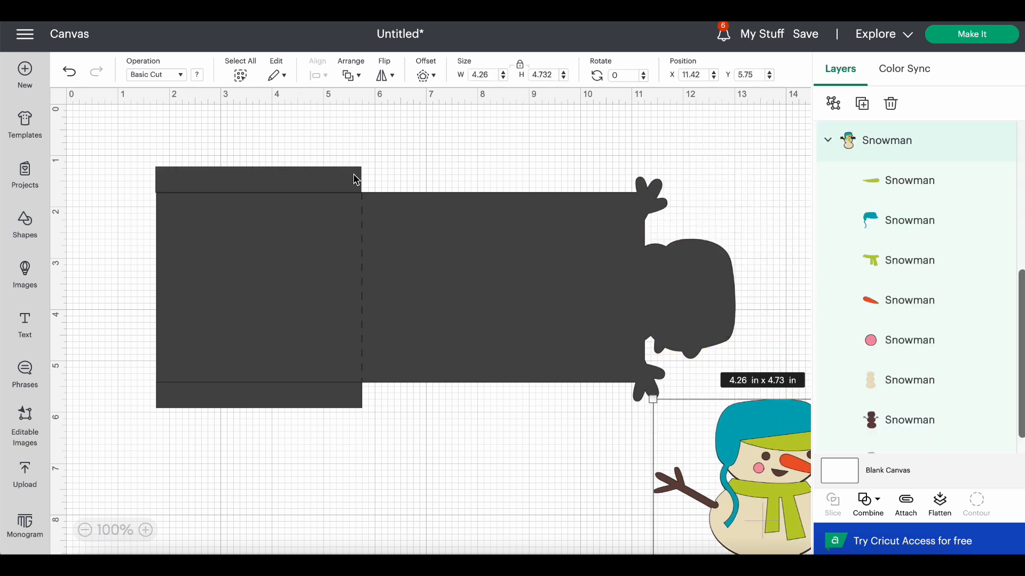
{"action": "left_click", "coordinate": [229, 182]}
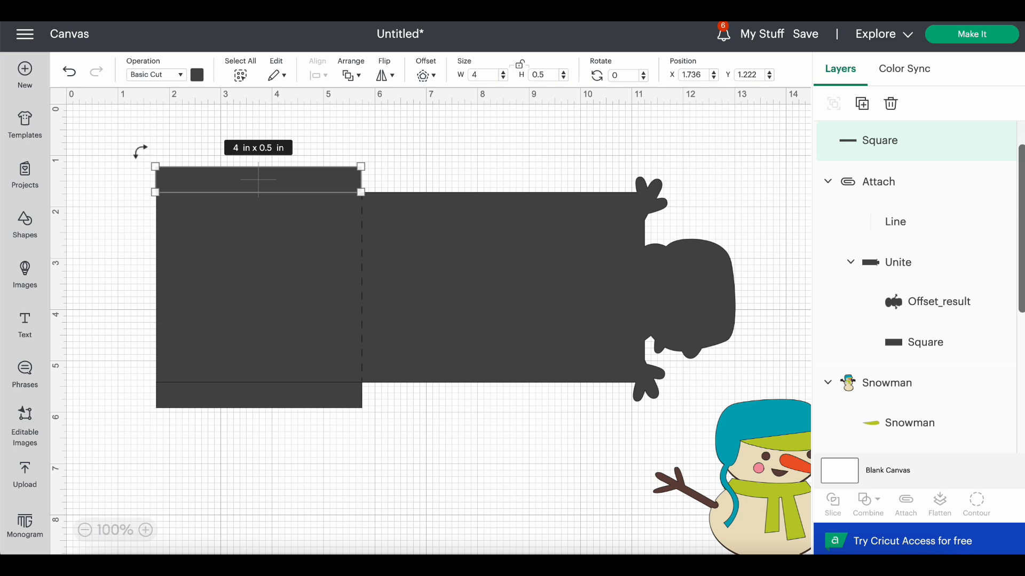
{"action": "left_click_drag", "start_coordinate": [140, 145], "coordinate": [195, 226]}
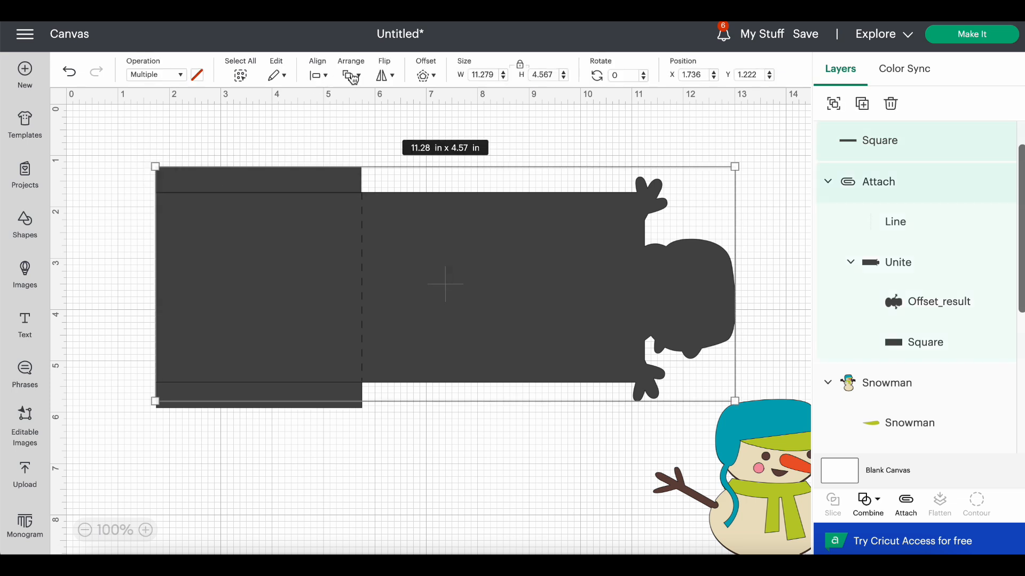
{"action": "left_click", "coordinate": [318, 75]}
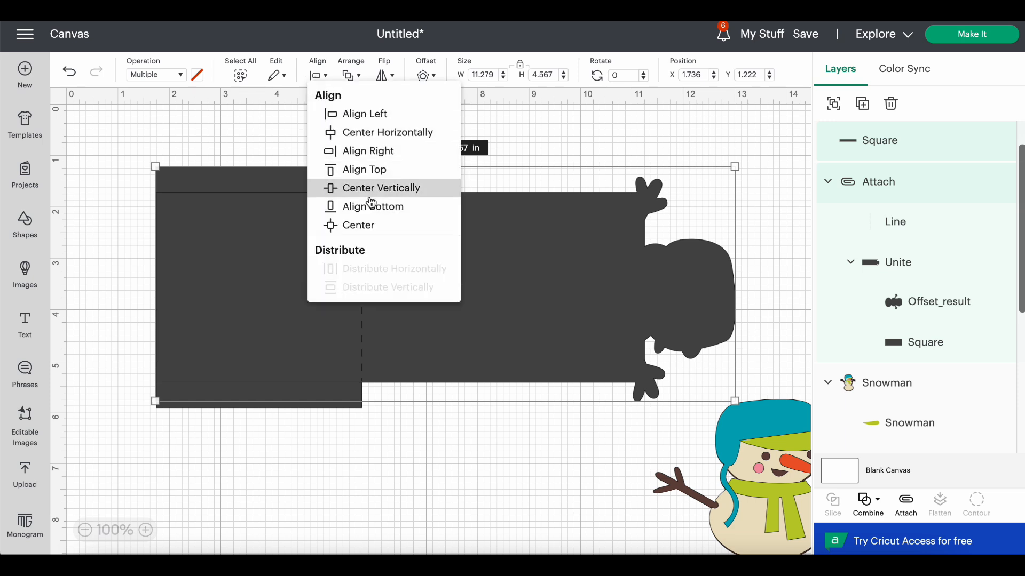
{"action": "left_click", "coordinate": [352, 113]}
{"action": "left_click", "coordinate": [190, 437]}
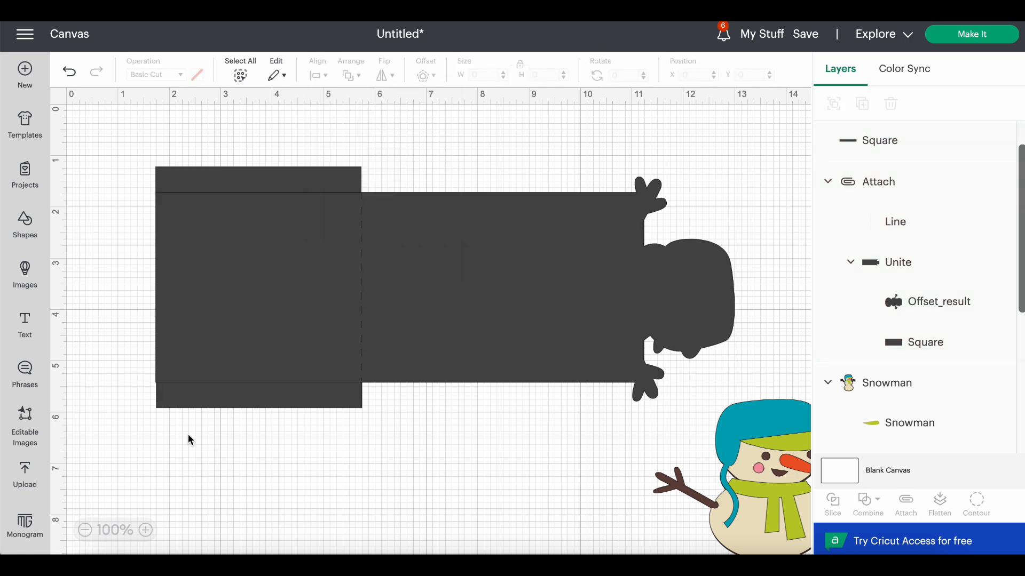
Left-align the lower strip with the attached base.
{"action": "left_click_drag", "start_coordinate": [226, 433], "coordinate": [151, 343]}
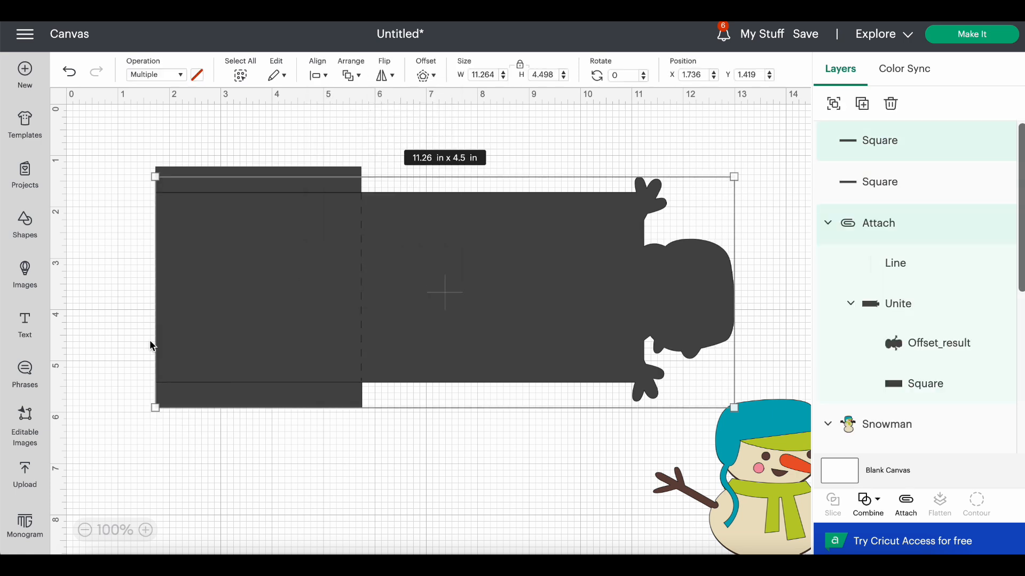
{"action": "left_click", "coordinate": [320, 75]}
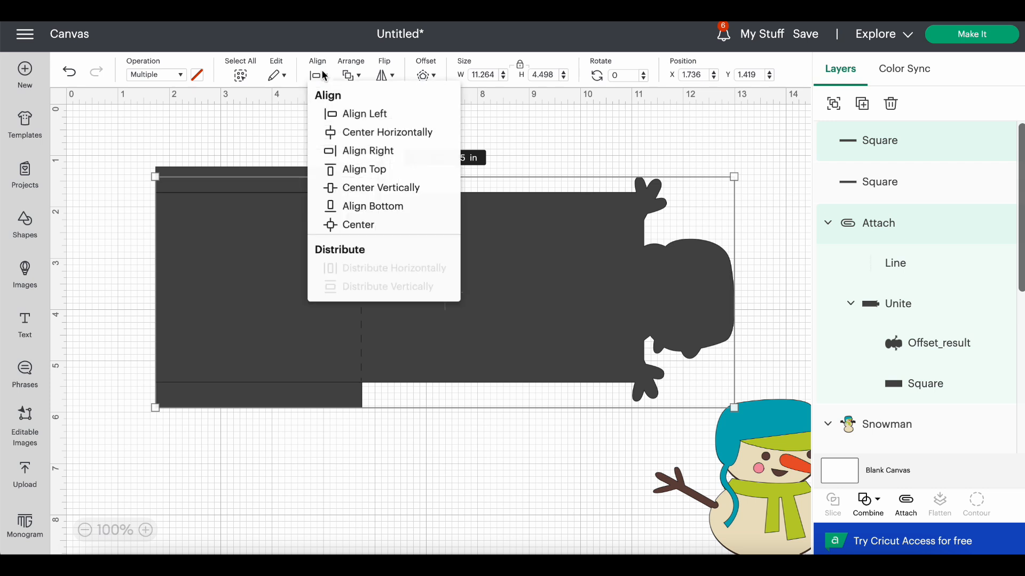
{"action": "left_click", "coordinate": [361, 114]}
{"action": "left_click", "coordinate": [343, 441]}
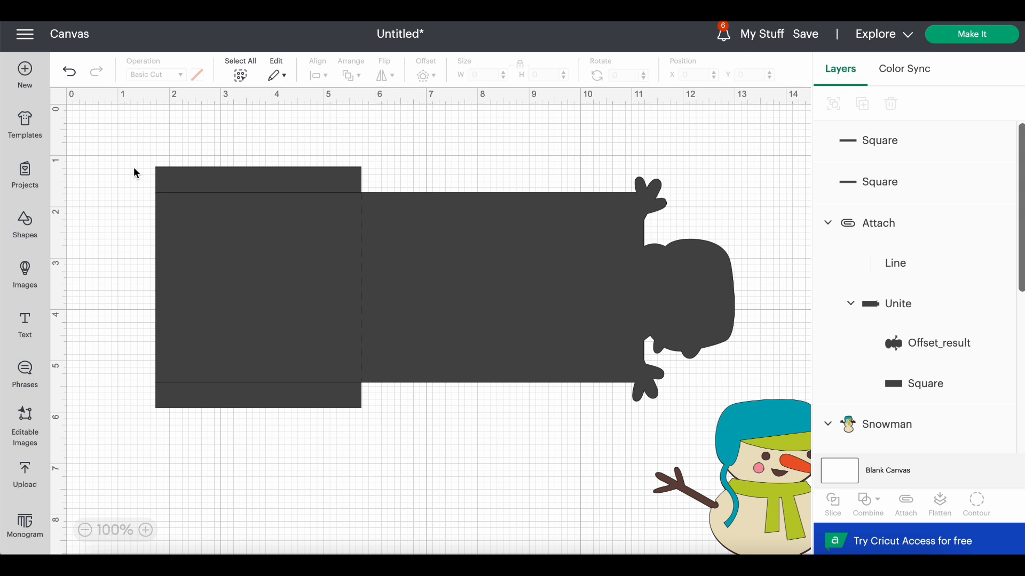
Try uniting both strips with the attached base and score line, and undo it.
{"action": "left_click_drag", "start_coordinate": [143, 146], "coordinate": [240, 419]}
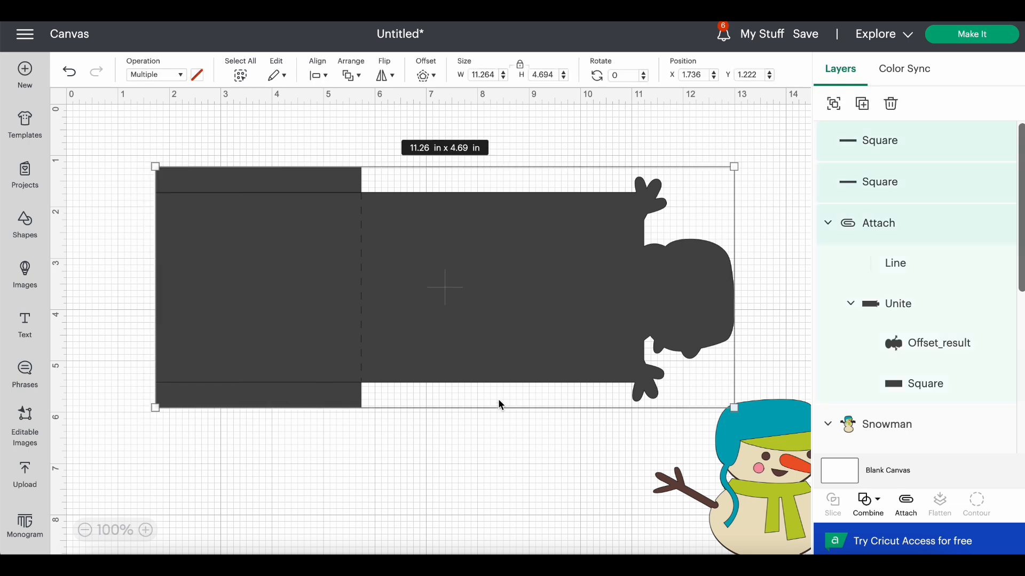
{"action": "left_click", "coordinate": [867, 502]}
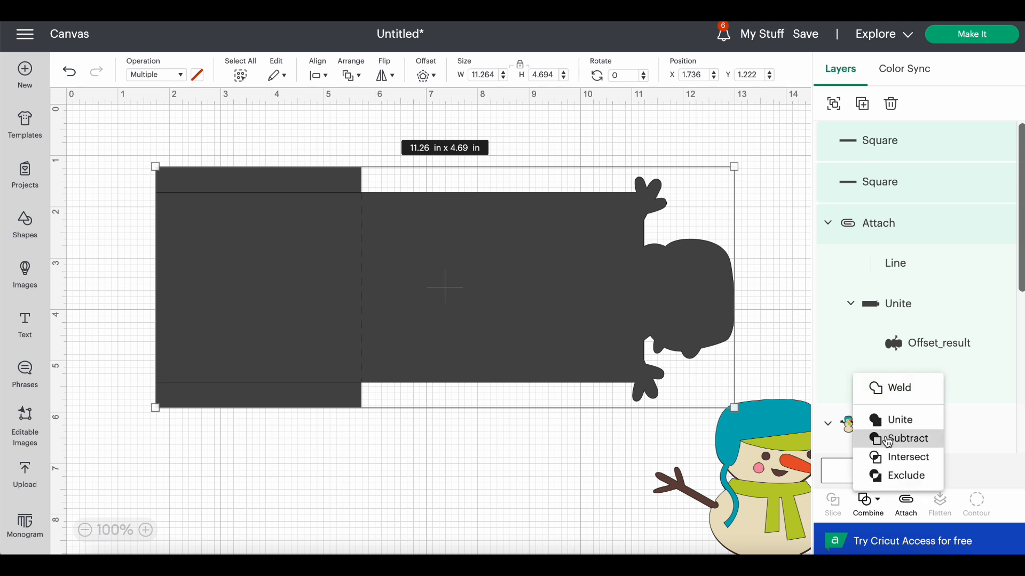
{"action": "left_click", "coordinate": [890, 425]}
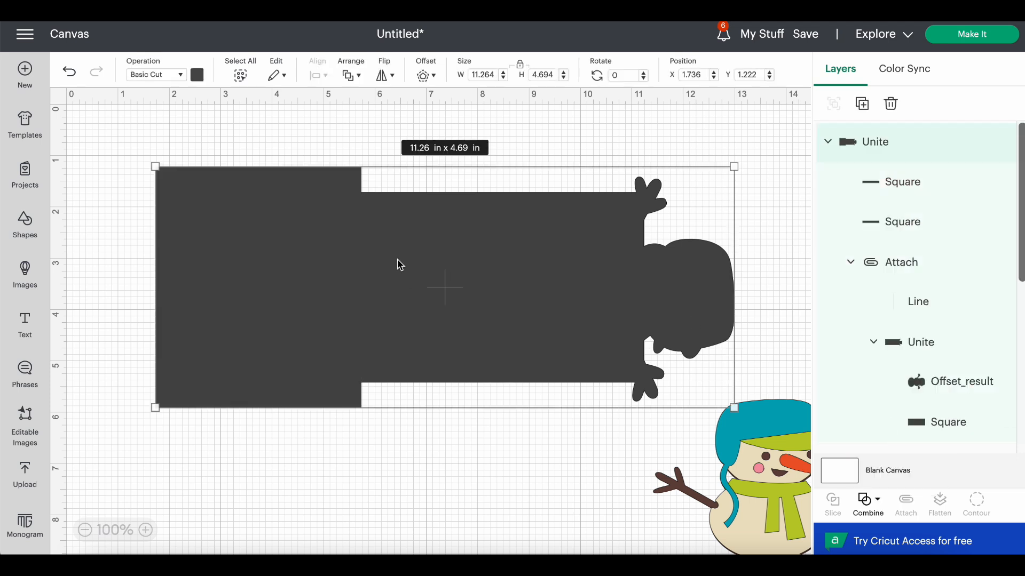
{"action": "left_click", "coordinate": [68, 74]}
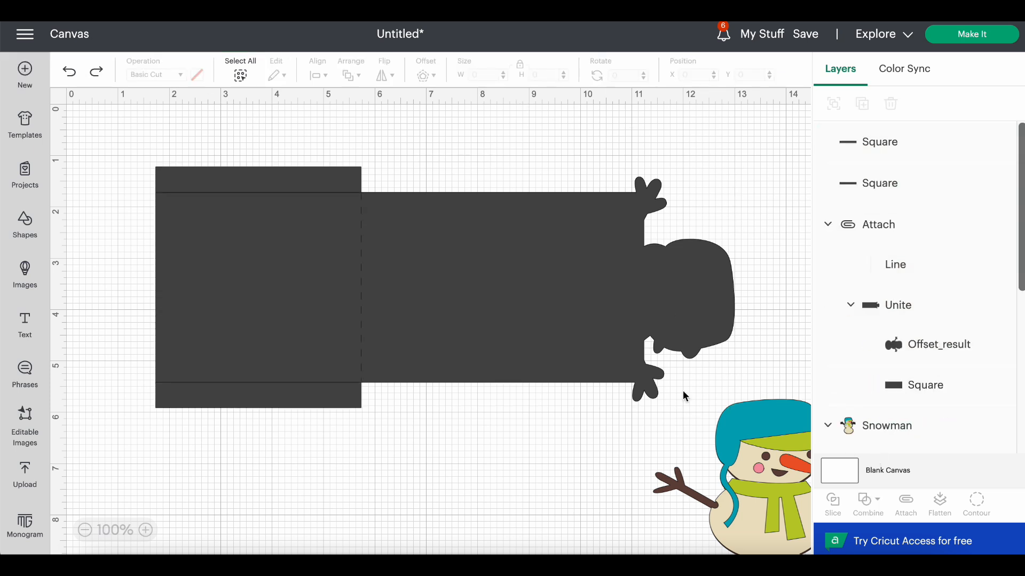
Try welding both strips to the attached base and score line, and undo the weld.
{"action": "left_click_drag", "start_coordinate": [127, 139], "coordinate": [294, 466]}
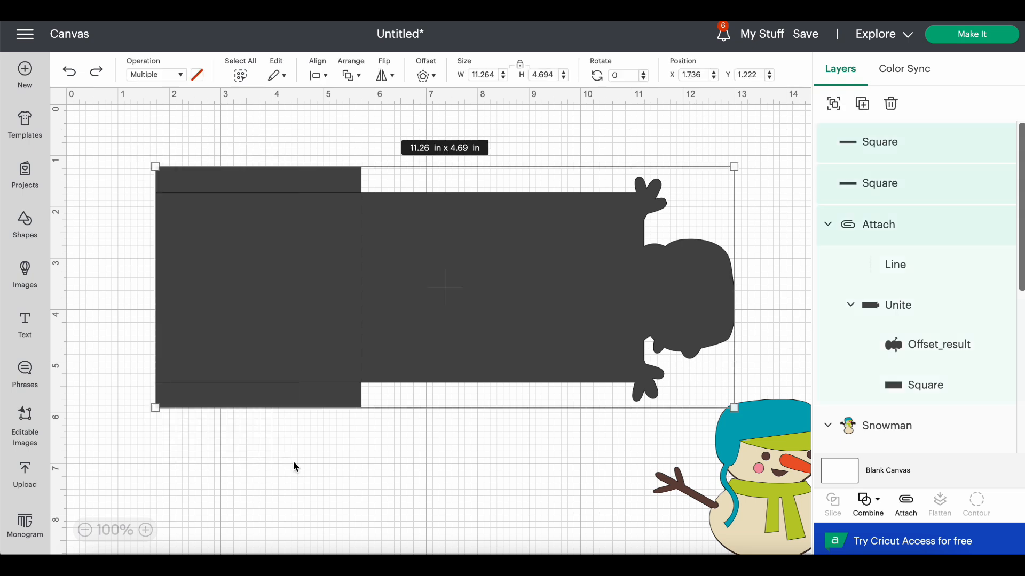
{"action": "left_click", "coordinate": [868, 502]}
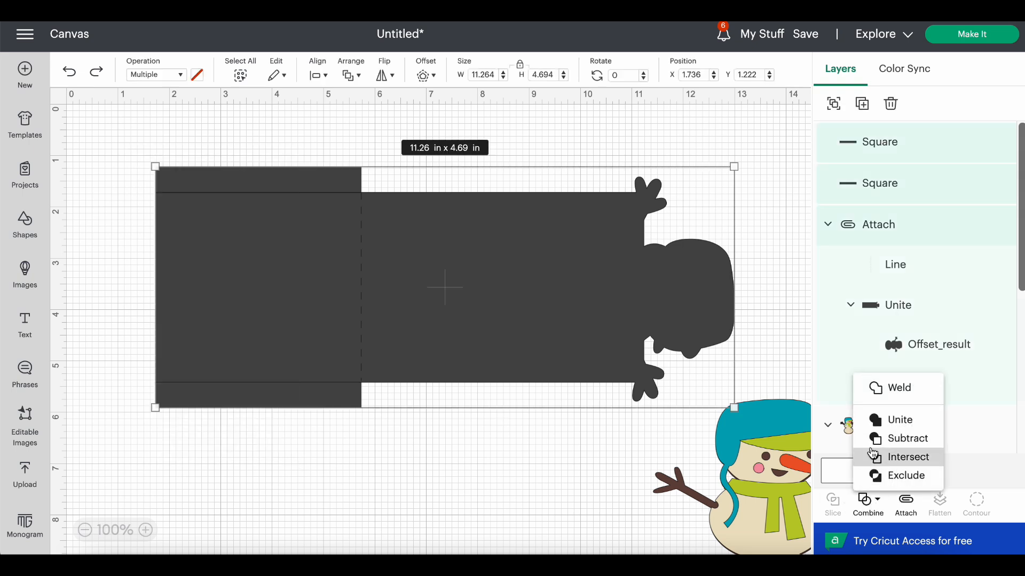
{"action": "left_click", "coordinate": [891, 394]}
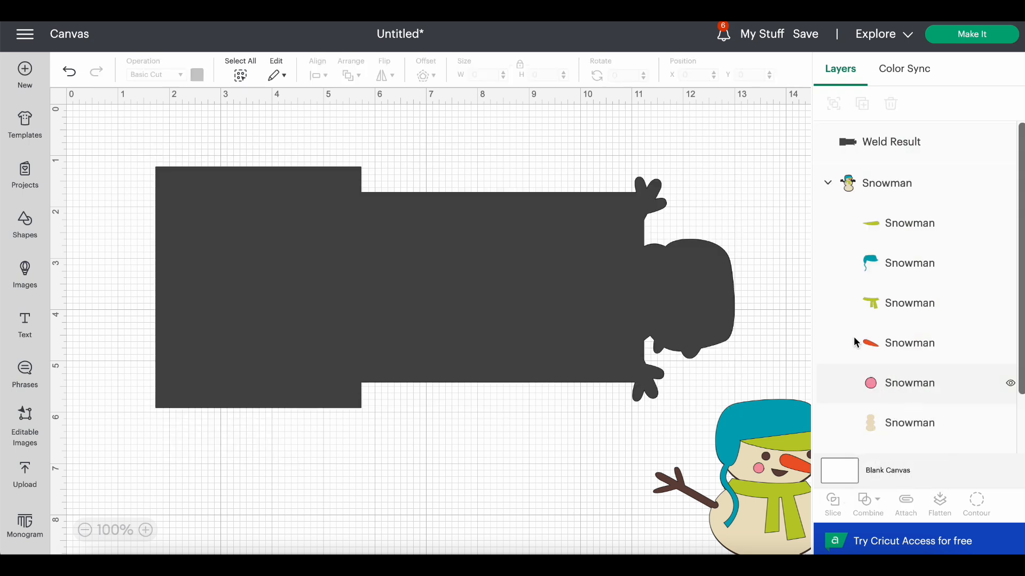
{"action": "left_click", "coordinate": [70, 71]}
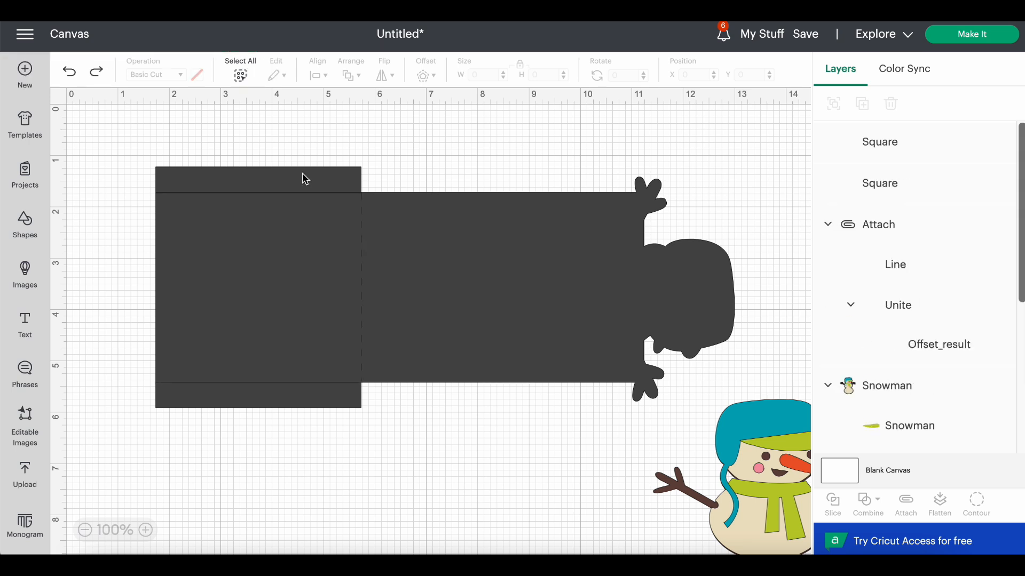
Detach the score line from the base and move it to the empty area below the shape.
{"action": "left_click", "coordinate": [363, 268]}
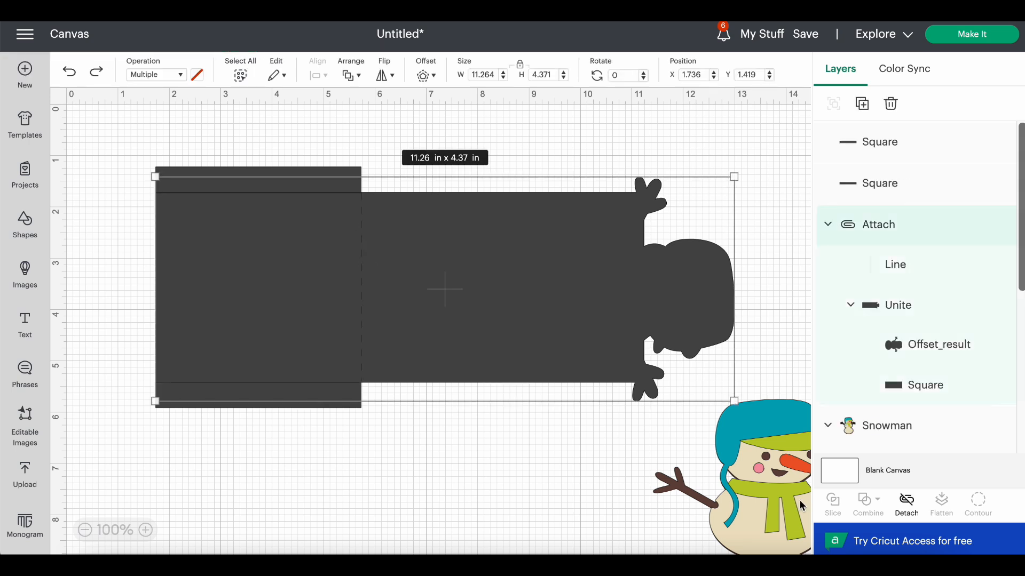
{"action": "left_click", "coordinate": [906, 509]}
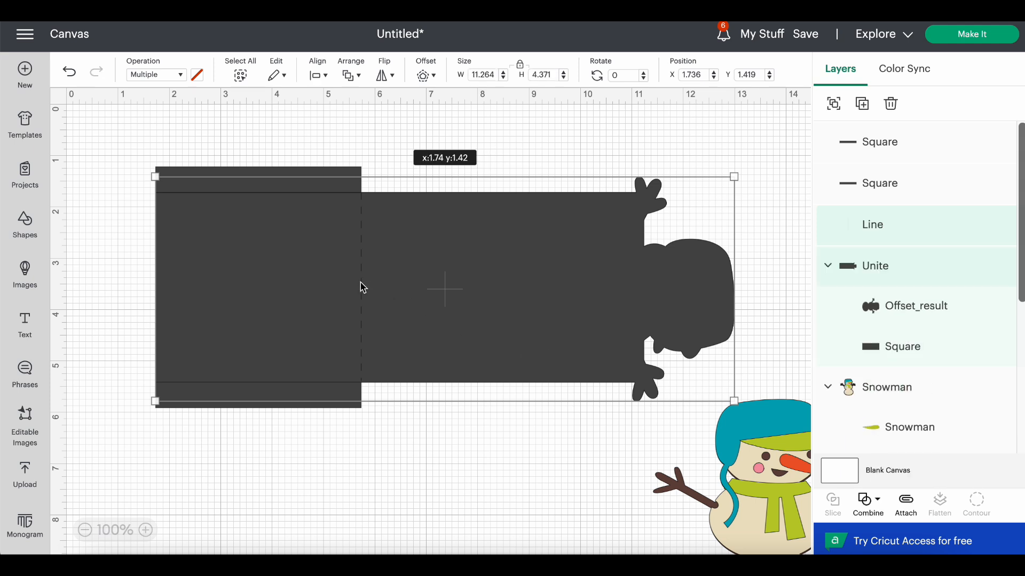
{"action": "left_click_drag", "start_coordinate": [363, 288], "coordinate": [551, 500]}
{"action": "left_click", "coordinate": [142, 142]}
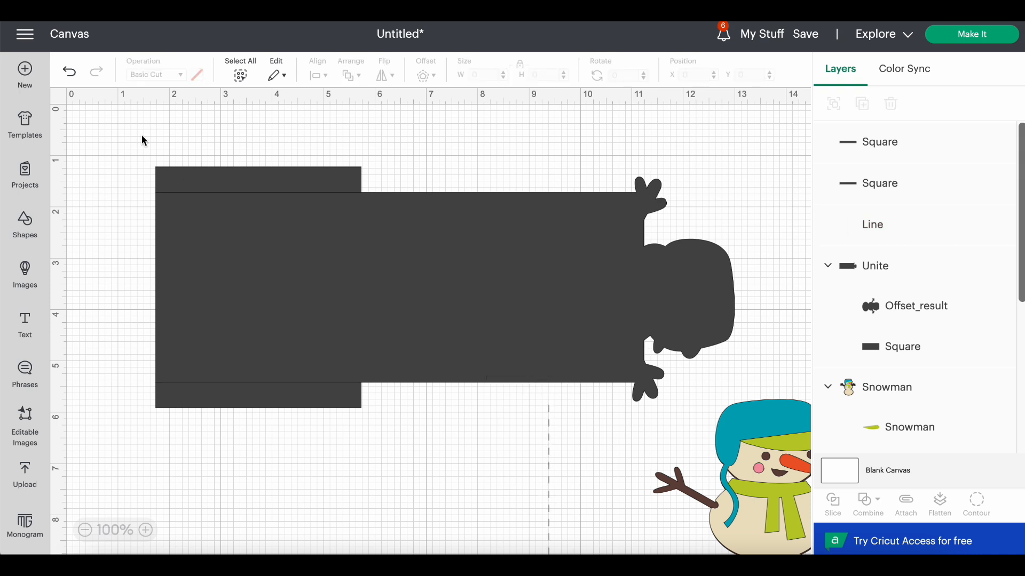
Unite the two strips with the base shape, leaving out the score line.
{"action": "left_click_drag", "start_coordinate": [136, 134], "coordinate": [305, 416]}
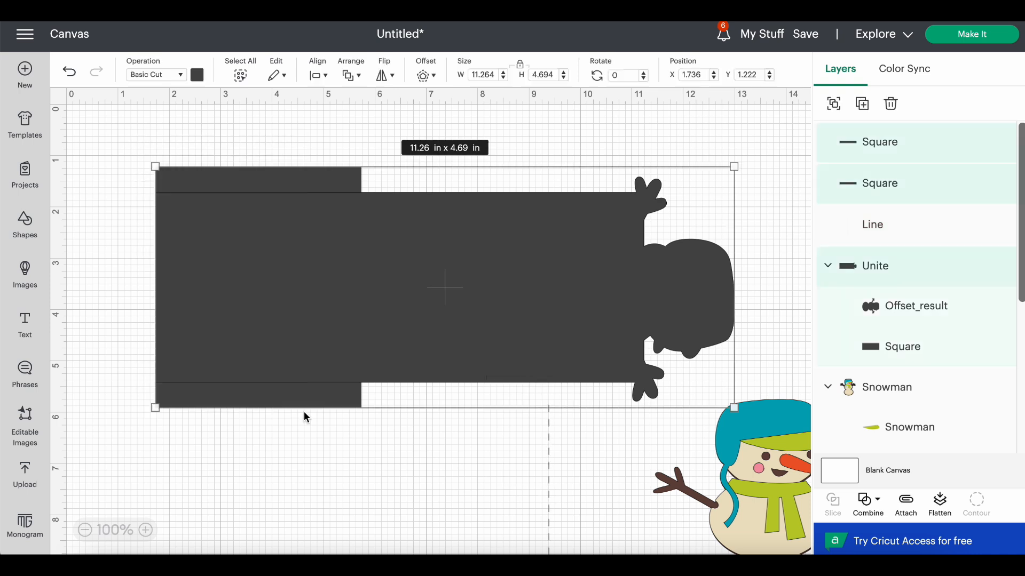
{"action": "left_click", "coordinate": [872, 506]}
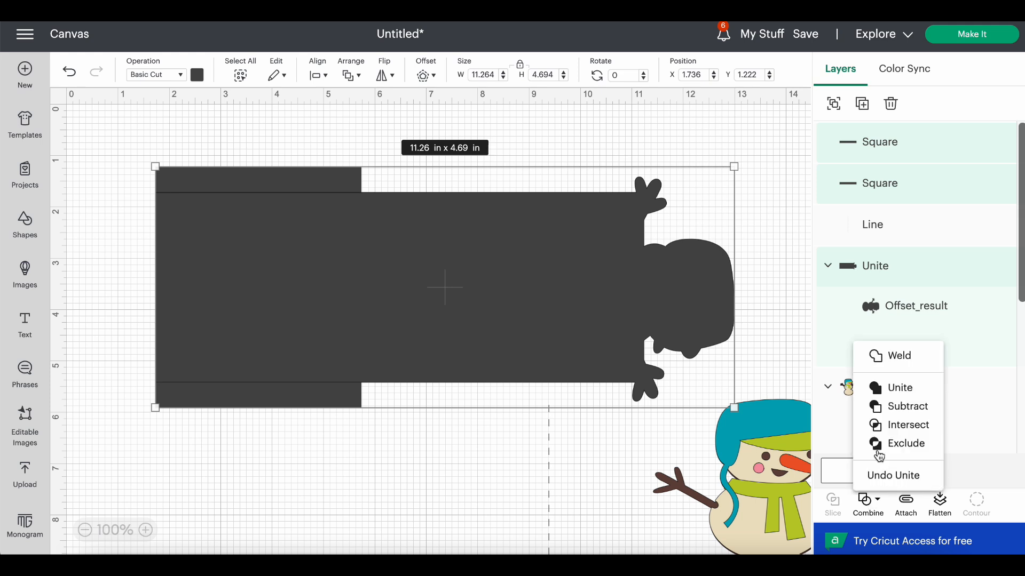
{"action": "left_click", "coordinate": [888, 388]}
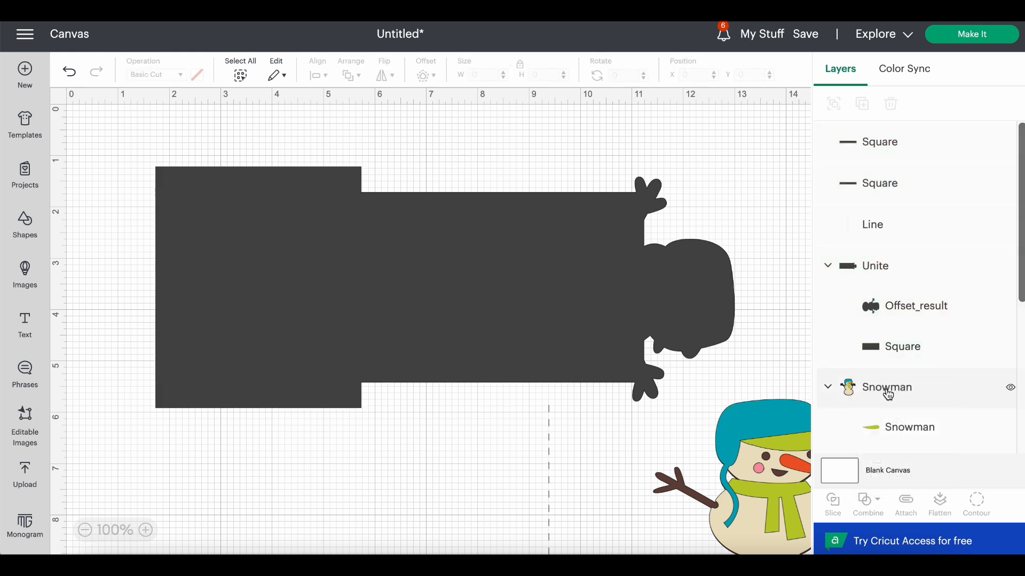
Move the score line back onto the fold position of the united base.
{"action": "left_click", "coordinate": [550, 451]}
{"action": "left_click_drag", "start_coordinate": [550, 451], "coordinate": [364, 243]}
{"action": "left_click", "coordinate": [431, 428]}
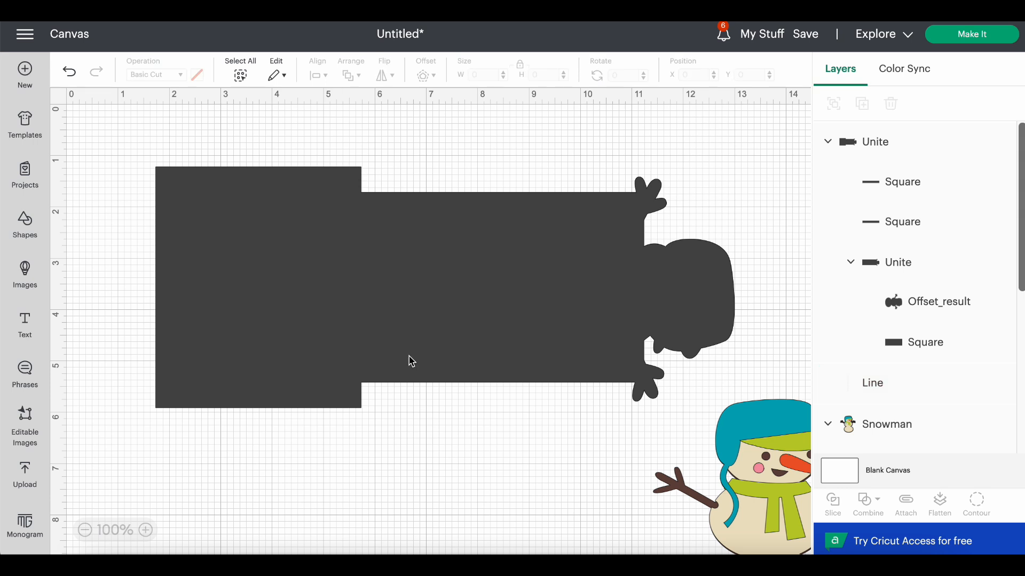
Bring the score line in front of the united base and move the base to X position 0.
{"action": "left_click_drag", "start_coordinate": [437, 283], "coordinate": [431, 355]}
{"action": "left_click", "coordinate": [359, 213]}
{"action": "right_click", "coordinate": [359, 213]}
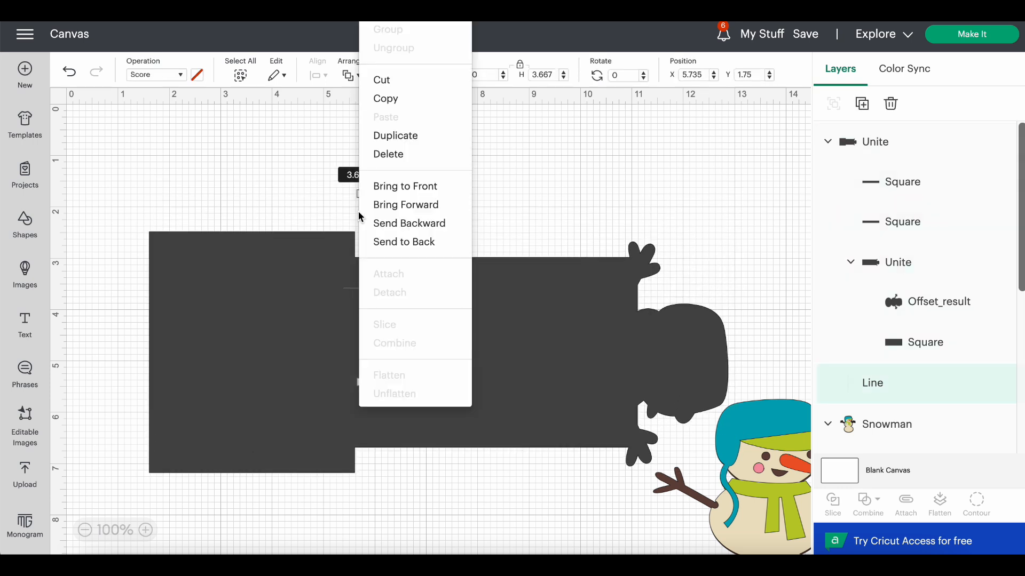
{"action": "left_click", "coordinate": [406, 186]}
{"action": "left_click_drag", "start_coordinate": [415, 304], "coordinate": [299, 265]}
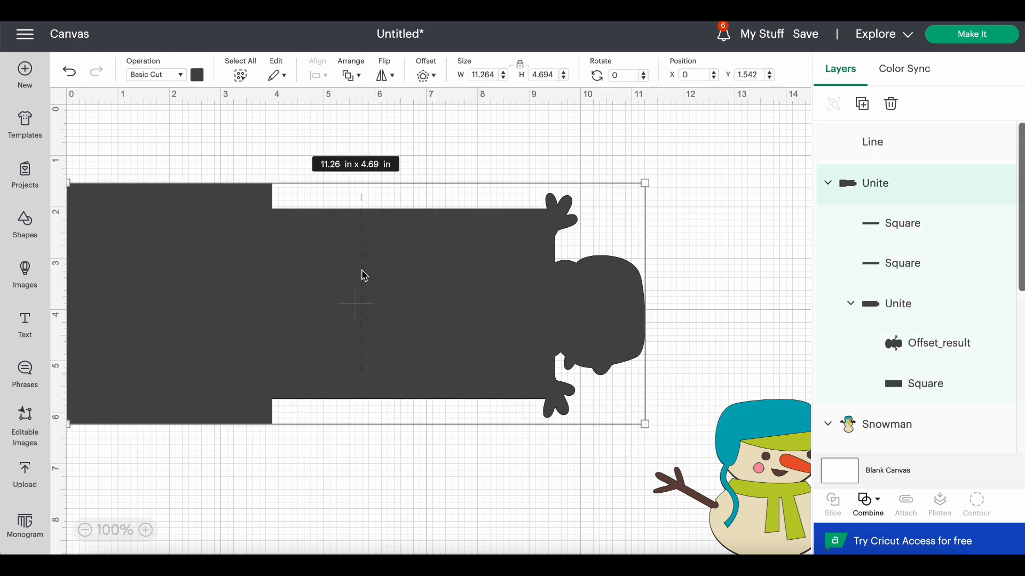
{"action": "left_click", "coordinate": [363, 197]}
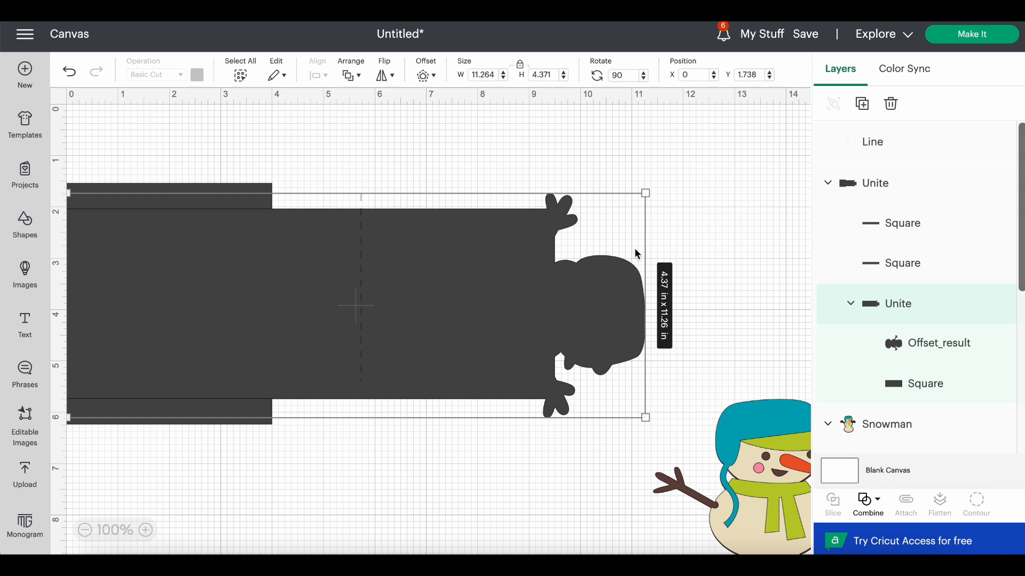
Lengthen the score line to about 3.85 in and set its X position to 4.
{"action": "left_click", "coordinate": [868, 145]}
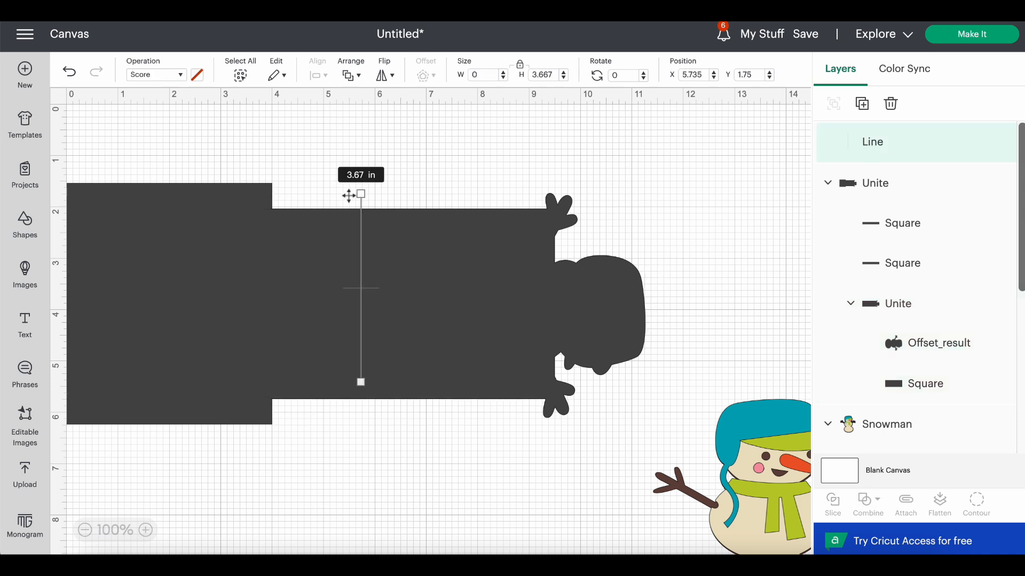
{"action": "mouse_move", "coordinate": [360, 193]}
{"action": "left_mouse_down"}
{"action": "mouse_move", "coordinate": [322, 201]}
{"action": "mouse_move", "coordinate": [336, 190]}
{"action": "mouse_move", "coordinate": [361, 194]}
{"action": "mouse_move", "coordinate": [344, 202]}
{"action": "mouse_move", "coordinate": [351, 186]}
{"action": "left_mouse_up"}
{"action": "left_click_drag", "start_coordinate": [705, 74], "coordinate": [663, 76]}
{"action": "type", "text": "4."}
{"action": "key", "text": "Return"}
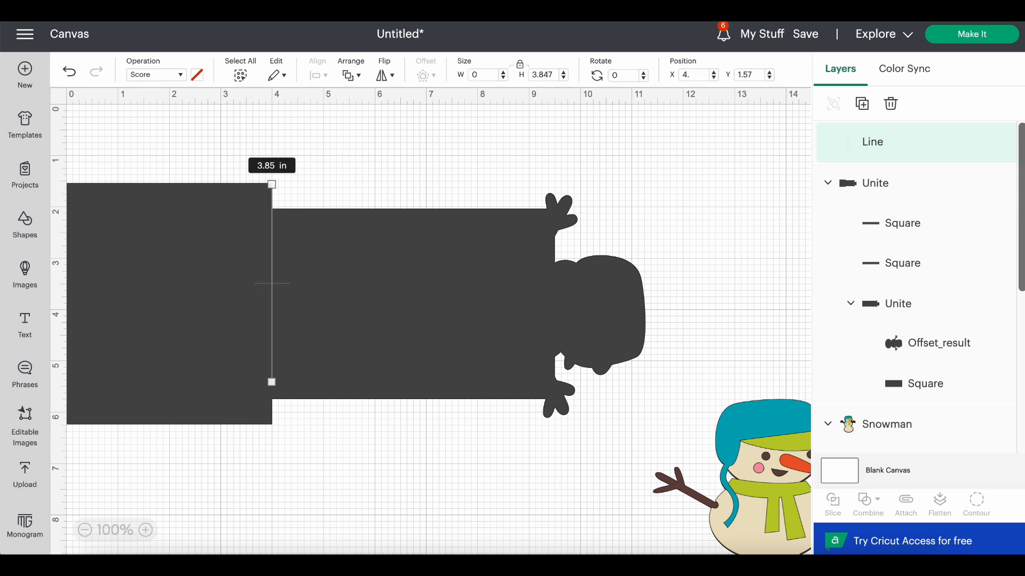
Adjust the score line's Y position to 1.92 so it spans the fold between the wide and narrow panels.
{"action": "left_click", "coordinate": [771, 80]}
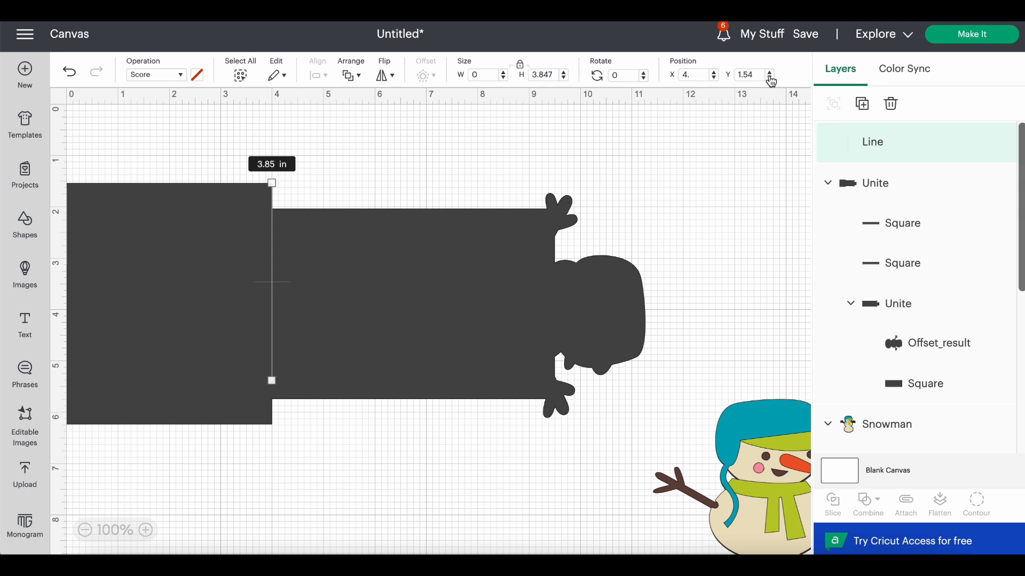
{"action": "left_click", "coordinate": [771, 74]}
{"action": "left_click", "coordinate": [772, 73]}
{"action": "left_click", "coordinate": [772, 74]}
{"action": "left_click", "coordinate": [772, 74]}
{"action": "left_click", "coordinate": [772, 73]}
{"action": "left_click", "coordinate": [772, 74]}
{"action": "left_click", "coordinate": [771, 73]}
{"action": "left_click", "coordinate": [771, 74]}
{"action": "left_click", "coordinate": [771, 73]}
{"action": "left_click", "coordinate": [771, 74]}
{"action": "left_click", "coordinate": [771, 74]}
{"action": "left_click", "coordinate": [771, 73]}
{"action": "left_click", "coordinate": [771, 73]}
{"action": "left_click", "coordinate": [772, 73]}
{"action": "left_click", "coordinate": [772, 74]}
{"action": "left_click", "coordinate": [772, 74]}
{"action": "left_click", "coordinate": [772, 74]}
{"action": "left_click", "coordinate": [772, 74]}
{"action": "left_click", "coordinate": [772, 74]}
{"action": "left_click", "coordinate": [771, 73]}
{"action": "left_click", "coordinate": [772, 74]}
{"action": "left_click", "coordinate": [771, 74]}
{"action": "left_click", "coordinate": [772, 74]}
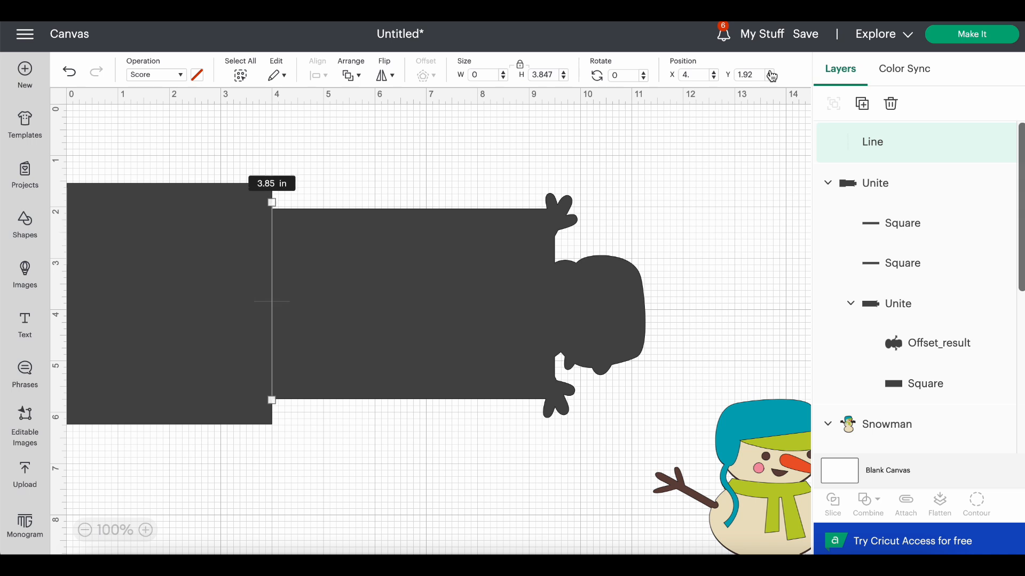
Shorten the fold score line from its upper end to about 3.79 in.
{"action": "left_click_drag", "start_coordinate": [272, 201], "coordinate": [272, 205]}
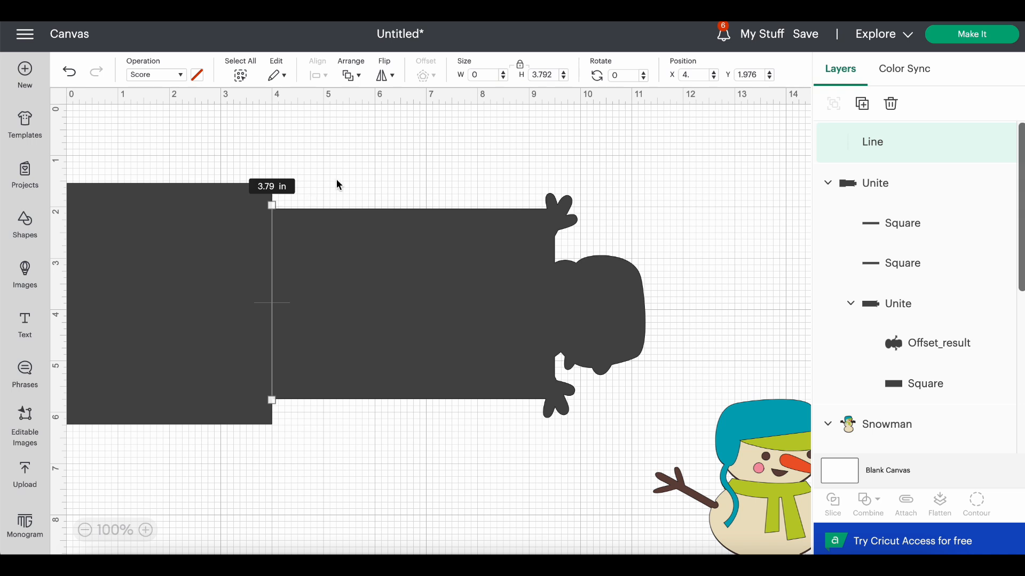
{"action": "left_click", "coordinate": [337, 178]}
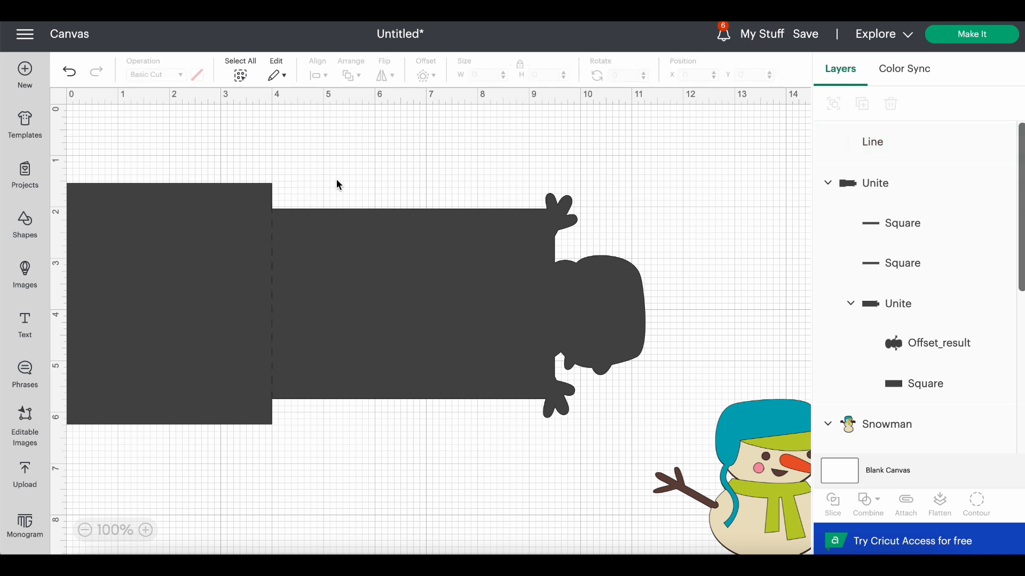
Duplicate the fold score line twice and rotate both copies by 90 degrees.
{"action": "left_click", "coordinate": [273, 255]}
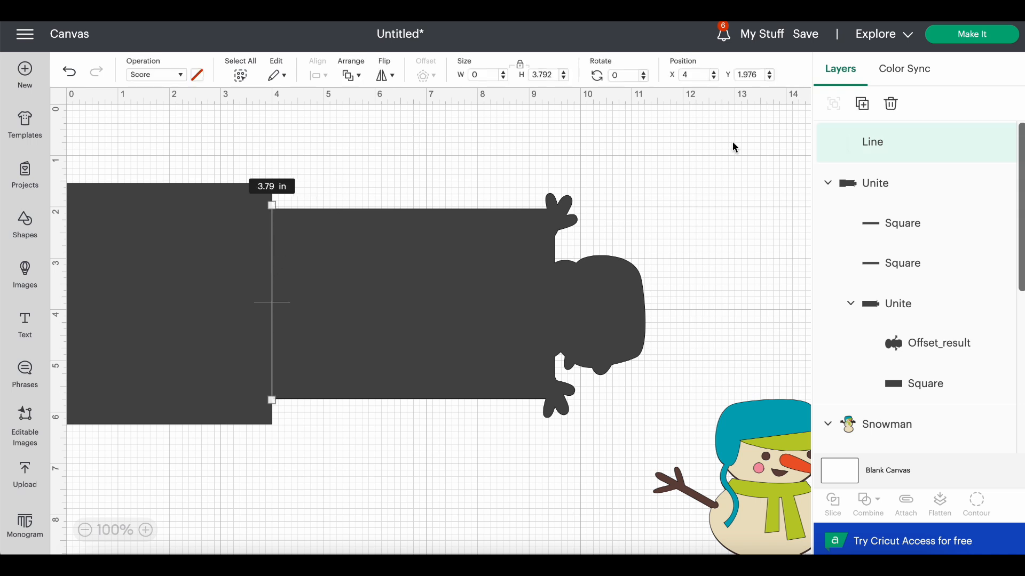
{"action": "left_click", "coordinate": [861, 104]}
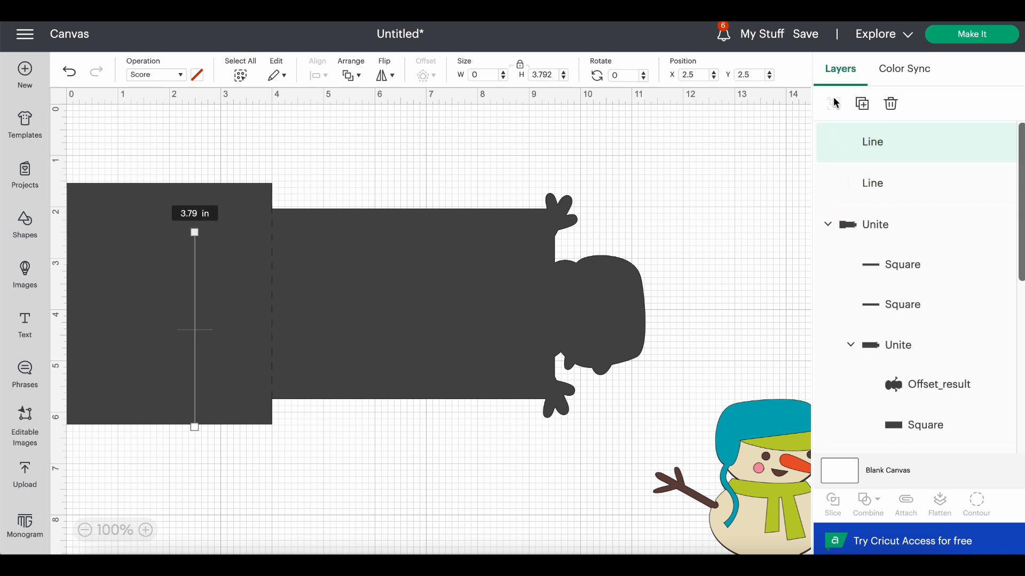
{"action": "left_click", "coordinate": [862, 104]}
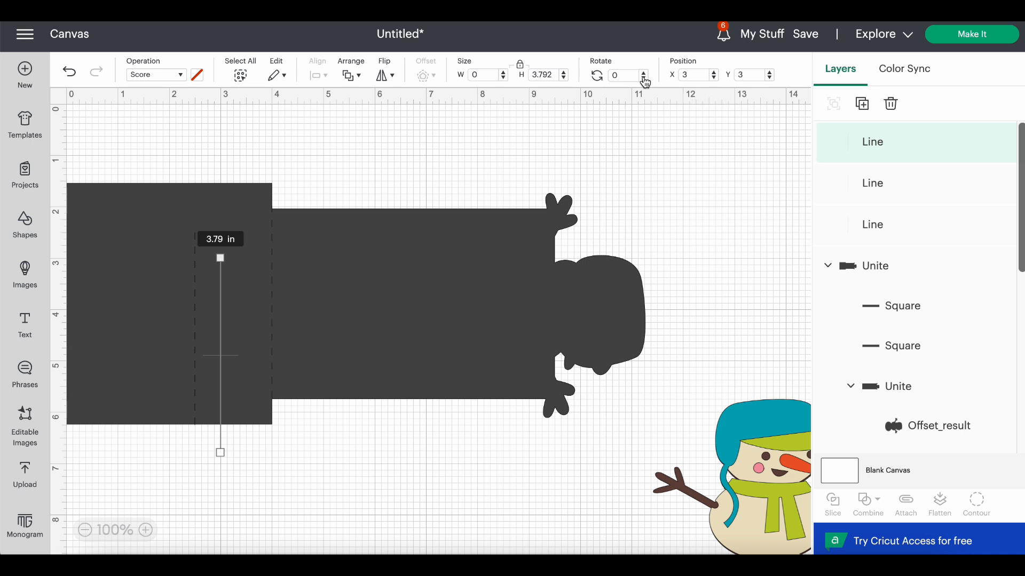
{"action": "left_click", "coordinate": [623, 73]}
{"action": "key", "text": "Return"}
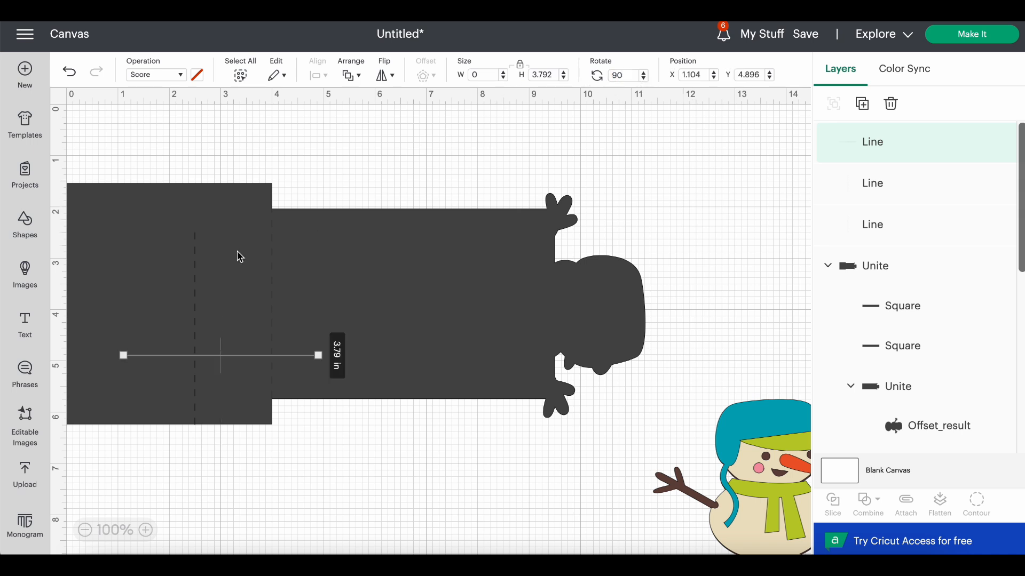
{"action": "left_click", "coordinate": [196, 283]}
{"action": "left_click", "coordinate": [615, 74]}
{"action": "type", "text": "90"}
{"action": "key", "text": "Return"}
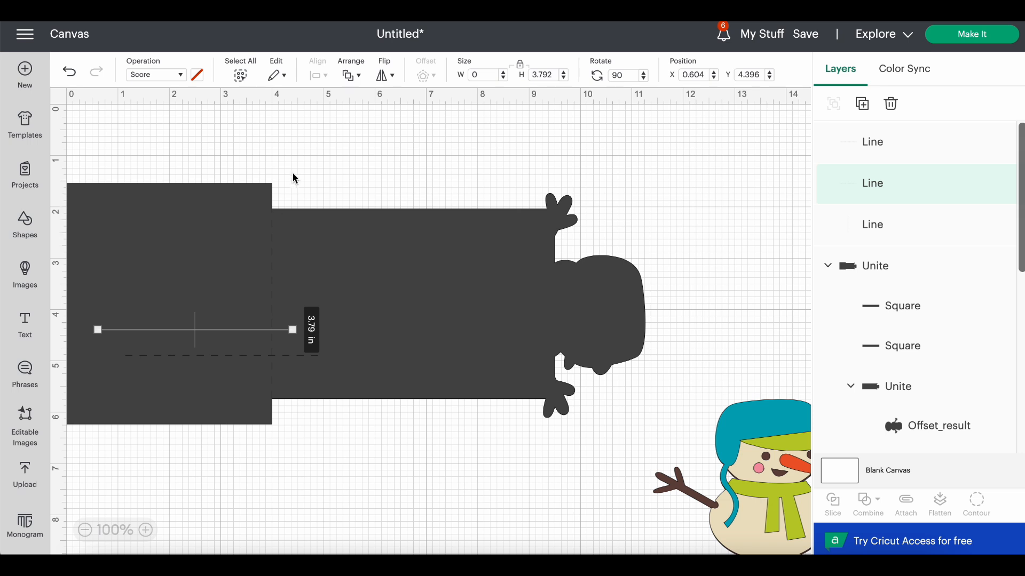
Move the two horizontal score line copies off the base into the empty area below it.
{"action": "left_click_drag", "start_coordinate": [221, 362], "coordinate": [254, 492]}
{"action": "left_click", "coordinate": [223, 338]}
{"action": "left_click_drag", "start_coordinate": [224, 339], "coordinate": [416, 467]}
Attach the fold score line to the united base and move the attached piece to X 0, Y 0.
{"action": "left_click_drag", "start_coordinate": [206, 165], "coordinate": [315, 295]}
{"action": "left_click", "coordinate": [901, 516]}
{"action": "left_click_drag", "start_coordinate": [514, 339], "coordinate": [492, 257]}
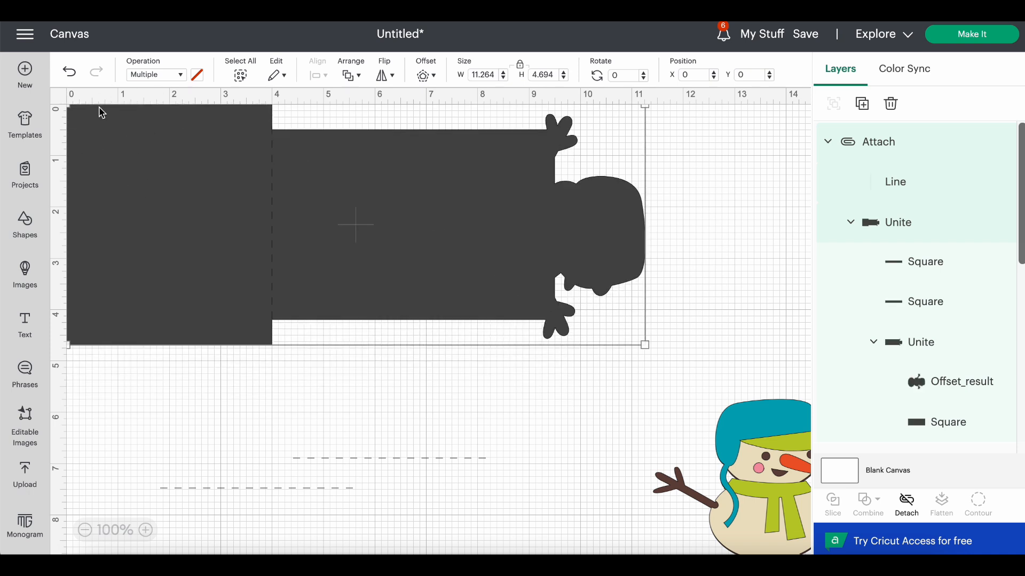
Position the upper horizontal score line copy at X .5 and Y .5 on the base's wide panel.
{"action": "left_click", "coordinate": [410, 458]}
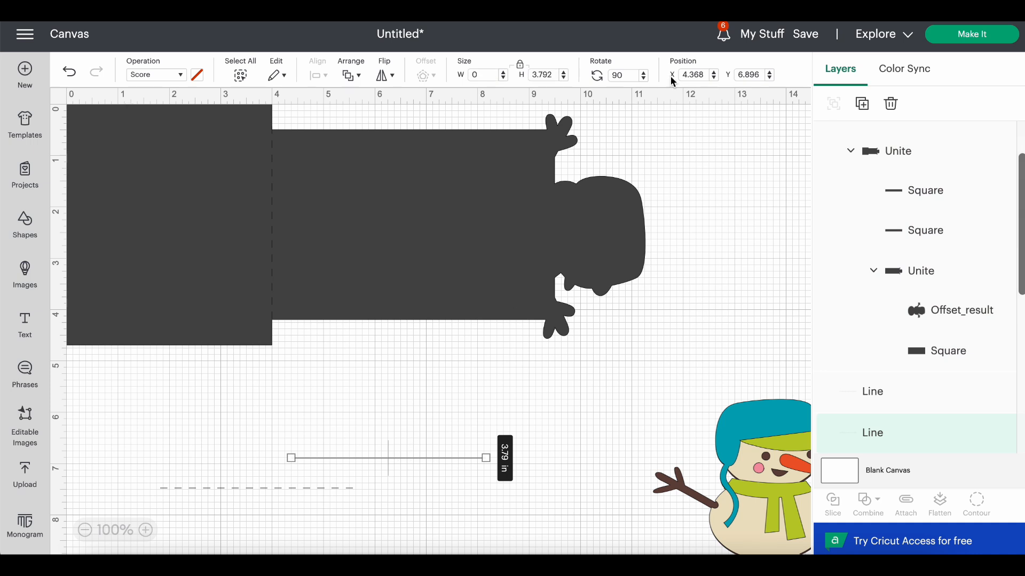
{"action": "left_click", "coordinate": [705, 74]}
{"action": "key", "text": "BackSpace"}
{"action": "type", "text": ".5"}
{"action": "key", "text": "Return"}
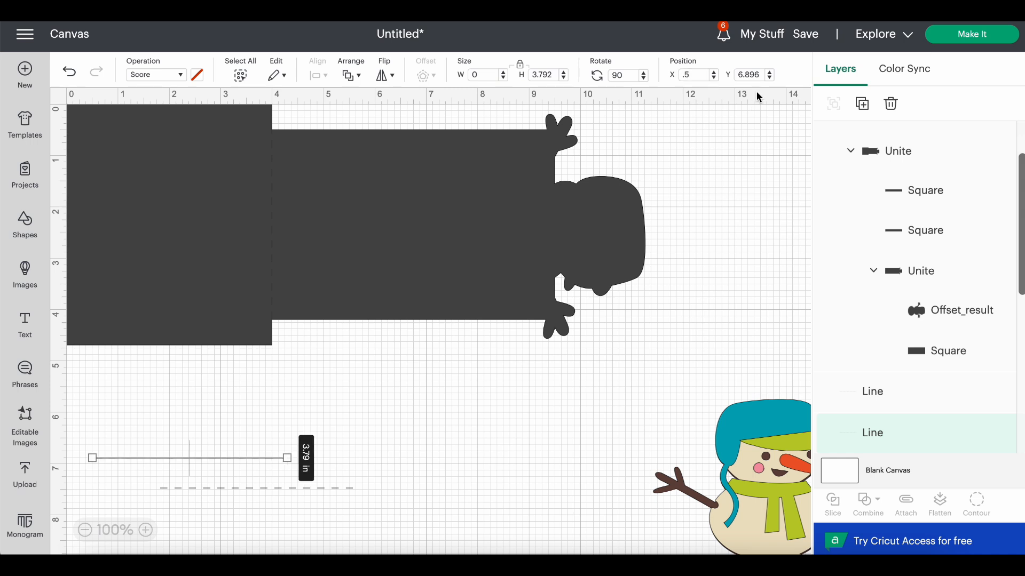
{"action": "left_click", "coordinate": [760, 75]}
{"action": "type", "text": ".5"}
{"action": "key", "text": "Return"}
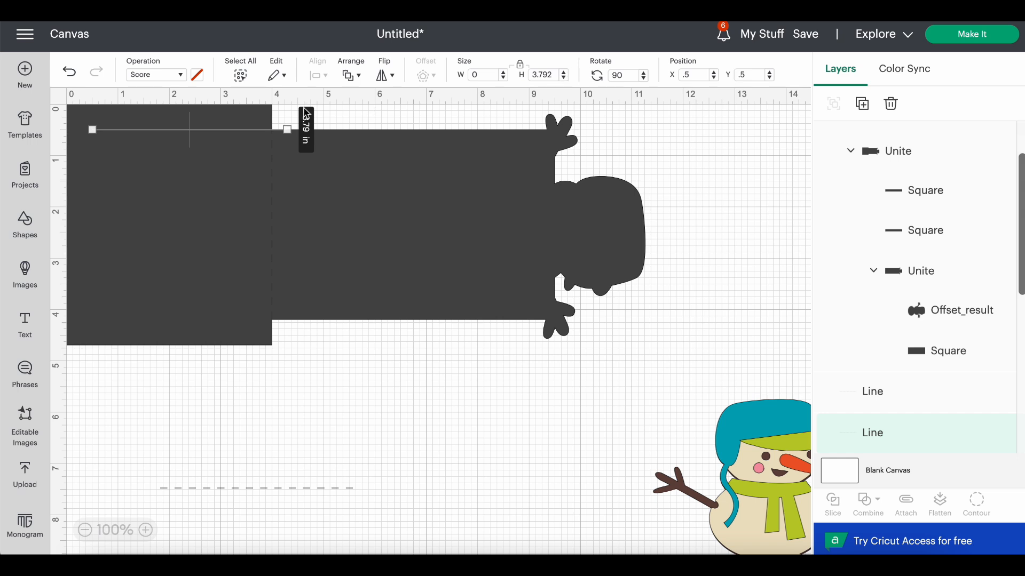
Move the upper flap score line to X 0, lengthen it to about 3.97 in and set its Y position to 0.5.
{"action": "left_click_drag", "start_coordinate": [287, 128], "coordinate": [283, 129]}
{"action": "left_click_drag", "start_coordinate": [189, 131], "coordinate": [163, 133]}
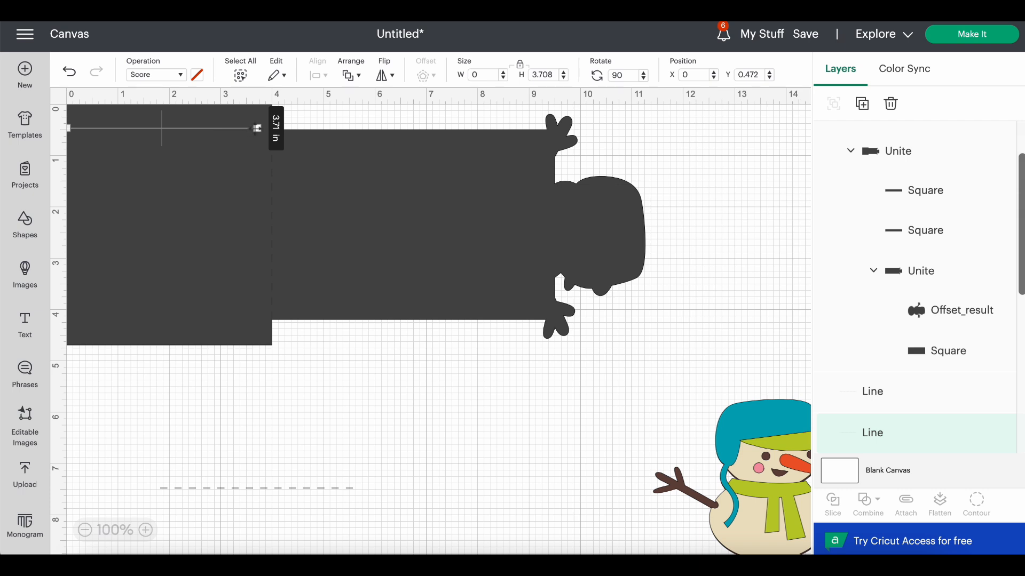
{"action": "left_click_drag", "start_coordinate": [257, 128], "coordinate": [270, 129]}
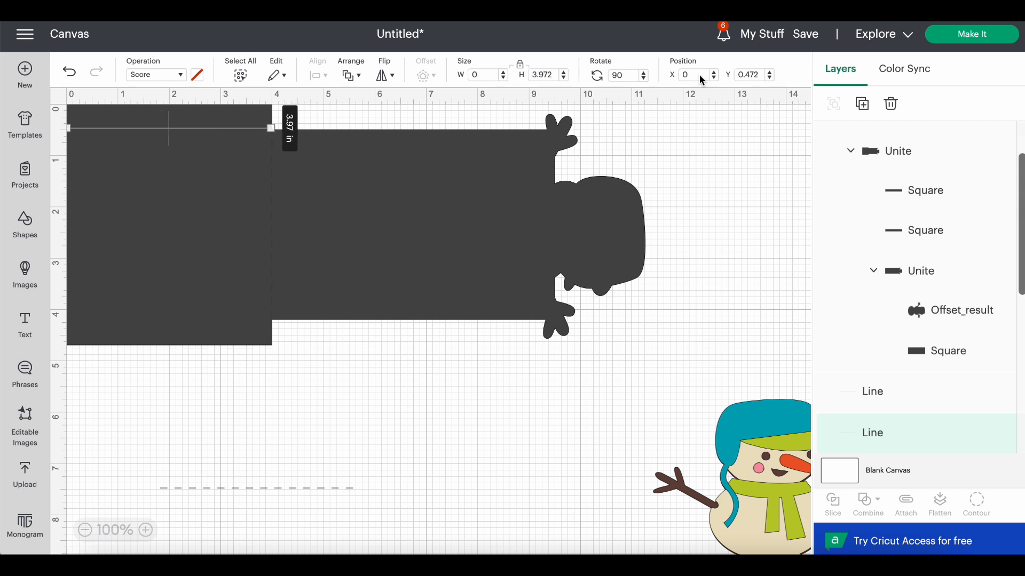
{"action": "left_click_drag", "start_coordinate": [760, 75], "coordinate": [750, 75]}
{"action": "type", "text": "0.5"}
{"action": "key", "text": "Return"}
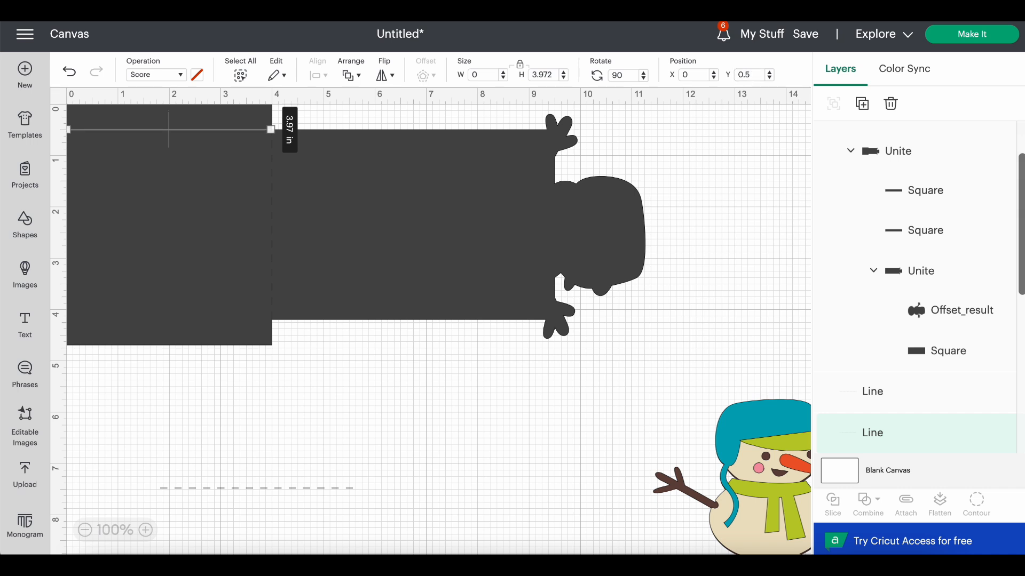
Set the remaining horizontal score line's position to X 0 and Y 4 on the wide panel.
{"action": "left_click", "coordinate": [276, 487]}
{"action": "left_click", "coordinate": [700, 76]}
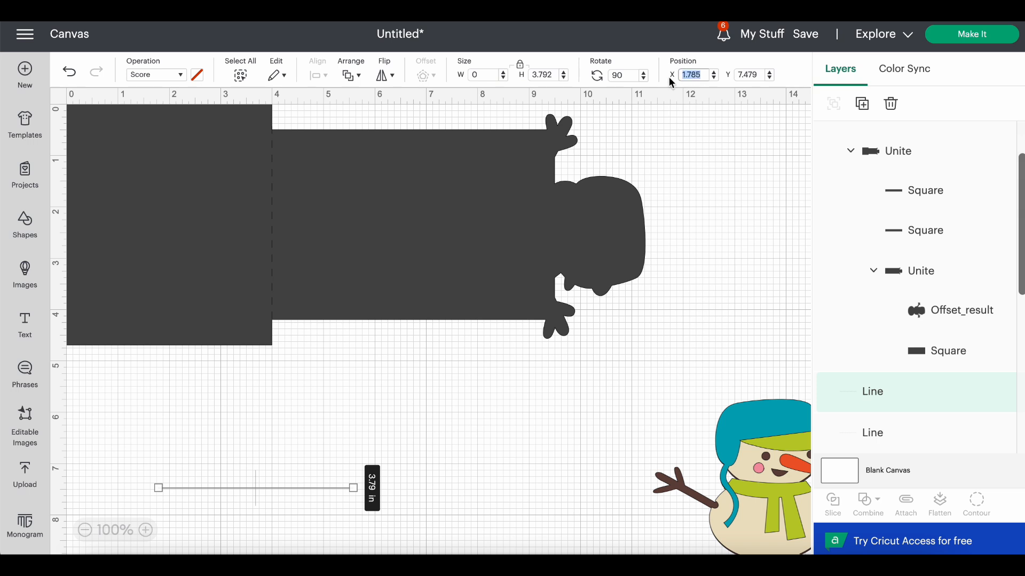
{"action": "type", "text": "0"}
{"action": "key", "text": "Return"}
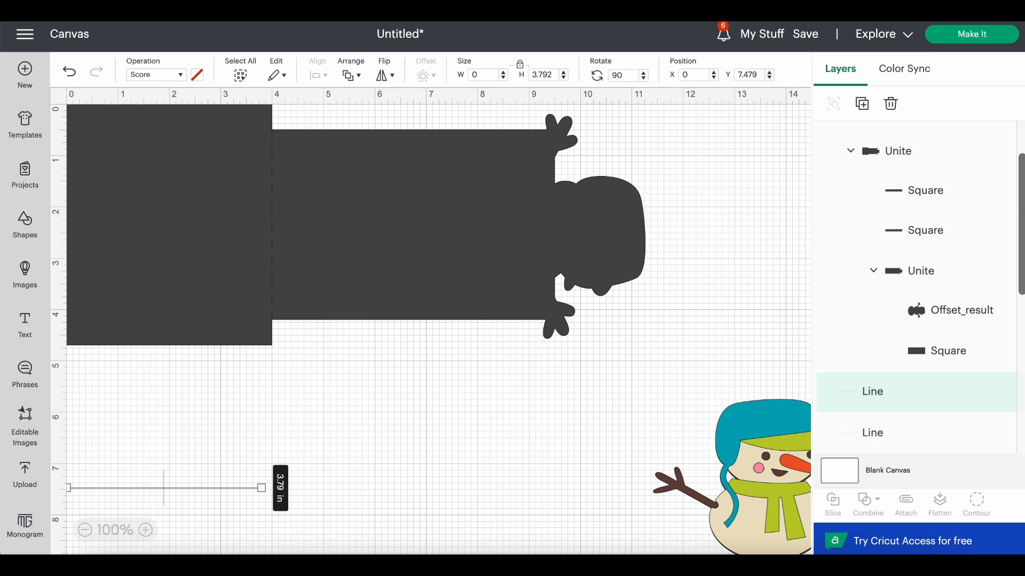
{"action": "left_click", "coordinate": [755, 75]}
{"action": "type", "text": "4"}
{"action": "key", "text": "Return"}
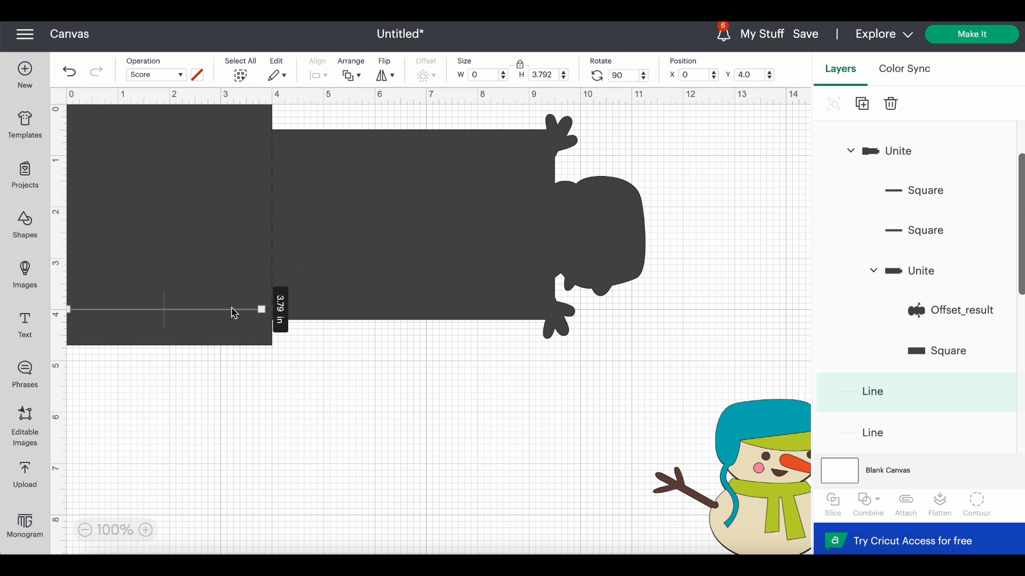
Lengthen the lower score line to about 3.99 in and lower it to about Y 4.18, in line with the narrow panel's lower edge.
{"action": "left_click_drag", "start_coordinate": [261, 309], "coordinate": [272, 309]}
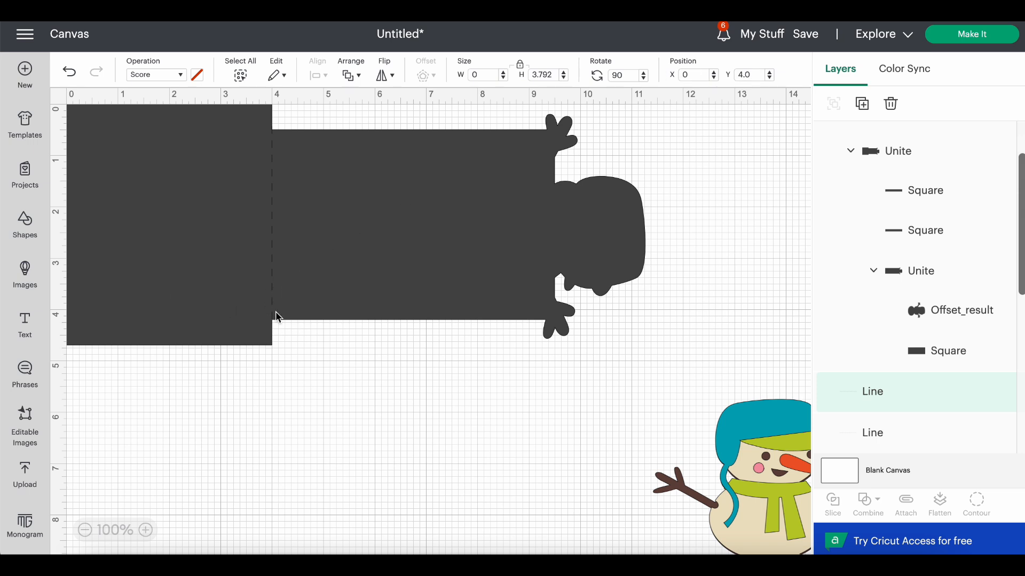
{"action": "left_click_drag", "start_coordinate": [191, 314], "coordinate": [191, 325]}
{"action": "left_click", "coordinate": [293, 357]}
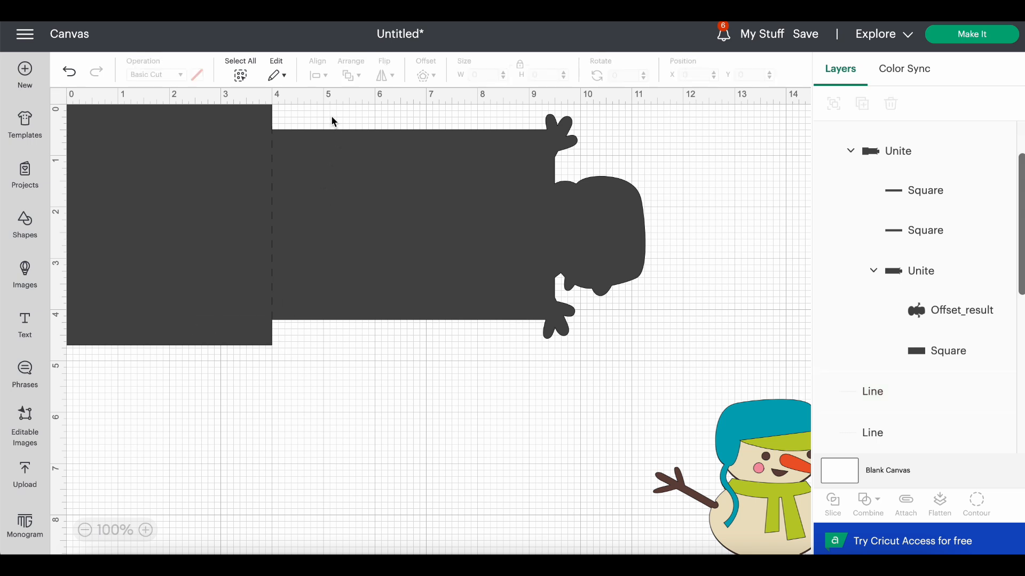
Bring both flap score lines in front of the attached base, with the base placed back at X 0, Y 0.
{"action": "left_click_drag", "start_coordinate": [315, 174], "coordinate": [362, 174]}
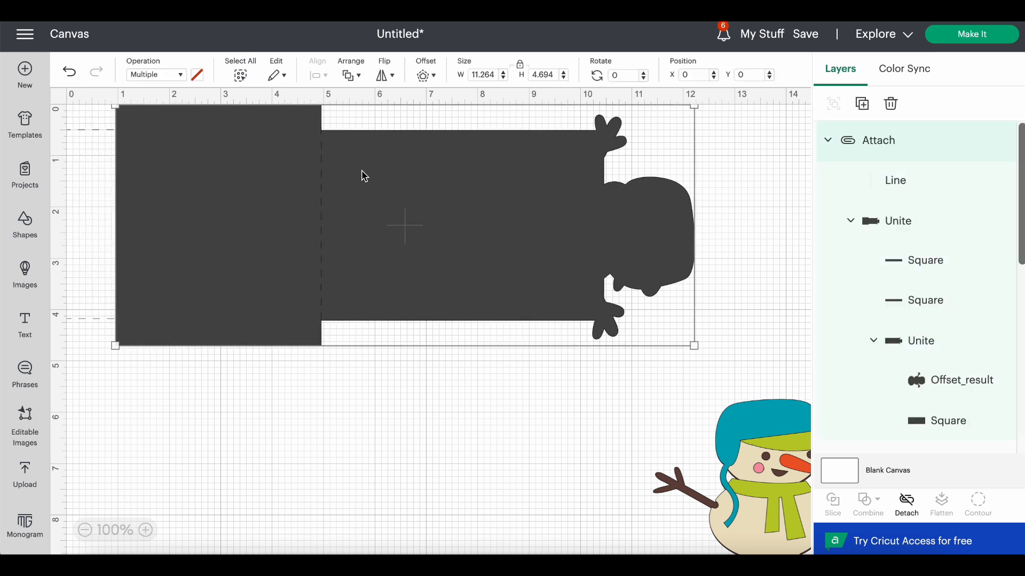
{"action": "left_click", "coordinate": [90, 130]}
{"action": "right_click", "coordinate": [91, 129]}
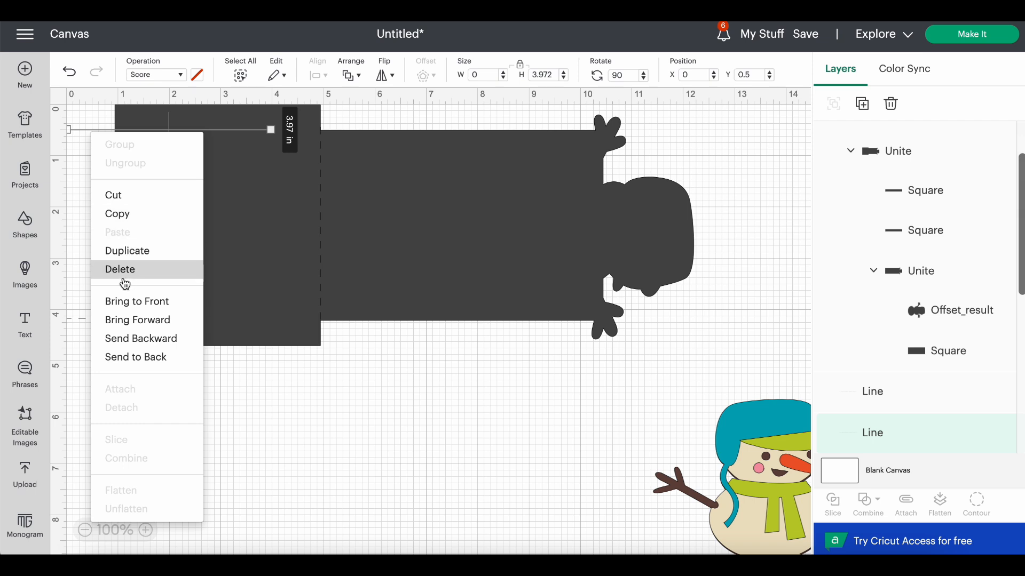
{"action": "left_click", "coordinate": [125, 302]}
{"action": "left_click", "coordinate": [80, 317]}
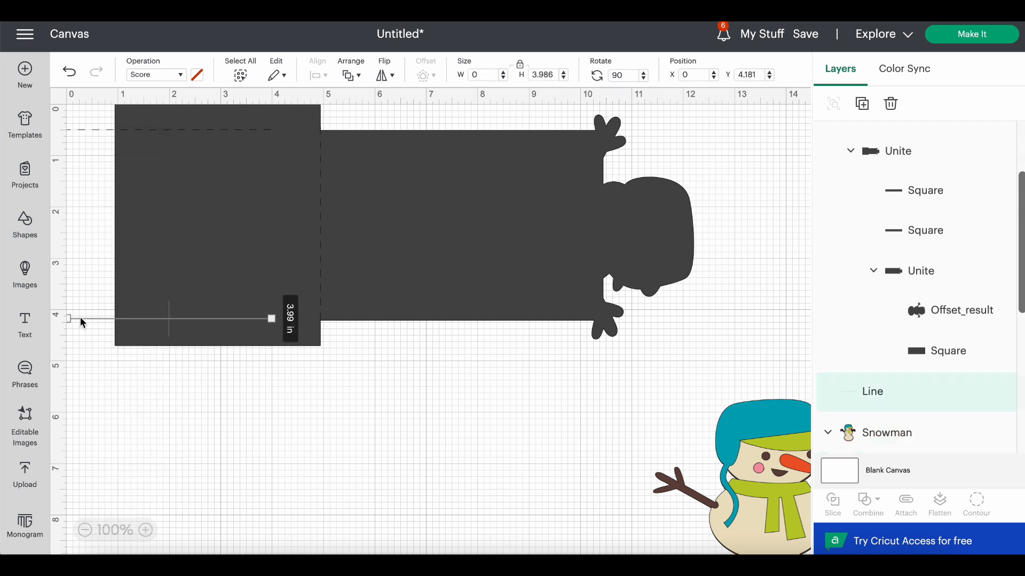
{"action": "right_click", "coordinate": [80, 317]}
{"action": "left_click", "coordinate": [126, 294]}
{"action": "left_click_drag", "start_coordinate": [361, 234], "coordinate": [291, 224]}
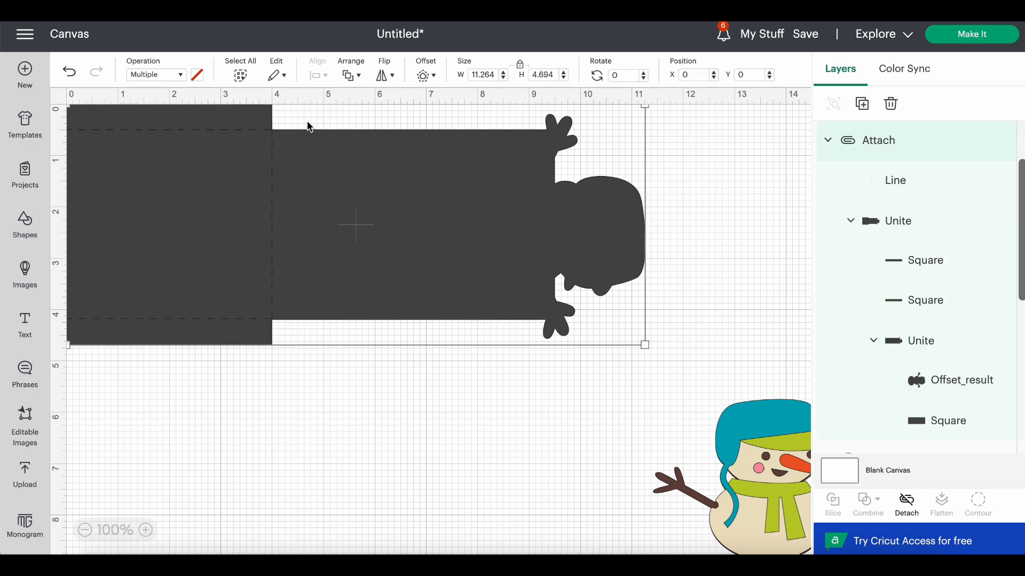
Group the two flap score lines with the attached base and attach the whole group.
{"action": "left_click", "coordinate": [324, 408]}
{"action": "left_click_drag", "start_coordinate": [321, 408], "coordinate": [153, 114]}
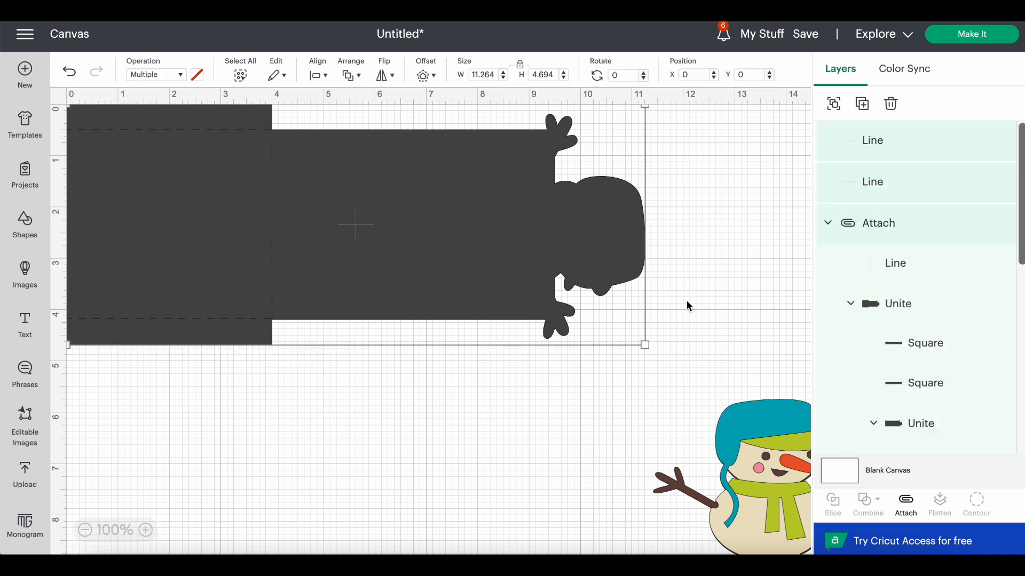
{"action": "left_click", "coordinate": [835, 107]}
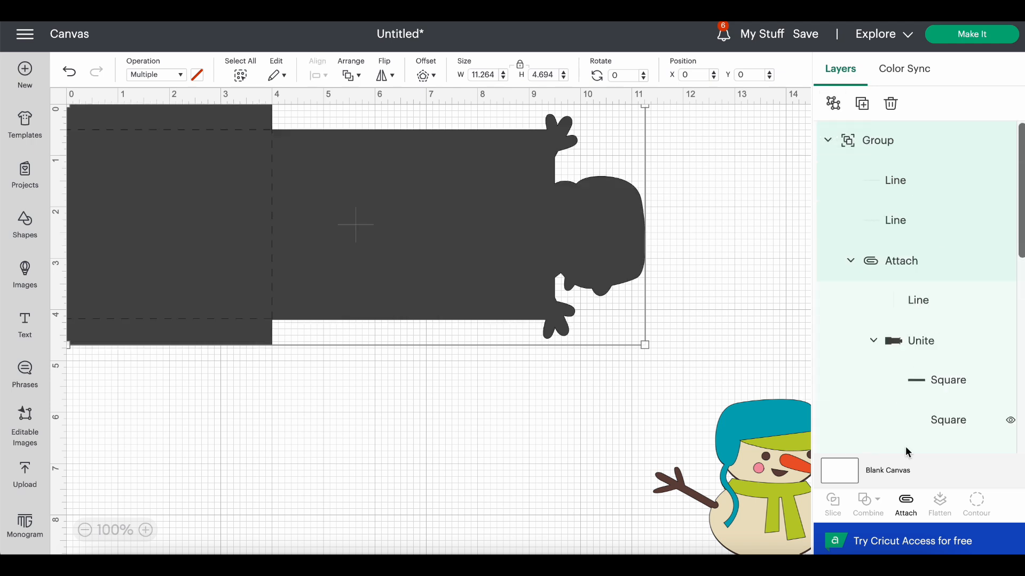
{"action": "left_click", "coordinate": [907, 509]}
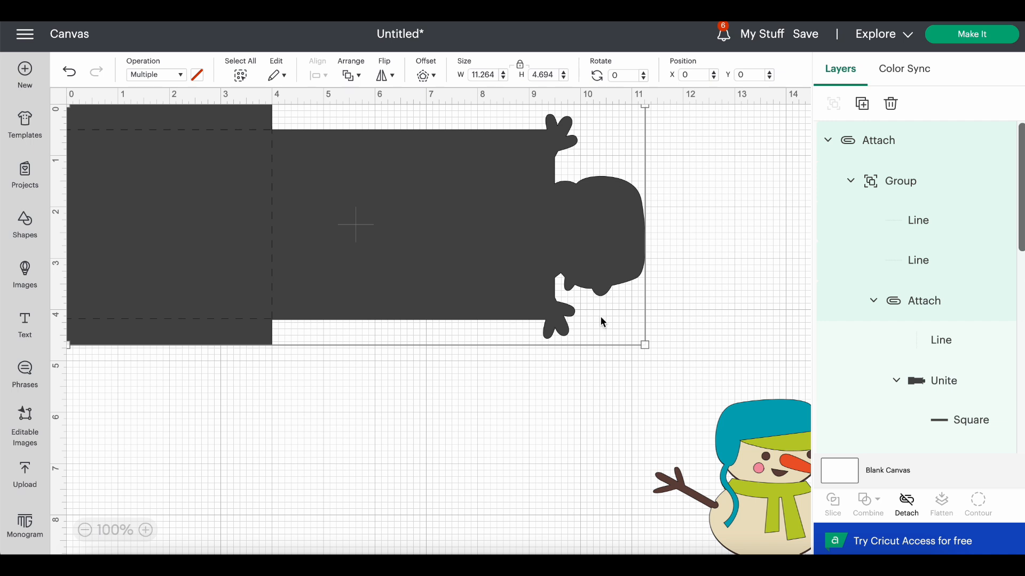
Move the snowman image beside the base and rotate the attached base upright, with the silhouette's head at the upper end.
{"action": "left_click_drag", "start_coordinate": [771, 432], "coordinate": [713, 294]}
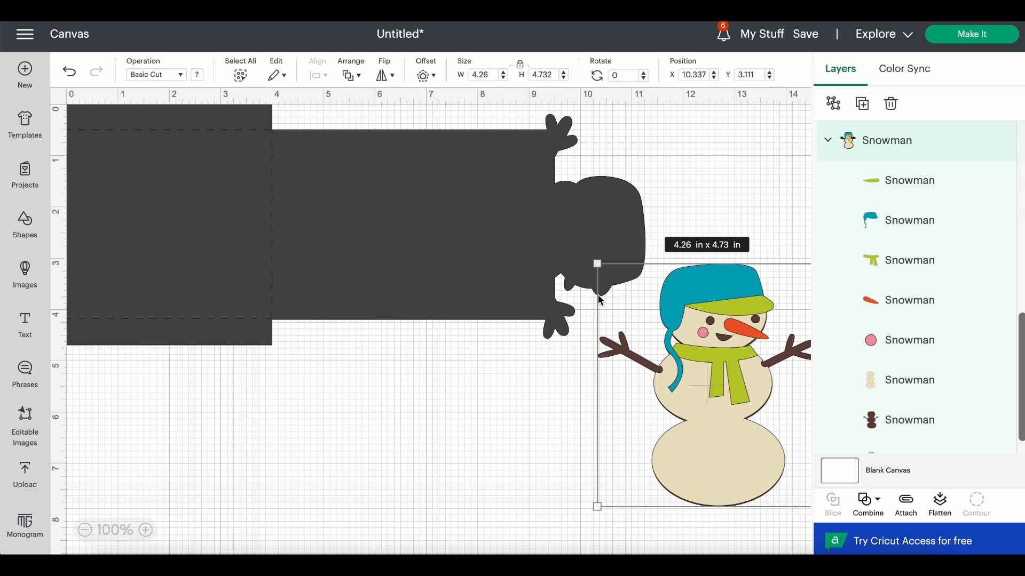
{"action": "left_click", "coordinate": [382, 238]}
{"action": "left_click", "coordinate": [627, 75]}
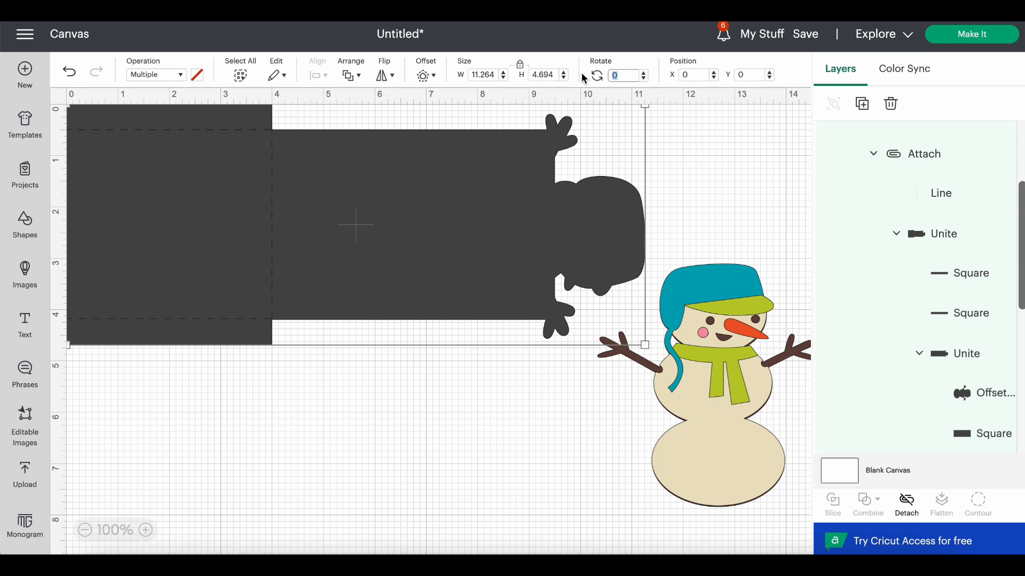
{"action": "type", "text": "90"}
{"action": "key", "text": "Return"}
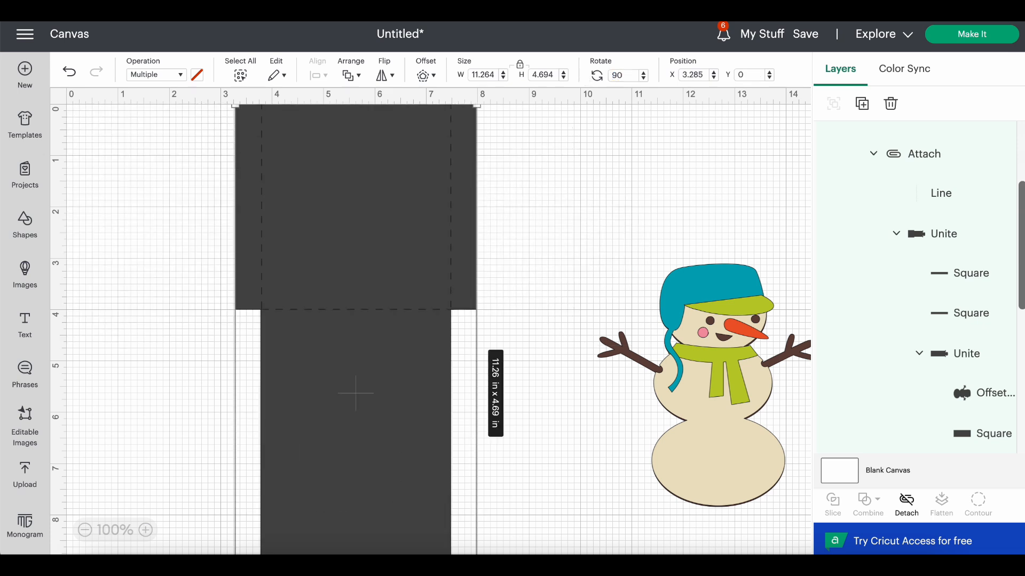
{"action": "left_click", "coordinate": [629, 75]}
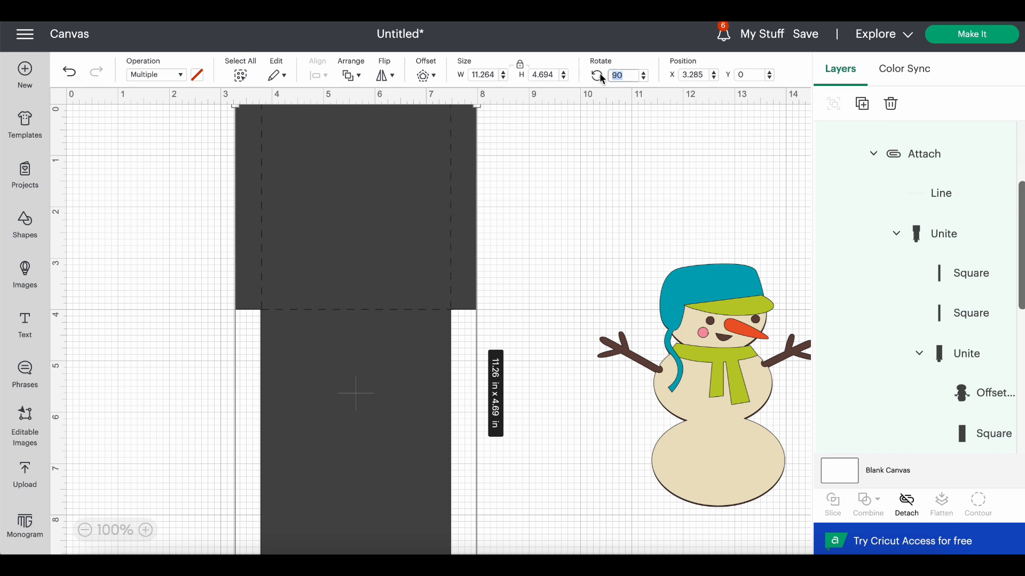
{"action": "type", "text": "18"}
{"action": "key", "text": "Return"}
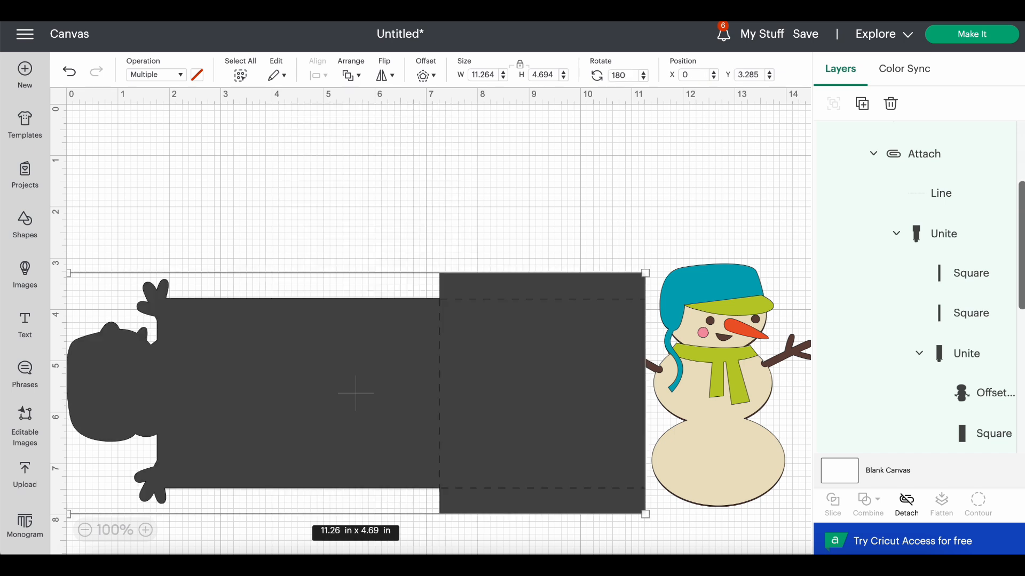
{"action": "left_click", "coordinate": [631, 73]}
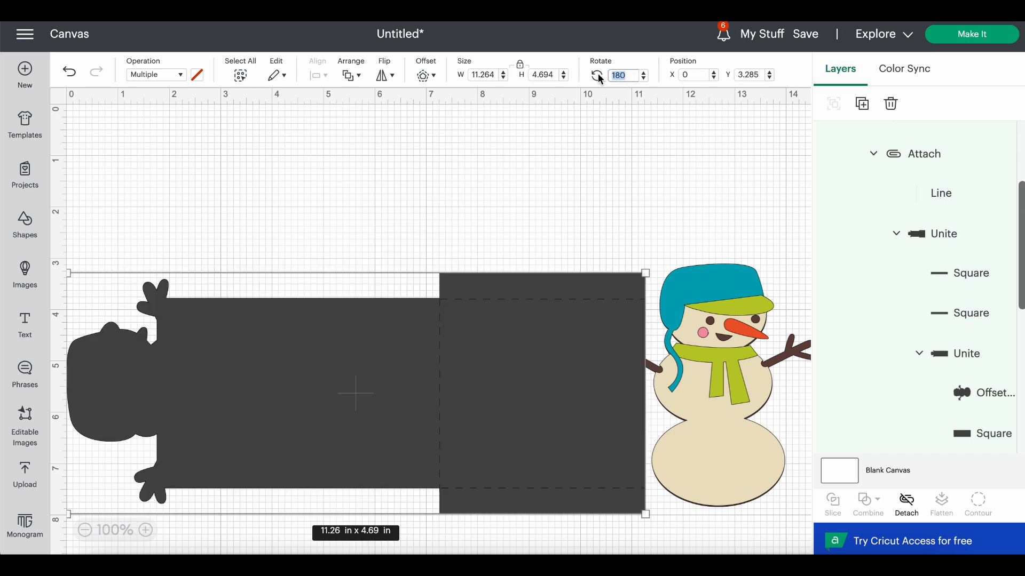
{"action": "type", "text": "90"}
{"action": "key", "text": "Return"}
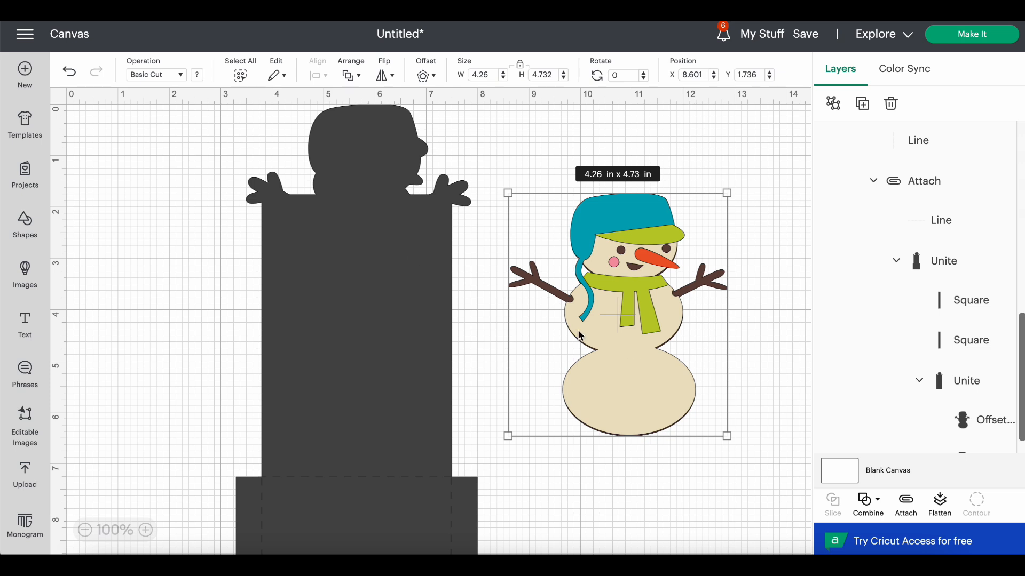
Place the snowman image over its matching silhouette on the upright base and select both together.
{"action": "left_click_drag", "start_coordinate": [622, 327], "coordinate": [361, 243]}
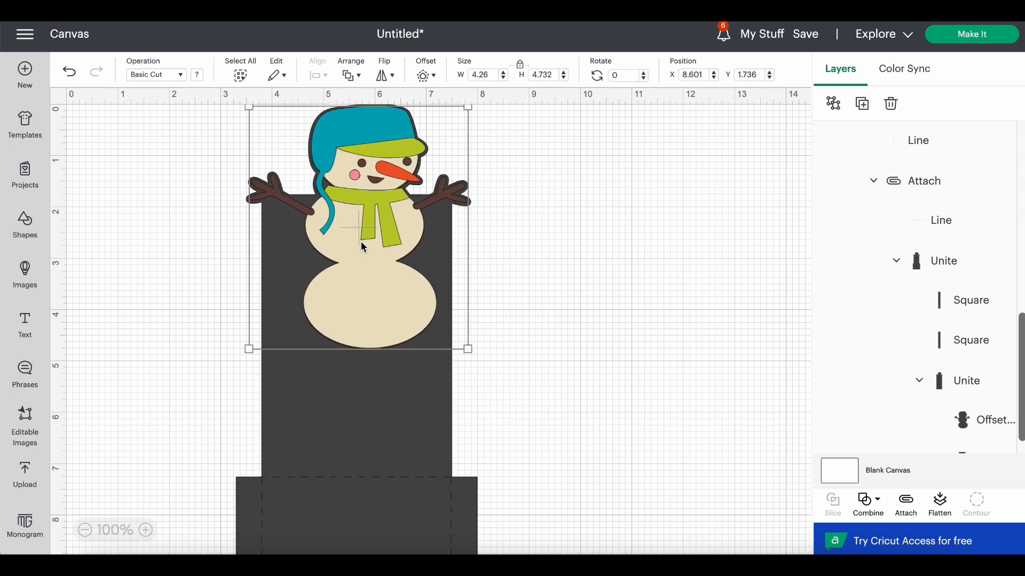
{"action": "left_click", "coordinate": [521, 252]}
{"action": "left_click_drag", "start_coordinate": [597, 173], "coordinate": [295, 288]}
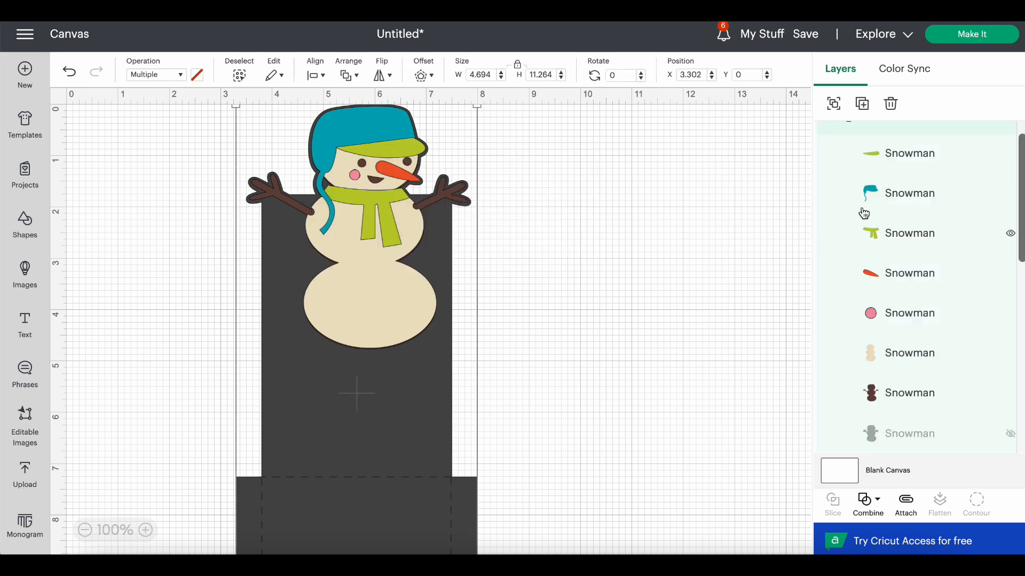
Group the snowman image with the upright base and add a square shape beside the group.
{"action": "left_click", "coordinate": [834, 106]}
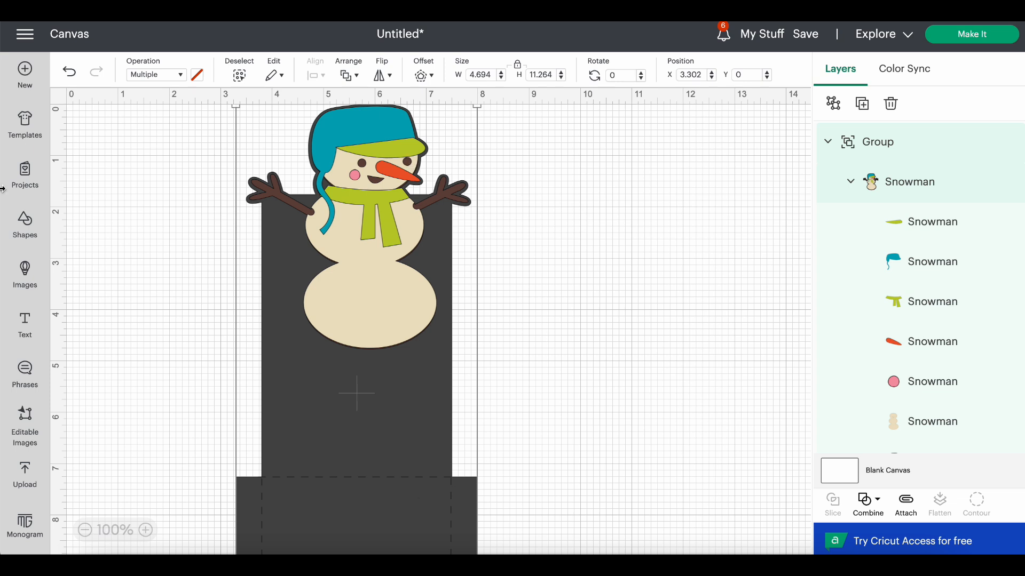
{"action": "left_click", "coordinate": [25, 224]}
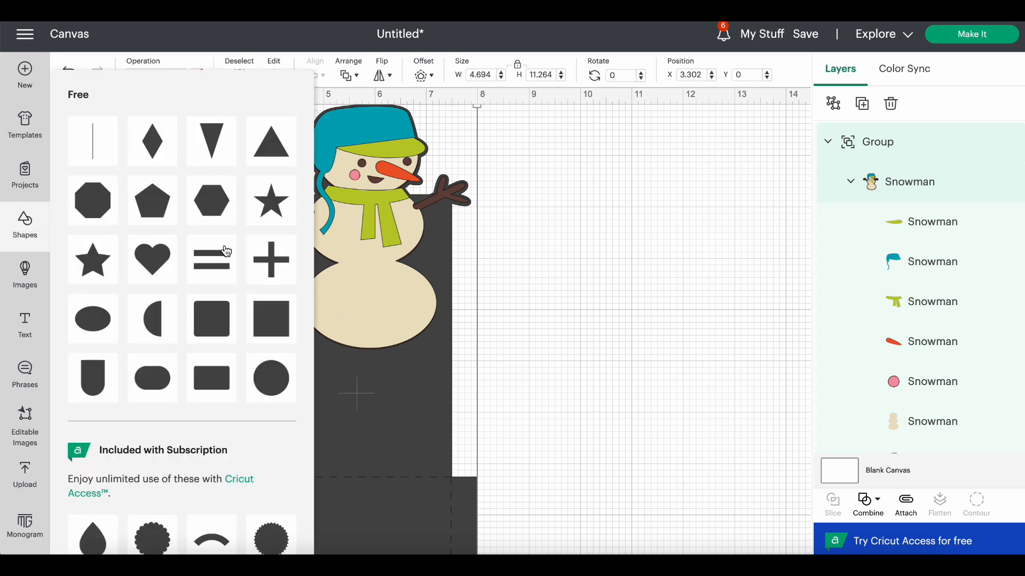
{"action": "left_click", "coordinate": [271, 318]}
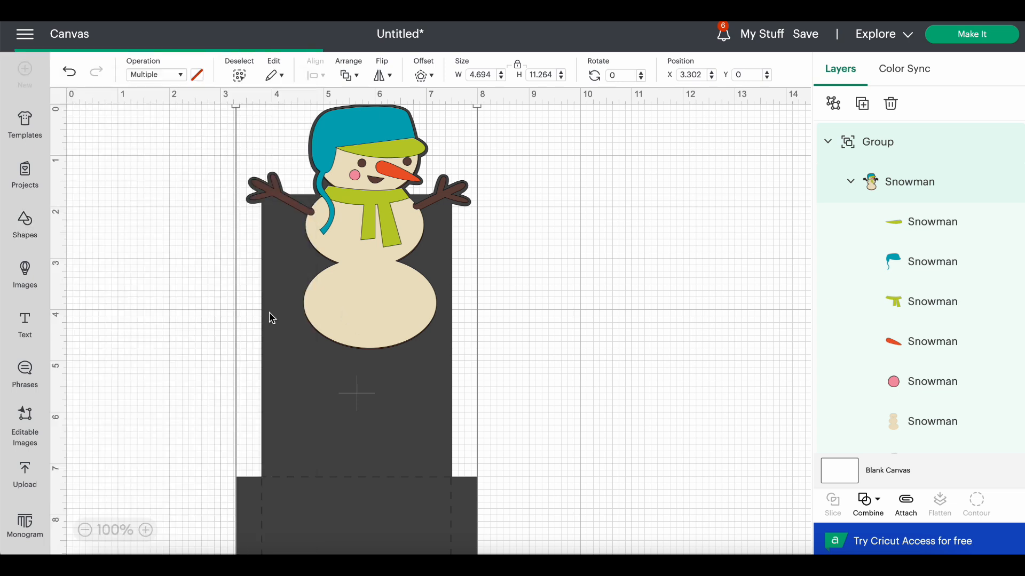
{"action": "left_click_drag", "start_coordinate": [277, 361], "coordinate": [615, 326]}
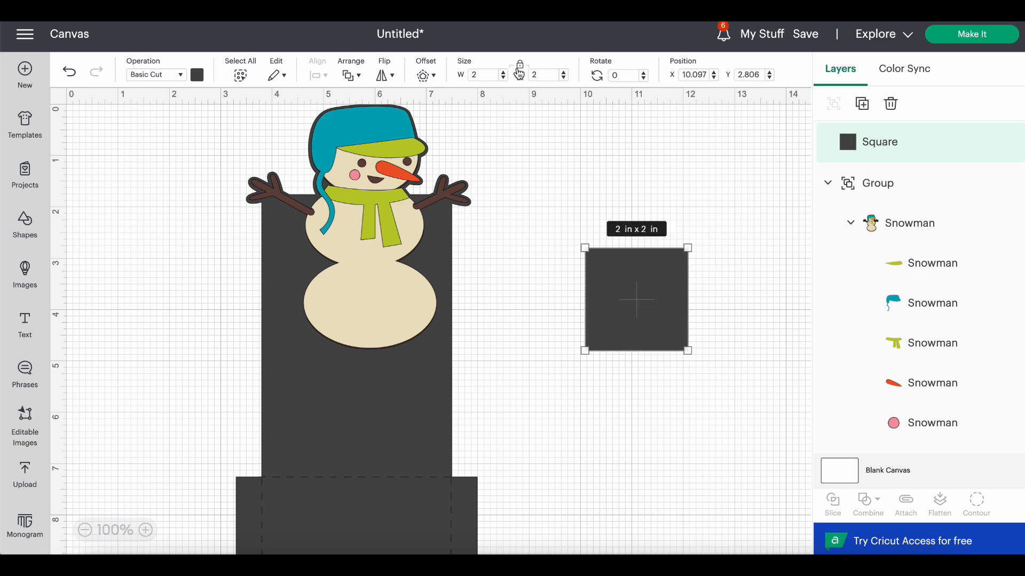
Unlock the square's proportions and resize it to 6 in wide by 3 in high.
{"action": "left_click", "coordinate": [521, 68]}
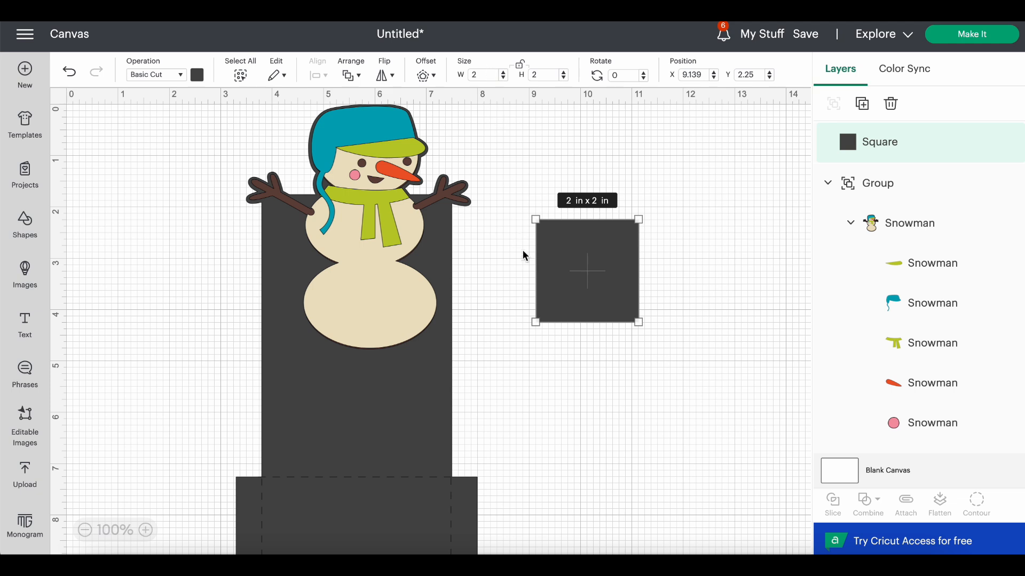
{"action": "left_click", "coordinate": [667, 274]}
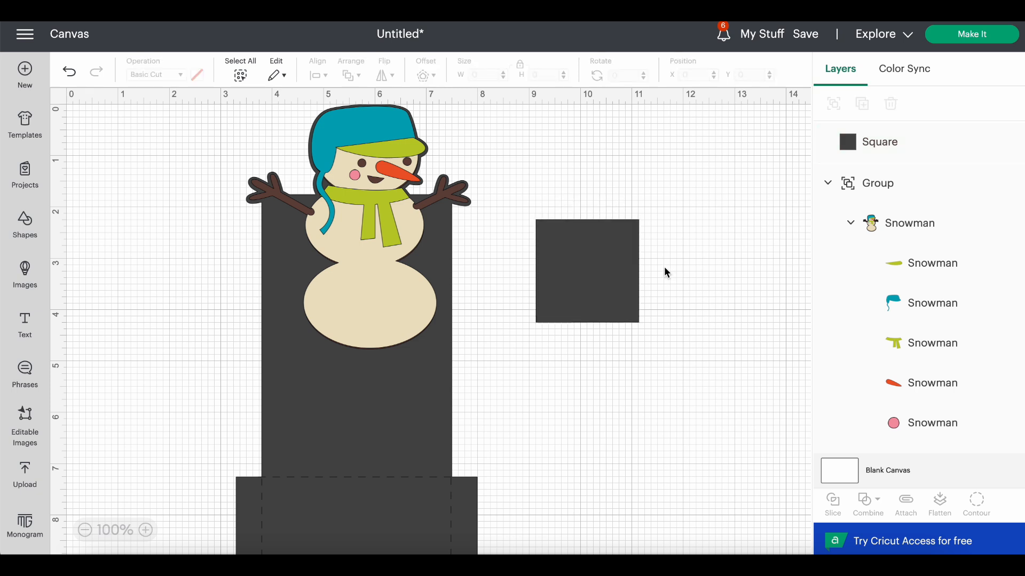
{"action": "left_click", "coordinate": [614, 265]}
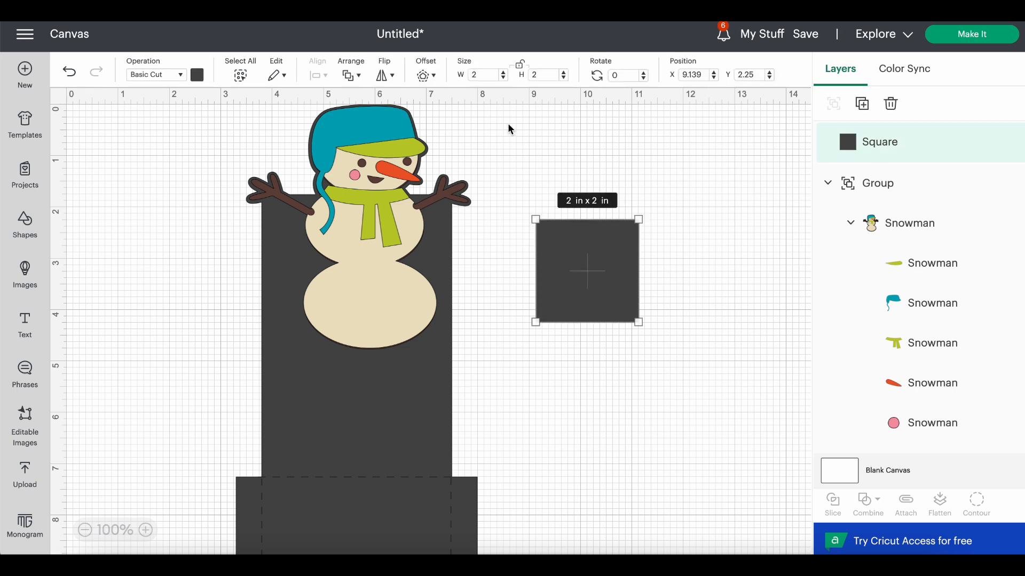
{"action": "left_click", "coordinate": [490, 72]}
{"action": "key", "text": "Return"}
{"action": "left_click", "coordinate": [546, 75]}
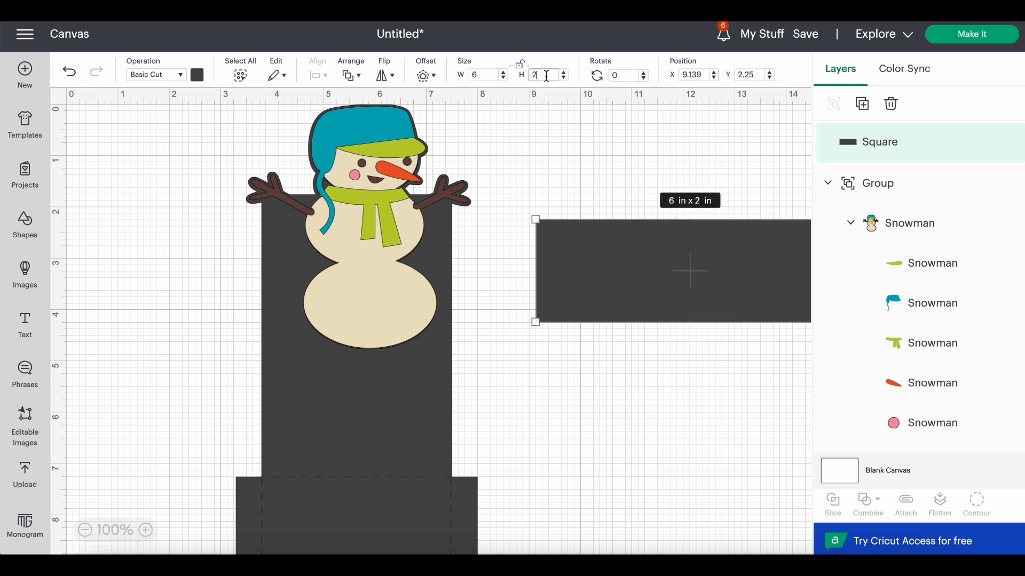
{"action": "key", "text": "BackSpace"}
{"action": "key", "text": "Return"}
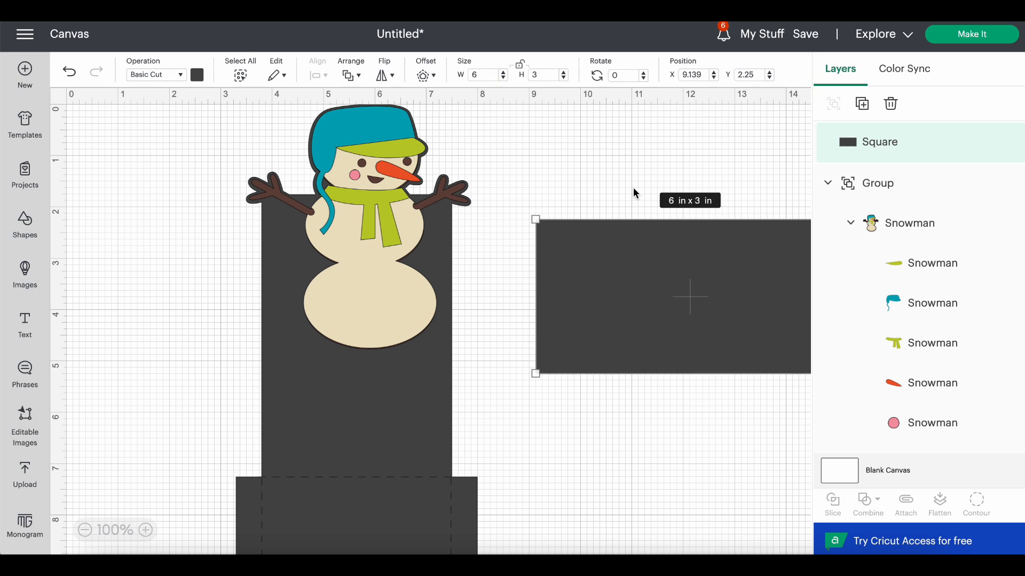
Move the snowman group aside and place the 6 x 3 in rectangle at the canvas origin.
{"action": "left_click_drag", "start_coordinate": [375, 390], "coordinate": [683, 400]}
{"action": "left_click", "coordinate": [583, 275]}
{"action": "left_click_drag", "start_coordinate": [584, 274], "coordinate": [156, 142]}
{"action": "left_click", "coordinate": [302, 336]}
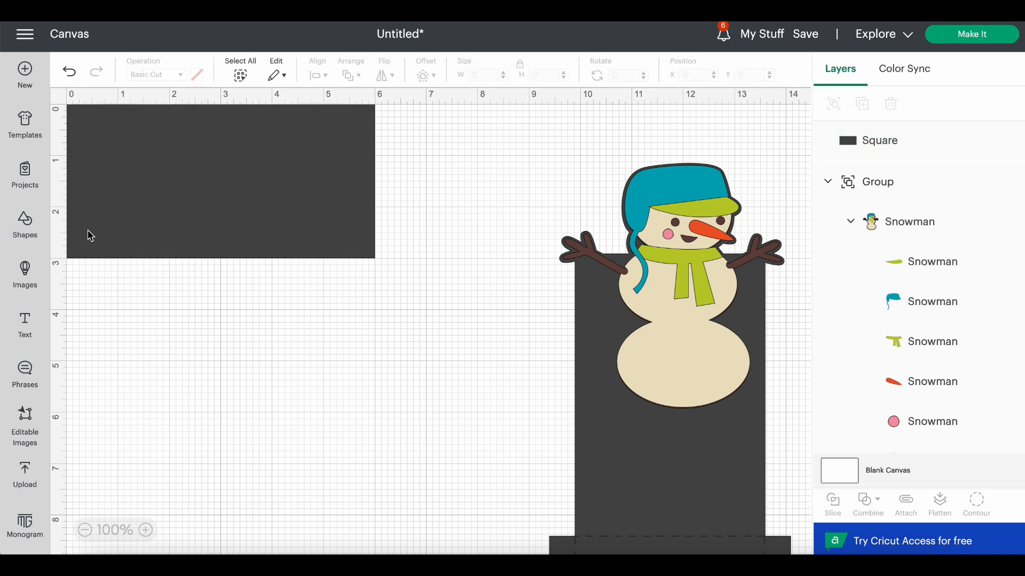
Add a second square below the rectangle and set its height to 0.5 in.
{"action": "left_click", "coordinate": [34, 236]}
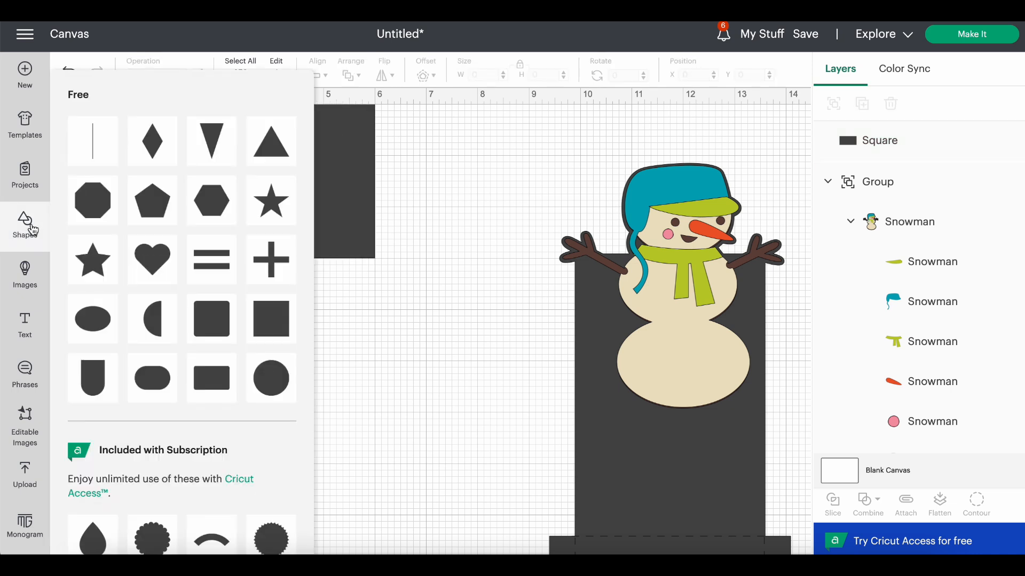
{"action": "left_click", "coordinate": [268, 320]}
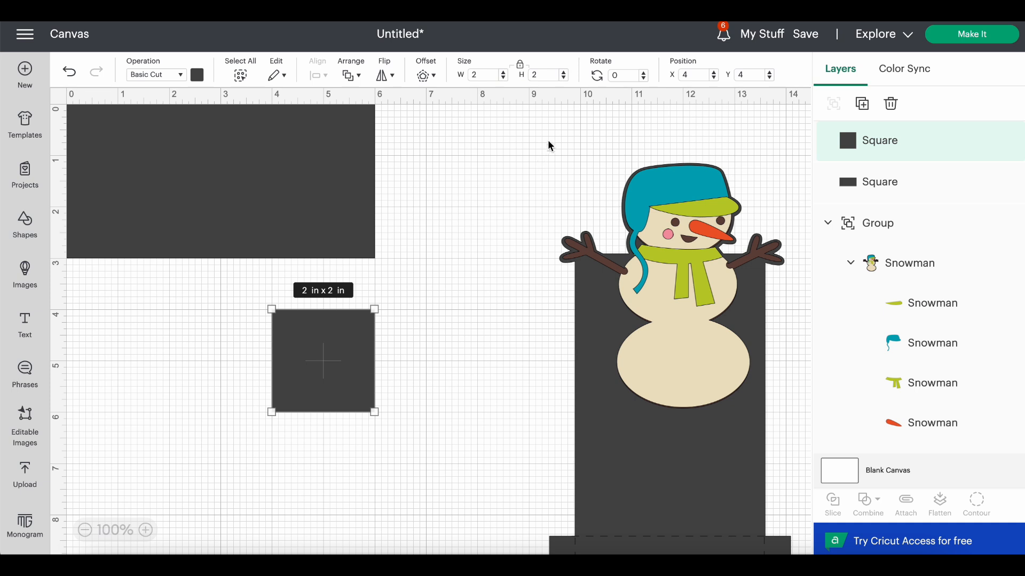
{"action": "left_click_drag", "start_coordinate": [483, 75], "coordinate": [462, 75]}
{"action": "key", "text": "Return"}
{"action": "left_click", "coordinate": [542, 77]}
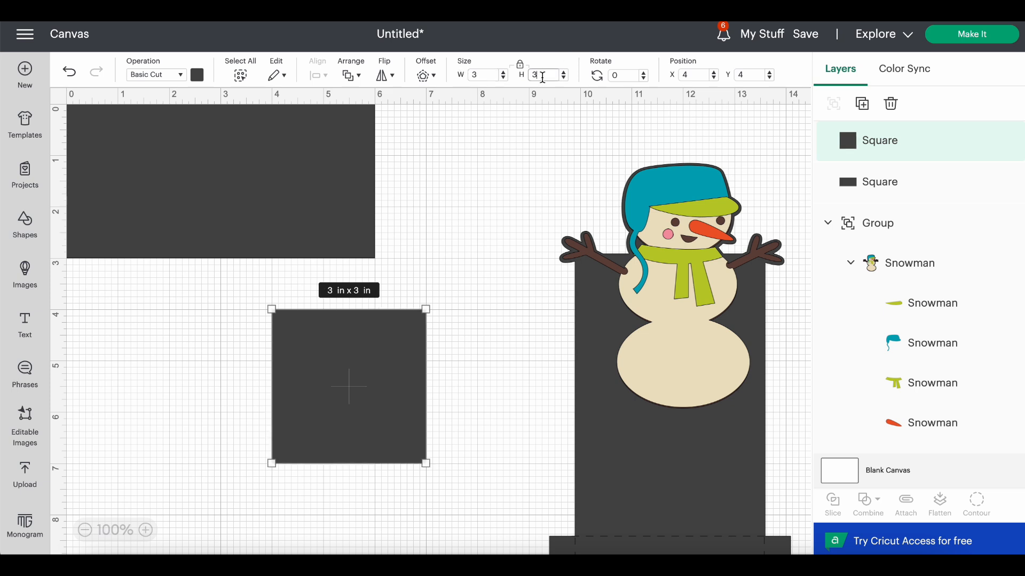
{"action": "key", "text": "BackSpace"}
{"action": "type", "text": ".5"}
{"action": "key", "text": "Return"}
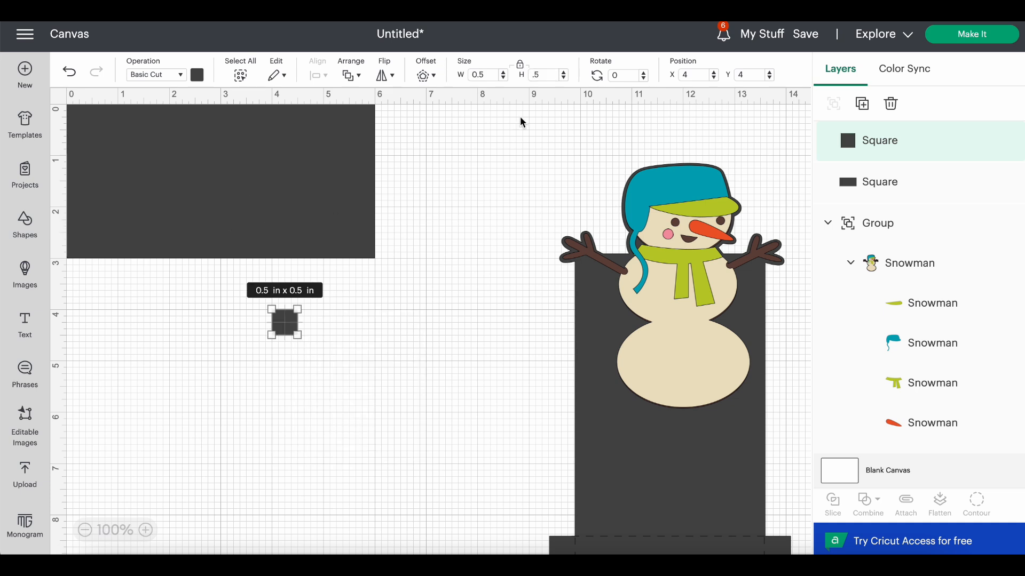
Unlock the small square's proportions and set its width to 3 in.
{"action": "left_click", "coordinate": [519, 64]}
{"action": "left_click", "coordinate": [489, 74]}
{"action": "key", "text": "BackSpace"}
{"action": "key", "text": "BackSpace"}
{"action": "key", "text": "BackSpace"}
{"action": "type", "text": "3"}
{"action": "key", "text": "Return"}
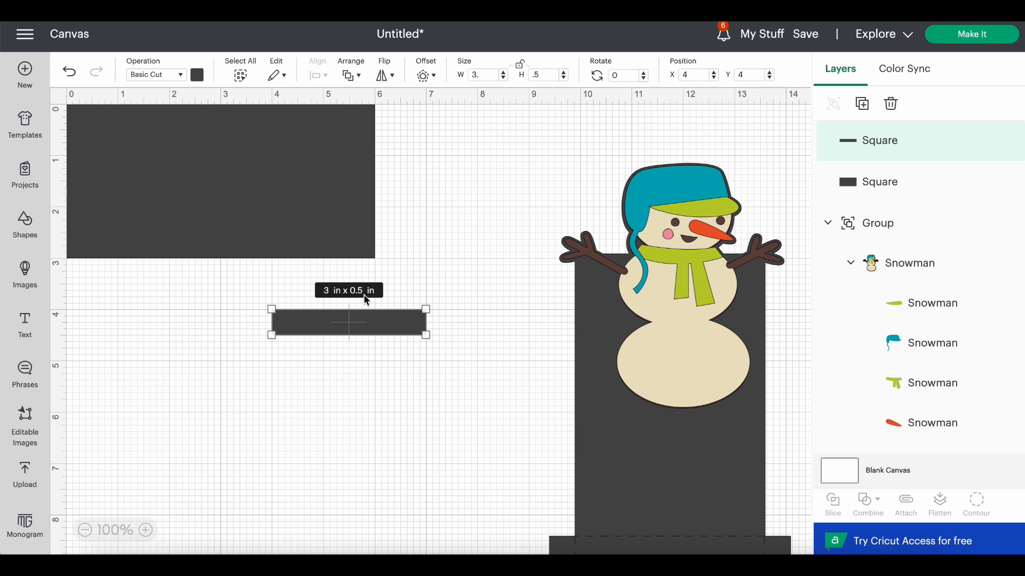
Place the 3 x 0.5 in strip along the rectangle's lower edge and set its X position to 1.5.
{"action": "left_click_drag", "start_coordinate": [359, 320], "coordinate": [220, 270]}
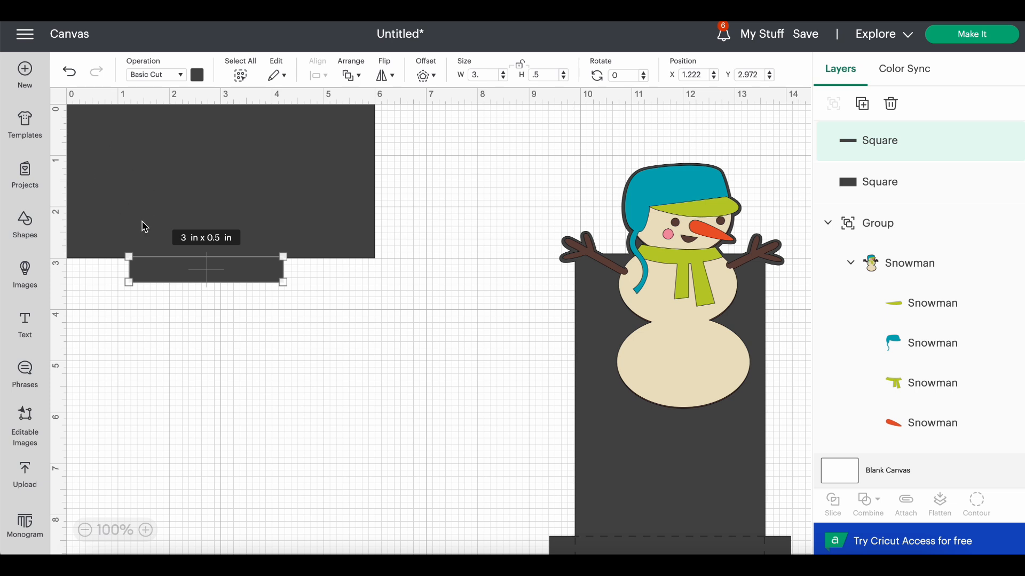
{"action": "left_click_drag", "start_coordinate": [704, 74], "coordinate": [689, 74]}
{"action": "type", "text": "5"}
{"action": "key", "text": "Return"}
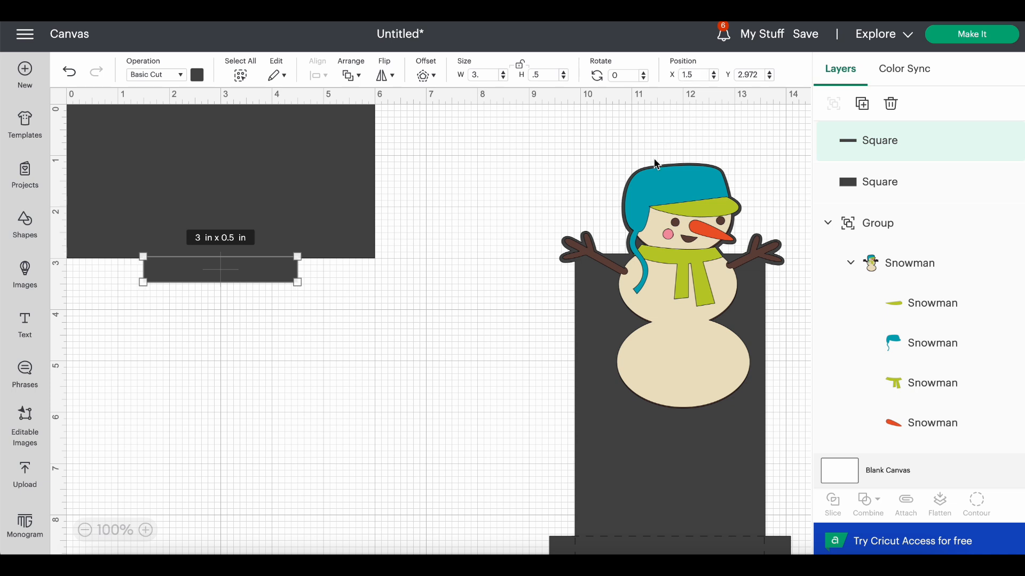
Nudge the strip vertically to Y 2.982 so it slightly overlaps the rectangle's lower edge.
{"action": "left_click", "coordinate": [307, 322]}
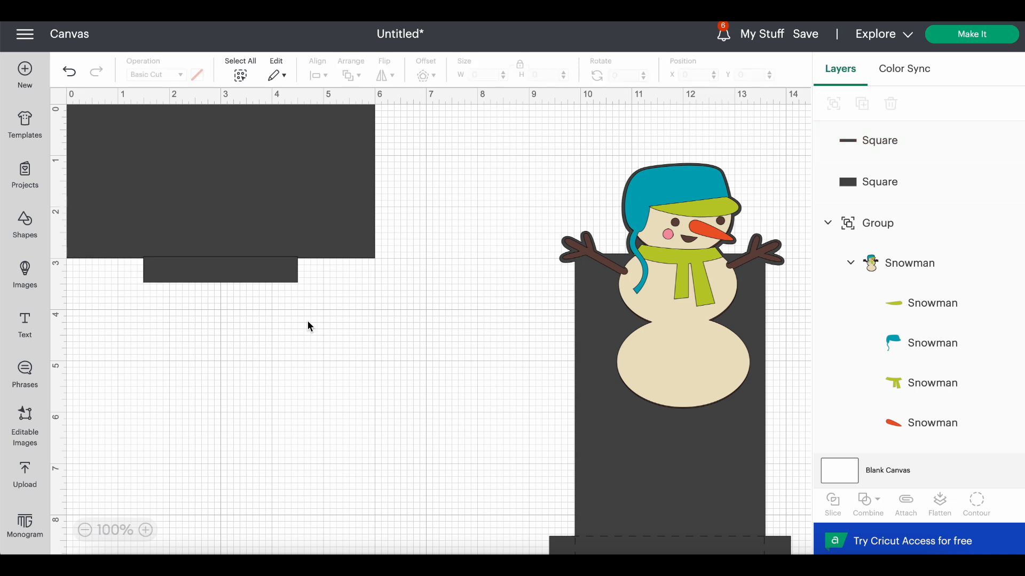
{"action": "left_click", "coordinate": [238, 274]}
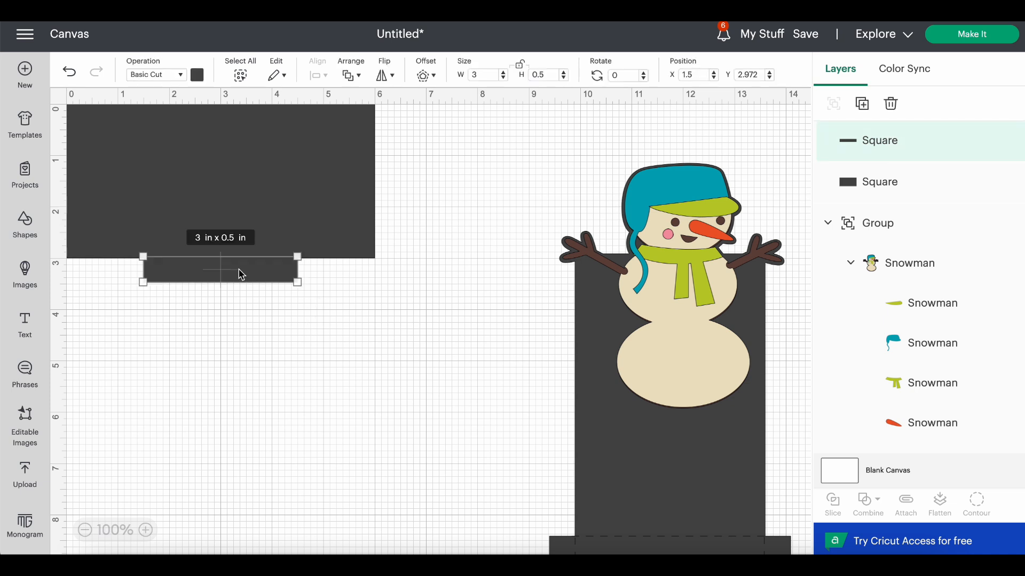
{"action": "left_click", "coordinate": [769, 79]}
{"action": "left_click", "coordinate": [769, 78]}
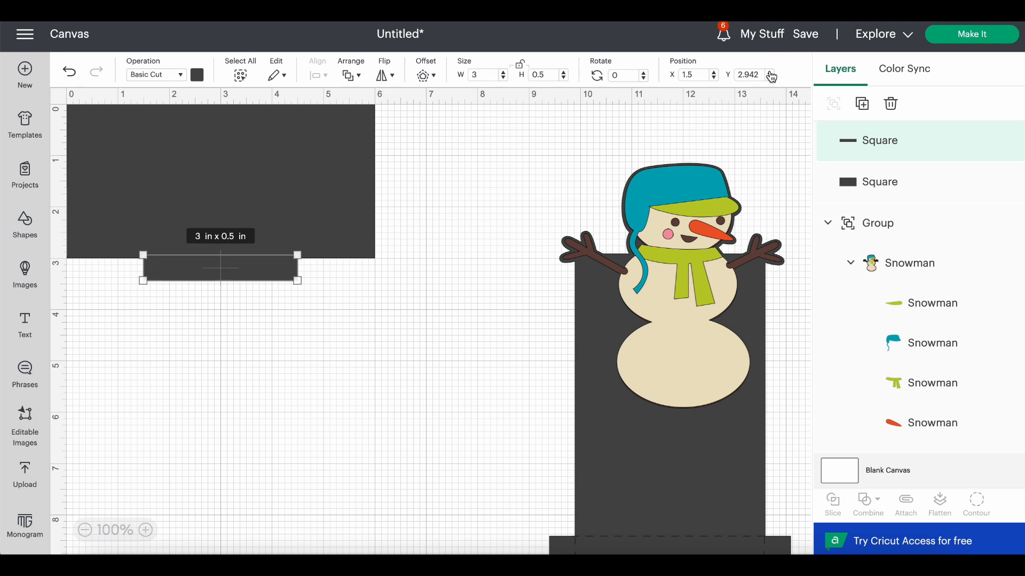
{"action": "left_click", "coordinate": [770, 73]}
{"action": "left_click", "coordinate": [770, 73]}
{"action": "left_click", "coordinate": [770, 73]}
{"action": "left_click", "coordinate": [770, 73]}
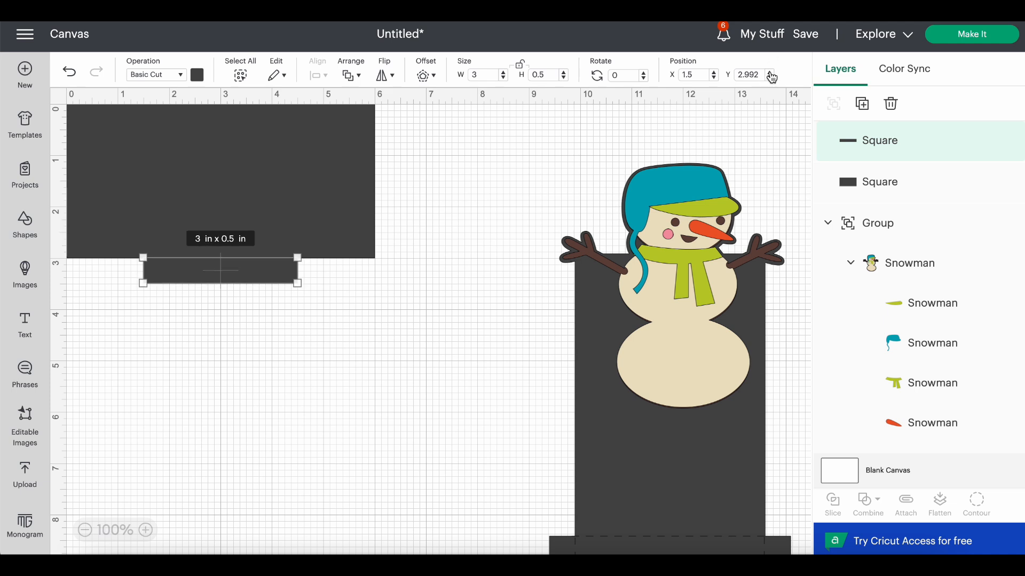
{"action": "left_click", "coordinate": [425, 318]}
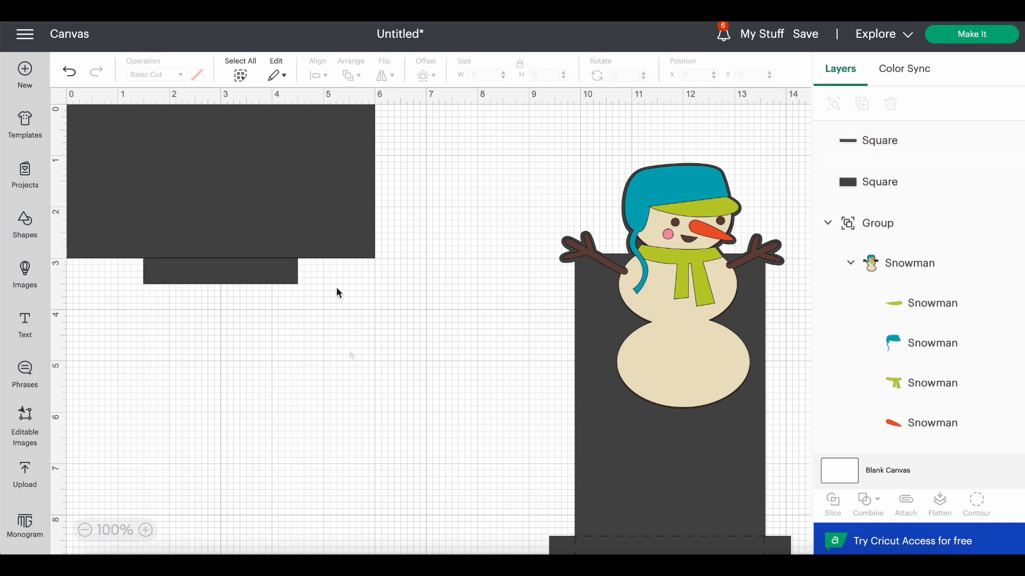
{"action": "left_click_drag", "start_coordinate": [338, 288], "coordinate": [189, 211]}
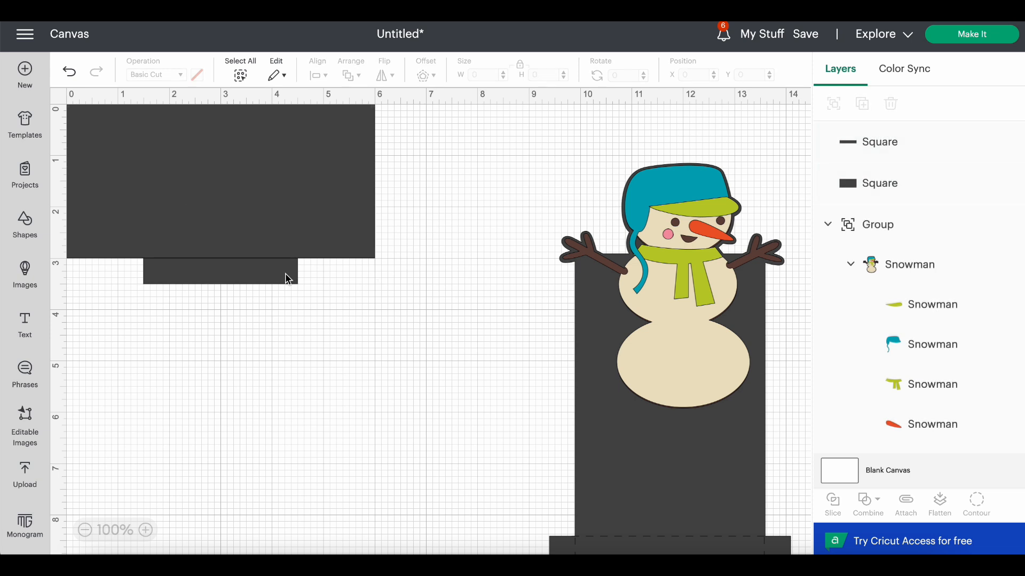
{"action": "left_click", "coordinate": [268, 267]}
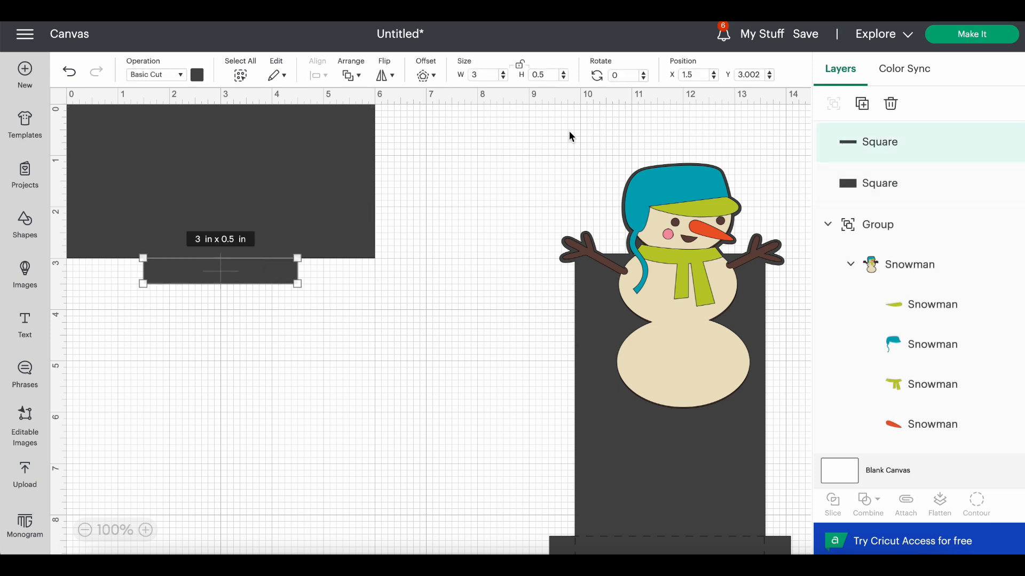
{"action": "left_click", "coordinate": [770, 80]}
{"action": "left_click", "coordinate": [771, 79]}
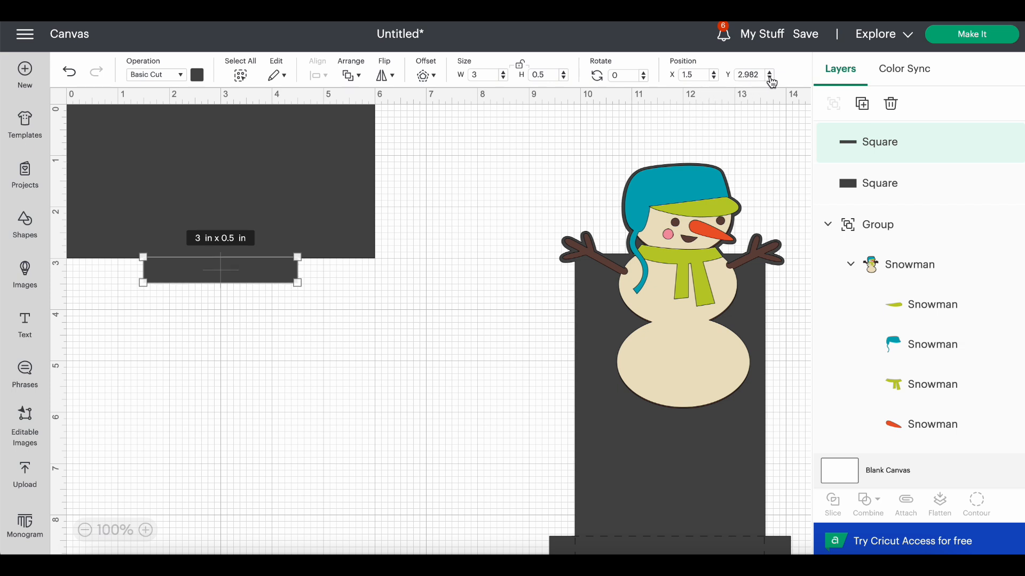
Select the rectangle and the strip together and combine them with Unite.
{"action": "left_click", "coordinate": [387, 294]}
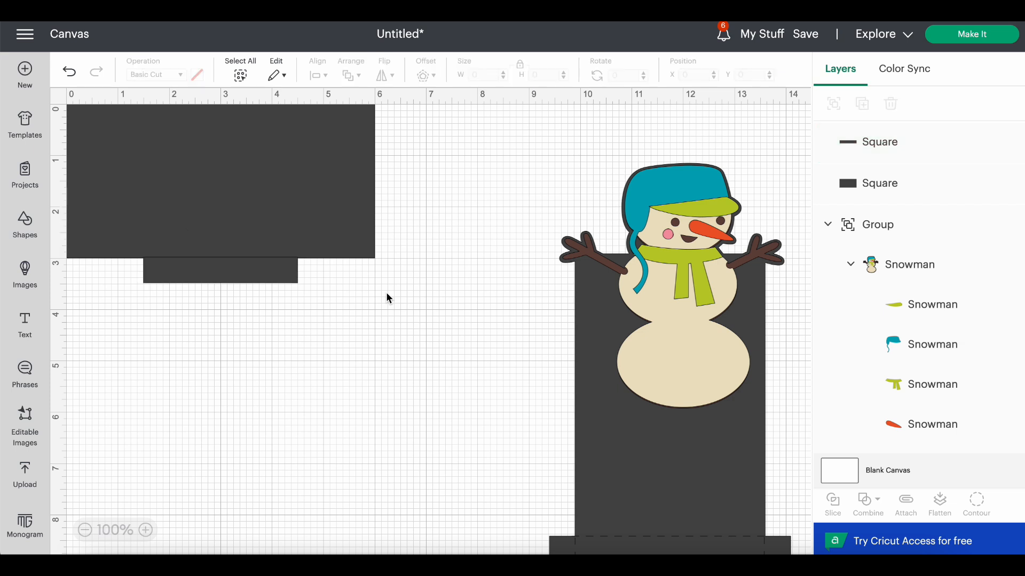
{"action": "left_click_drag", "start_coordinate": [375, 299], "coordinate": [210, 142]}
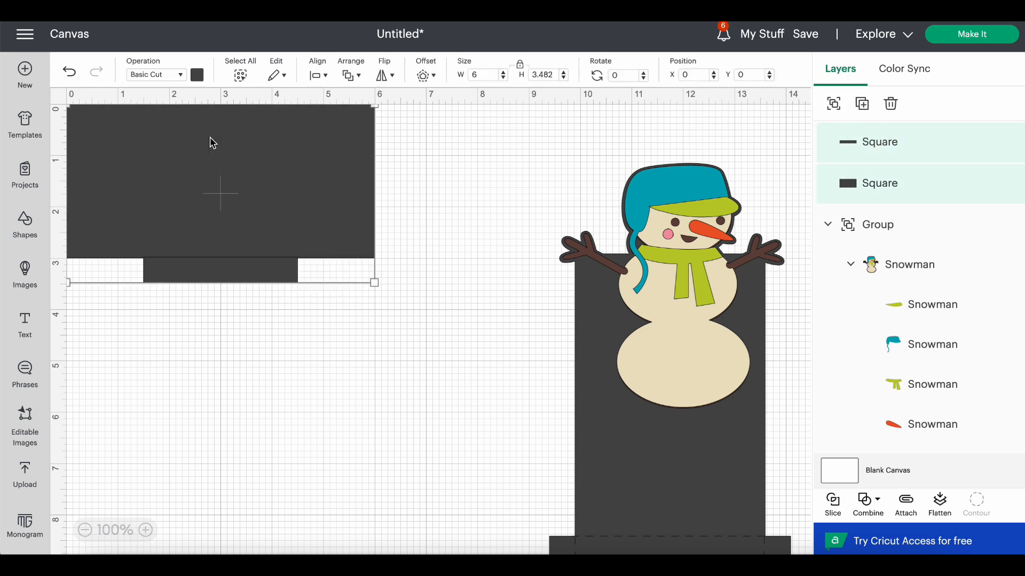
{"action": "left_click", "coordinate": [867, 504]}
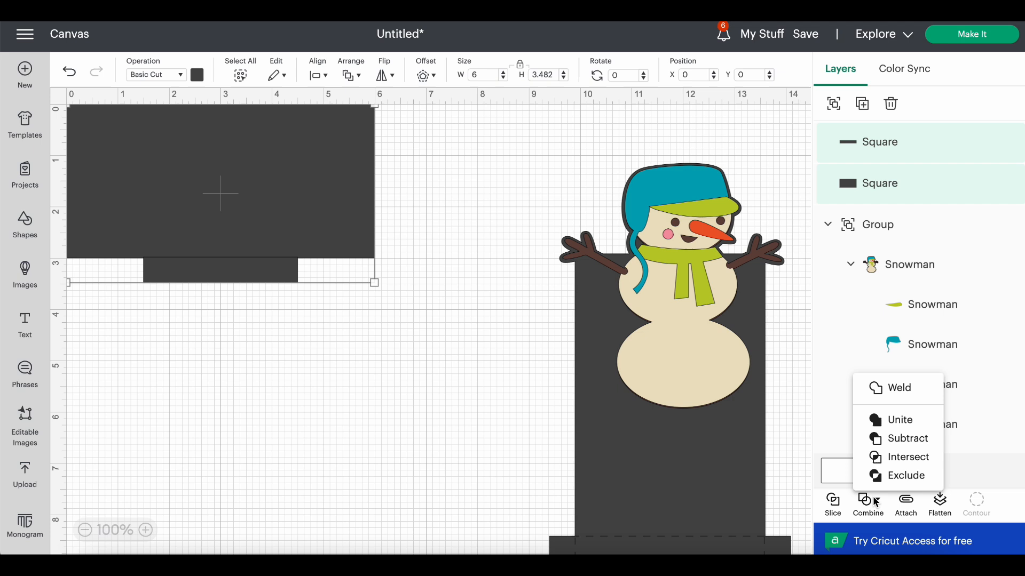
{"action": "left_click", "coordinate": [899, 421]}
{"action": "left_click", "coordinate": [344, 369]}
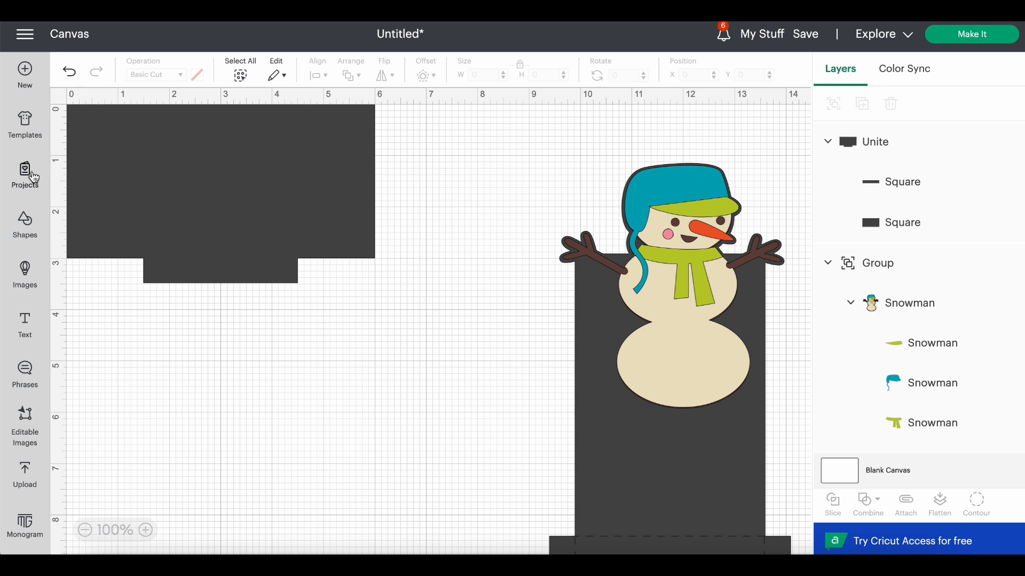
Add a score line below the united panel and set its height to 3 in.
{"action": "left_click", "coordinate": [25, 228]}
{"action": "left_click", "coordinate": [96, 140]}
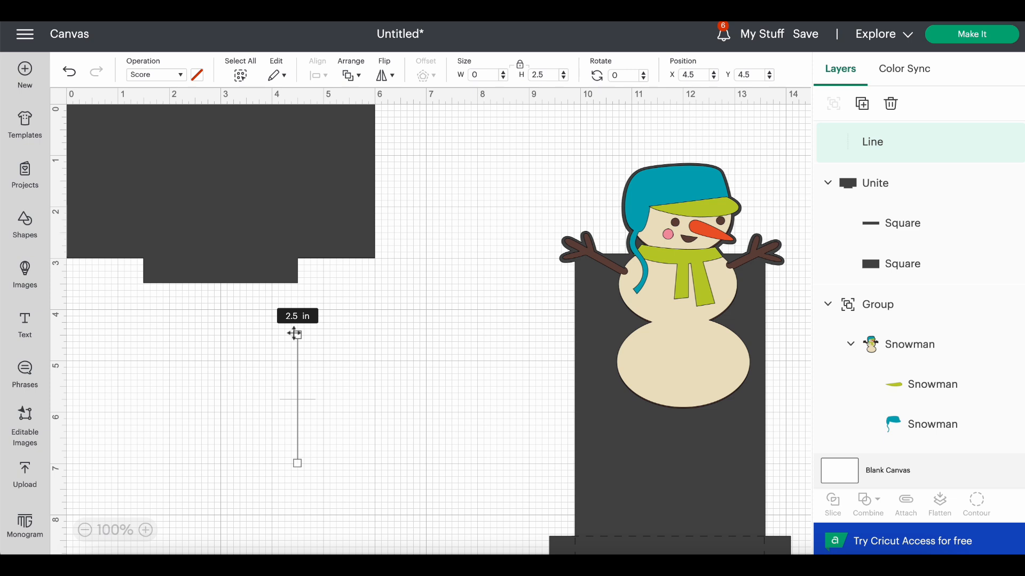
{"action": "left_click", "coordinate": [544, 74]}
{"action": "type", "text": "3."}
{"action": "key", "text": "Return"}
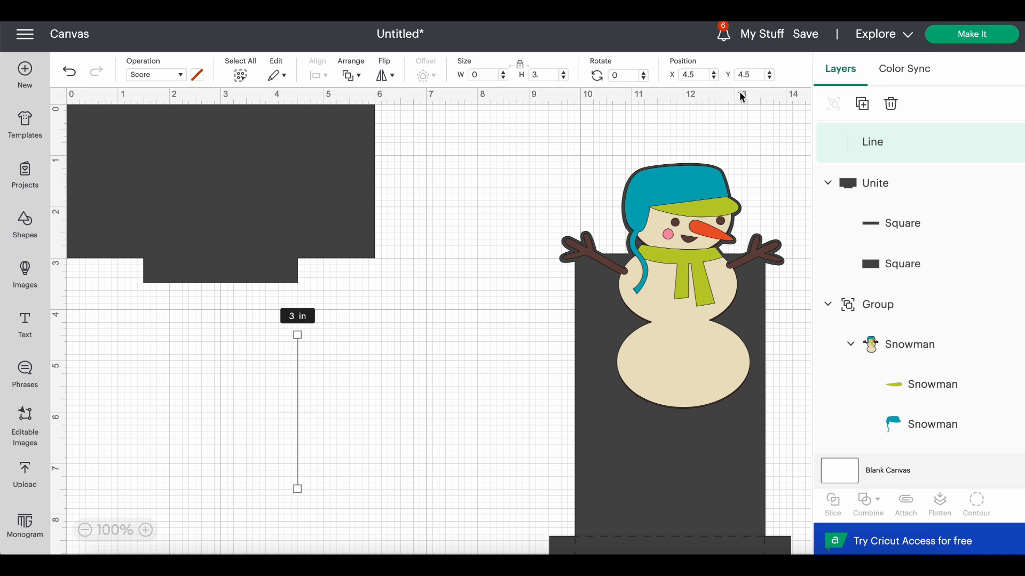
Duplicate the 3 in score line five times.
{"action": "left_click", "coordinate": [862, 104]}
{"action": "left_click", "coordinate": [862, 104]}
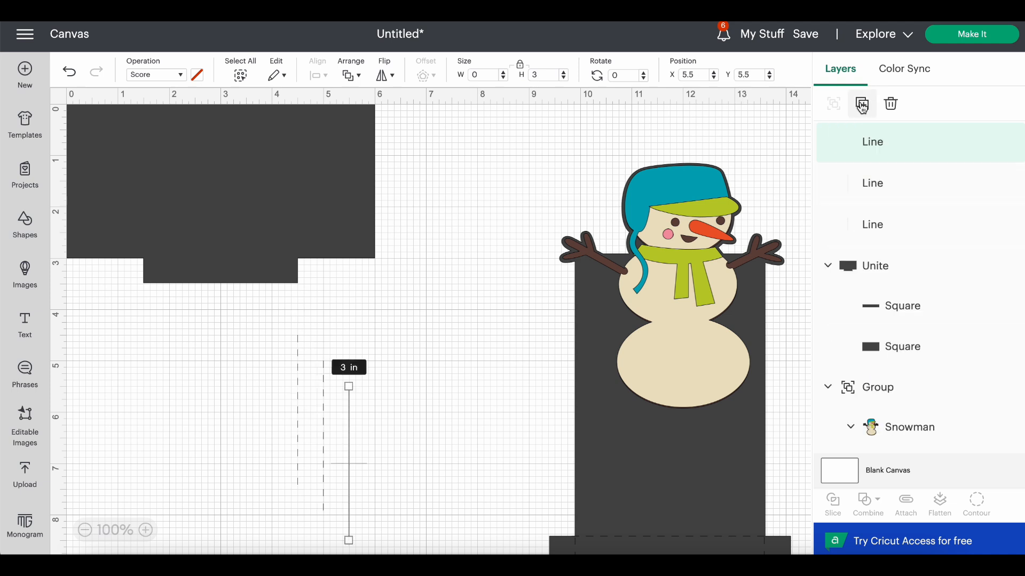
{"action": "left_click", "coordinate": [862, 104]}
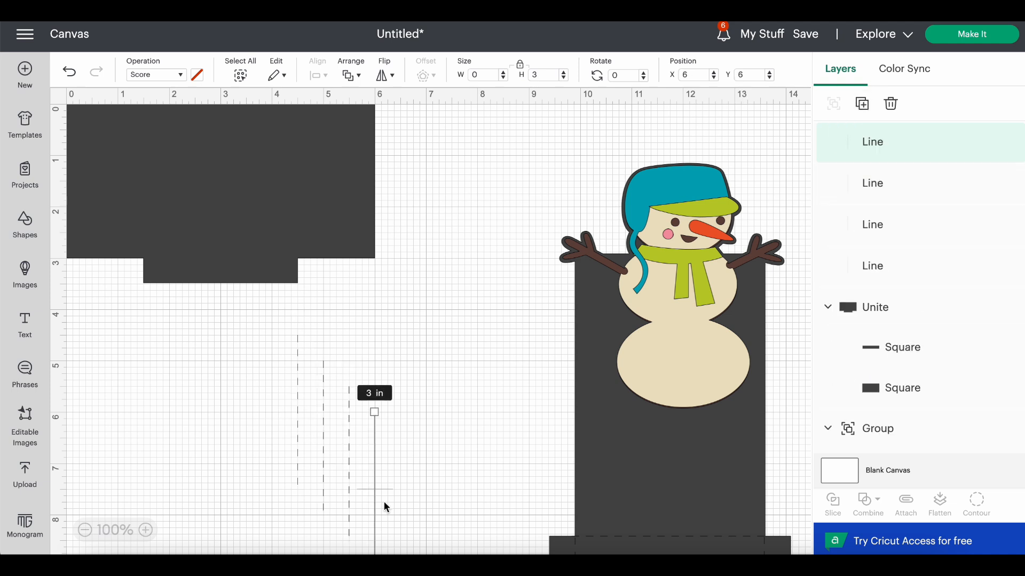
{"action": "left_click", "coordinate": [862, 104]}
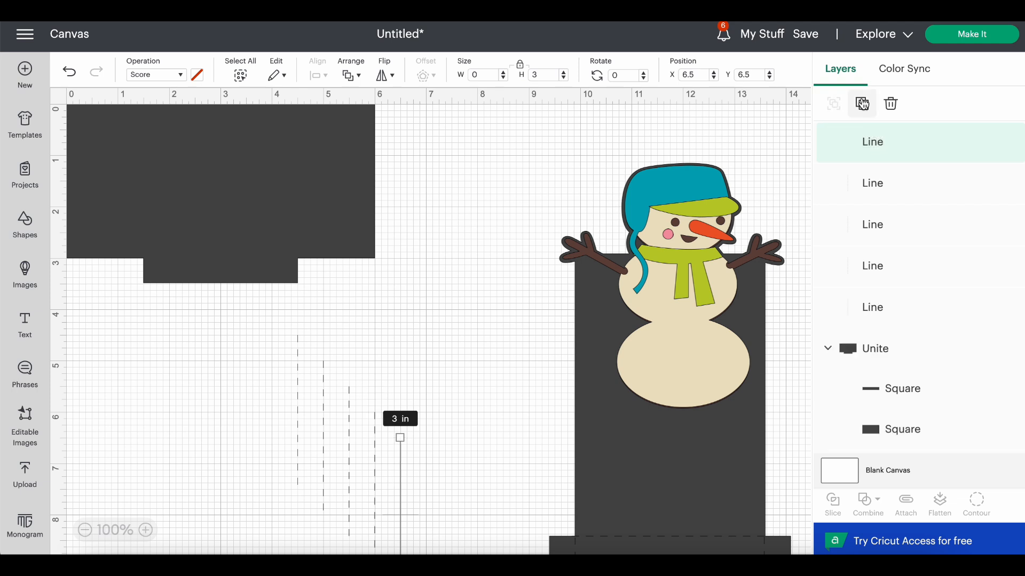
{"action": "left_click", "coordinate": [862, 104]}
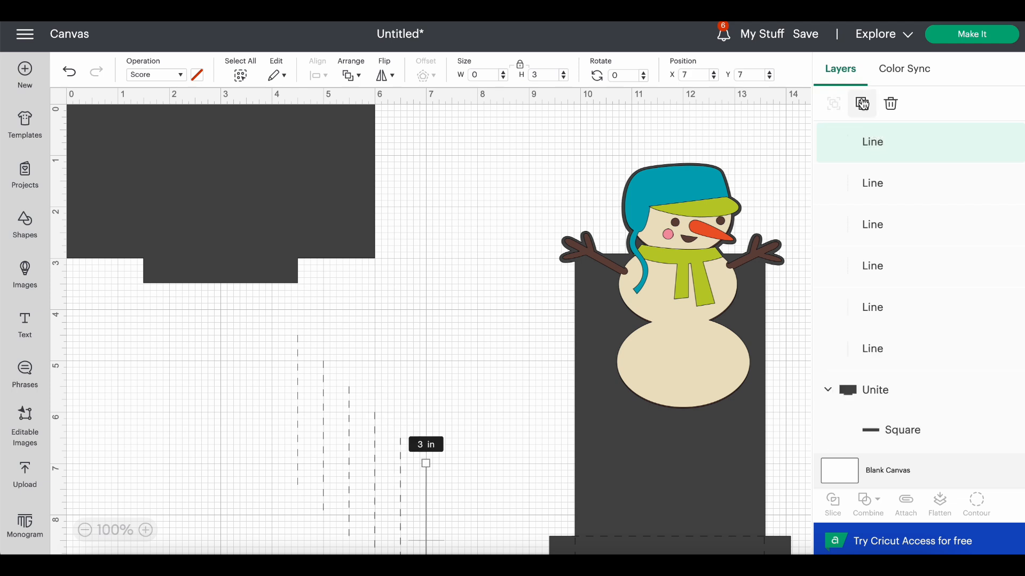
Position the first 3 in score line on the panel at X 0.5, Y 0.
{"action": "left_click", "coordinate": [298, 352]}
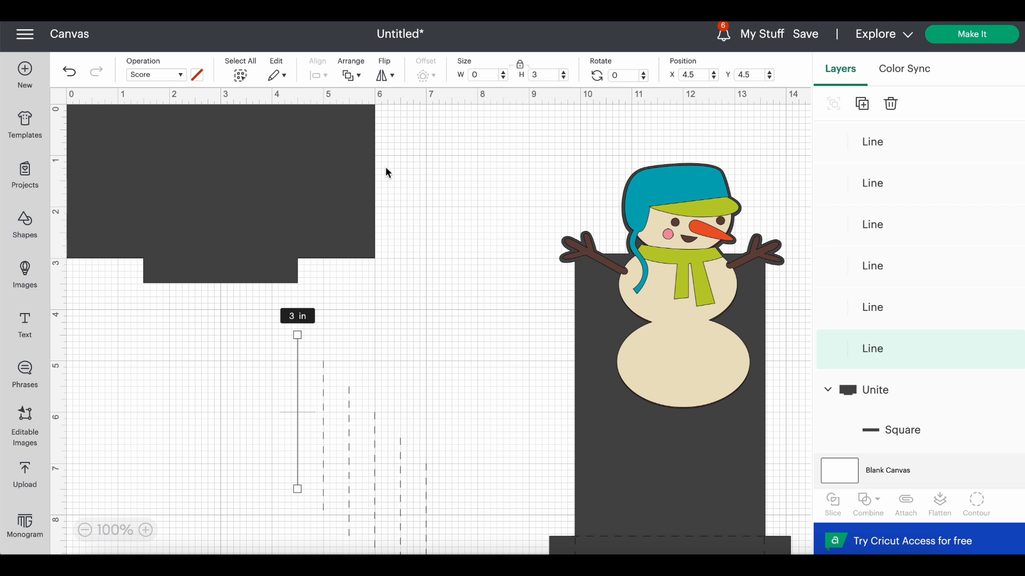
{"action": "double_click", "coordinate": [702, 75]}
{"action": "type", "text": "0"}
{"action": "key", "text": "Return"}
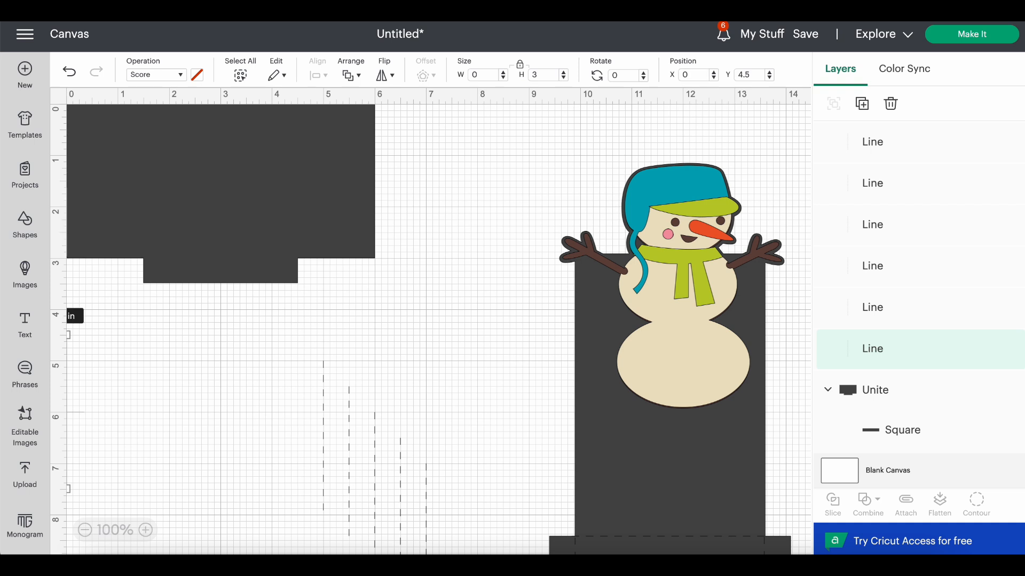
{"action": "double_click", "coordinate": [685, 74]}
{"action": "type", "text": ".5"}
{"action": "key", "text": "Return"}
{"action": "double_click", "coordinate": [758, 75]}
{"action": "type", "text": "0"}
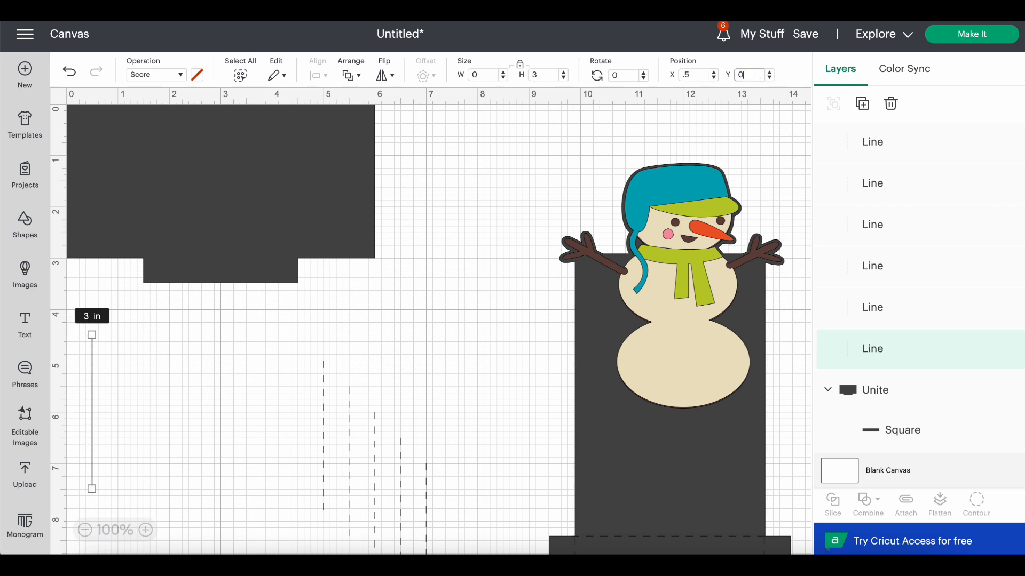
{"action": "key", "text": "Return"}
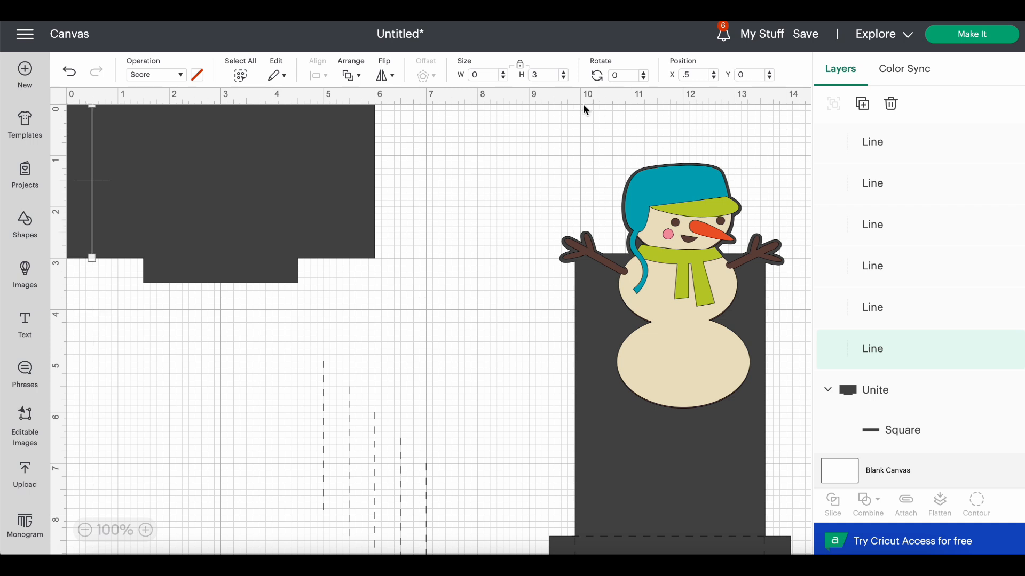
Place the second score line on the panel at X 1, Y 0.
{"action": "left_click", "coordinate": [324, 395]}
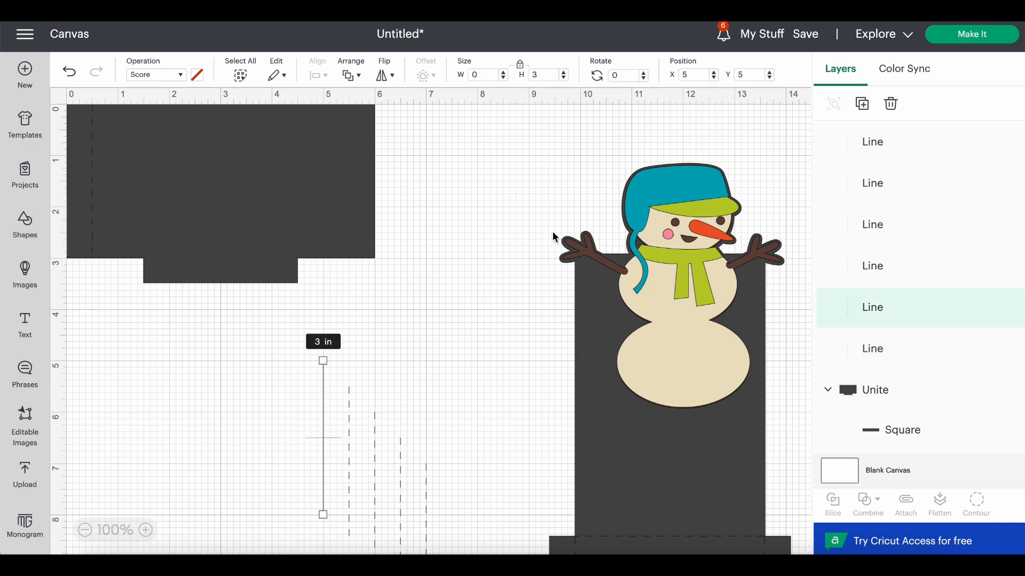
{"action": "double_click", "coordinate": [697, 75]}
{"action": "key", "text": "Return"}
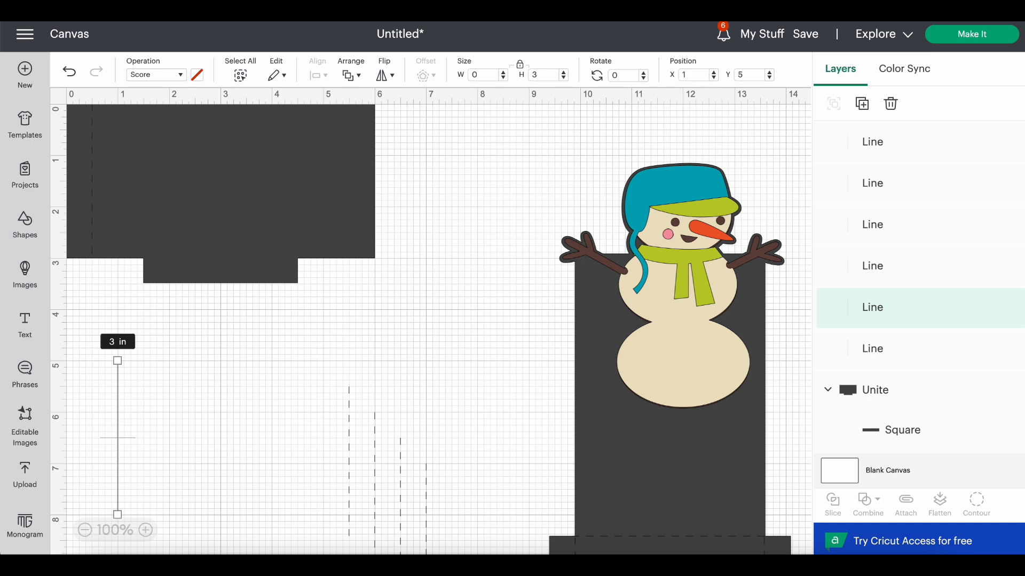
{"action": "left_click", "coordinate": [752, 73]}
{"action": "type", "text": "0"}
{"action": "key", "text": "Return"}
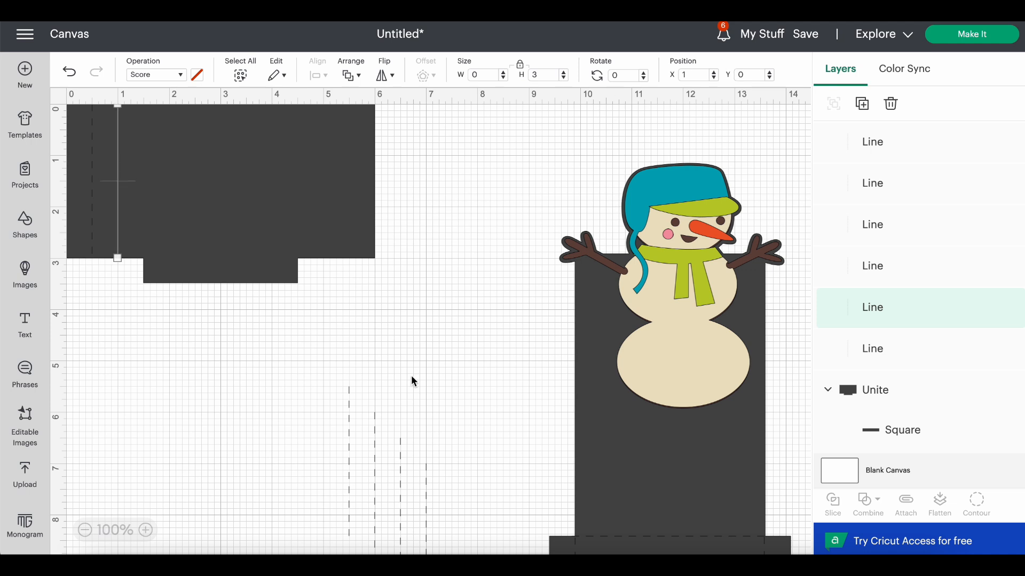
Place the third score line at X 1.5, Y 0, level with the tab's left end.
{"action": "left_click", "coordinate": [349, 407]}
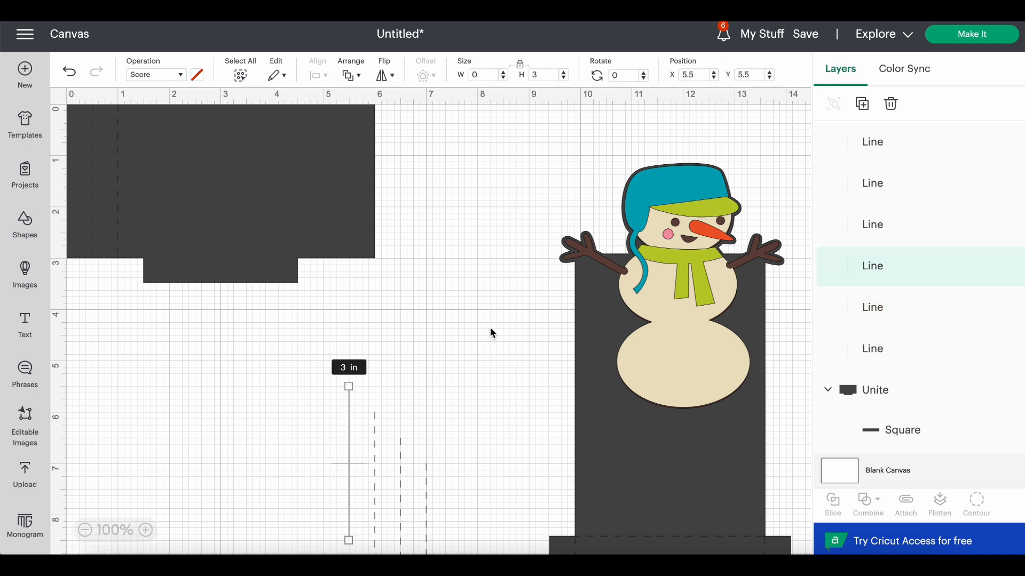
{"action": "left_click", "coordinate": [694, 75]}
{"action": "type", "text": "1.5"}
{"action": "left_click", "coordinate": [754, 74]}
{"action": "key", "text": "Return"}
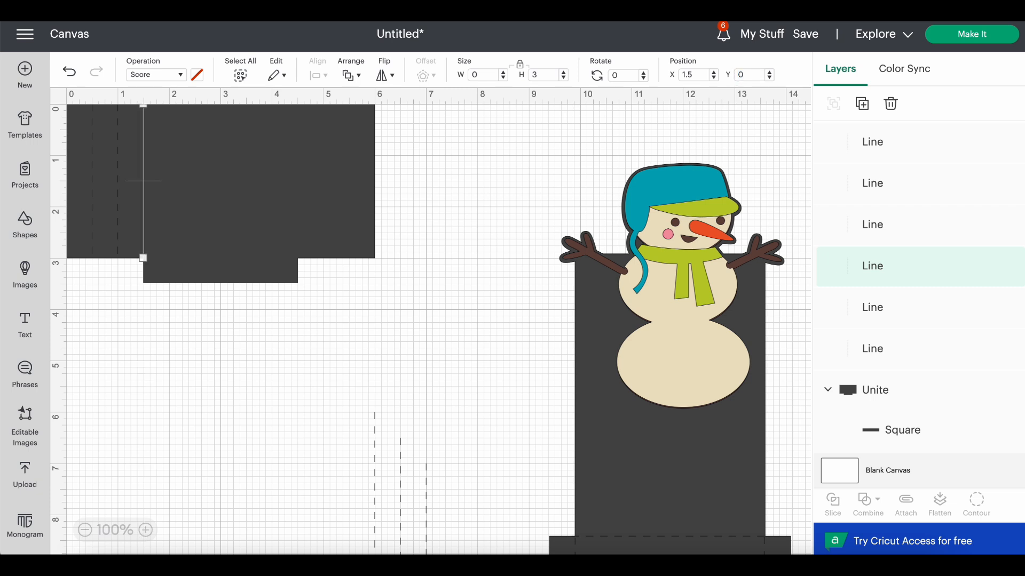
{"action": "left_click", "coordinate": [361, 345]}
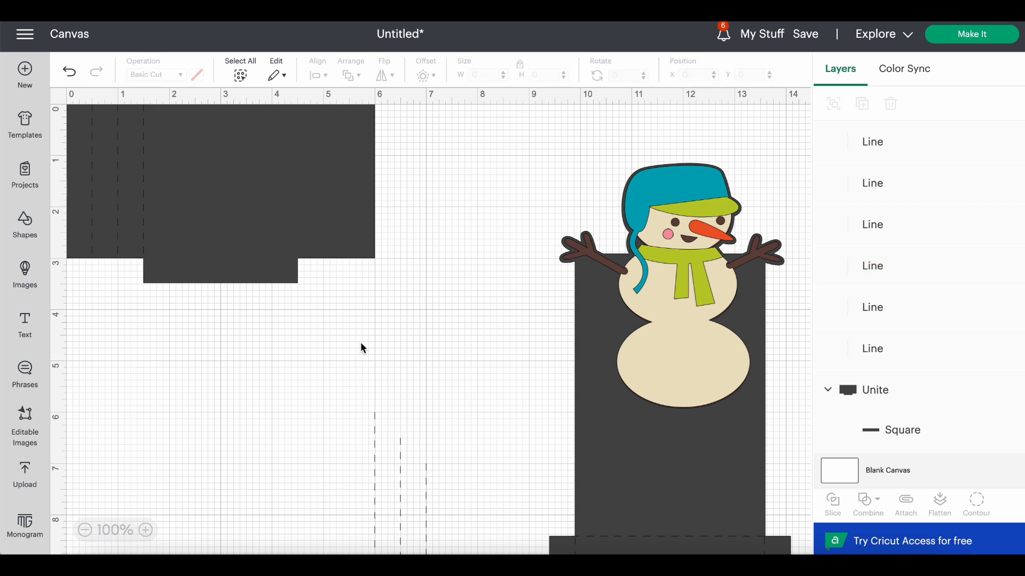
{"action": "left_click", "coordinate": [145, 202]}
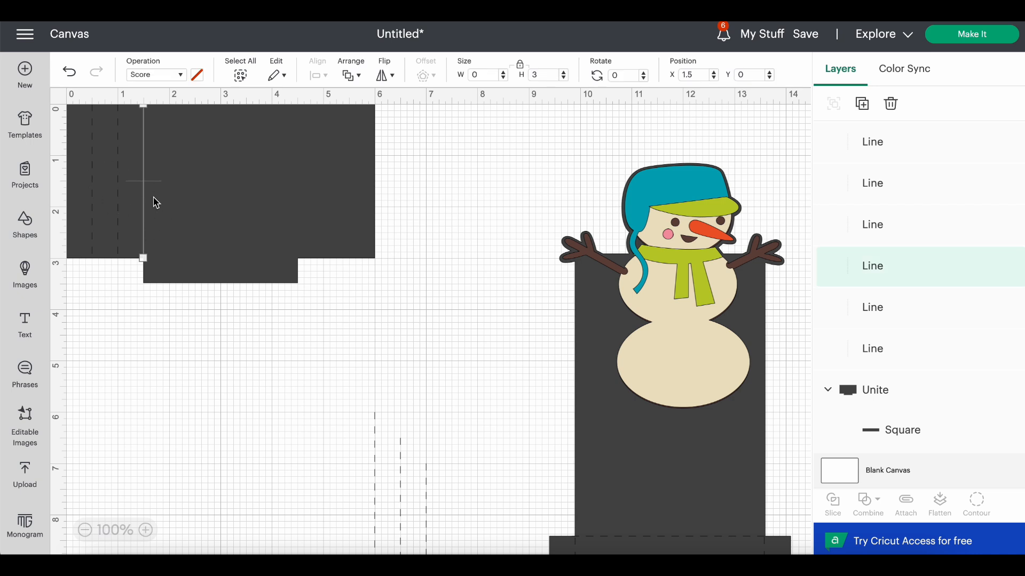
Place the fourth score line near the panel's right edge at X 5.5, Y 0.
{"action": "left_click", "coordinate": [375, 457]}
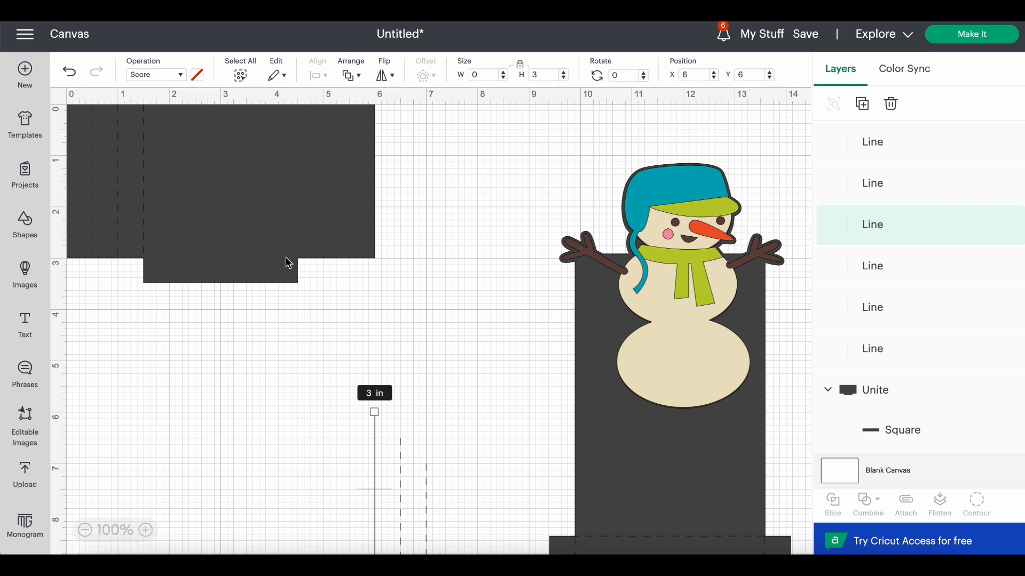
{"action": "left_click", "coordinate": [755, 75]}
{"action": "type", "text": "0"}
{"action": "key", "text": "Return"}
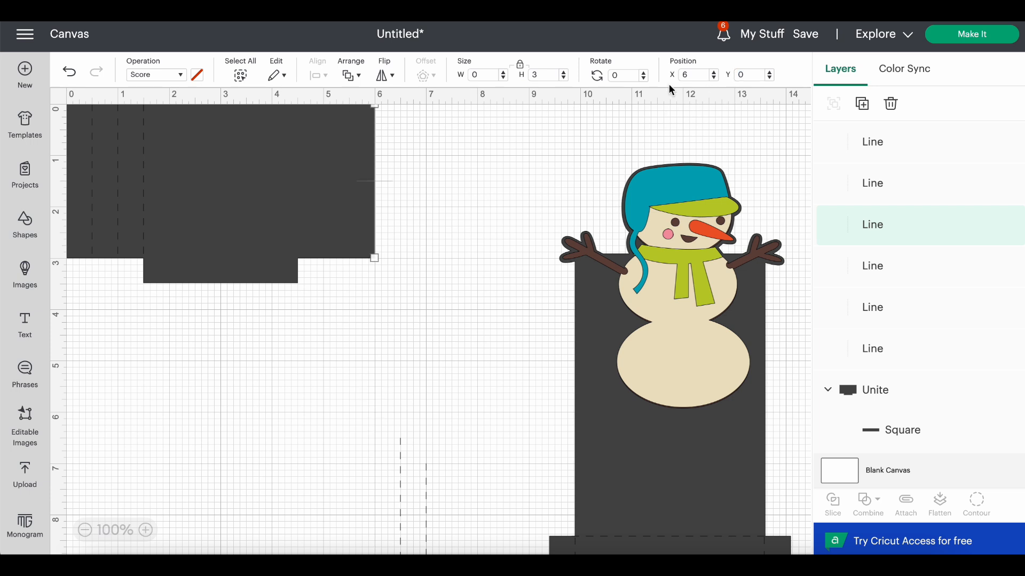
{"action": "double_click", "coordinate": [686, 75]}
{"action": "type", "text": "5.5"}
{"action": "key", "text": "Return"}
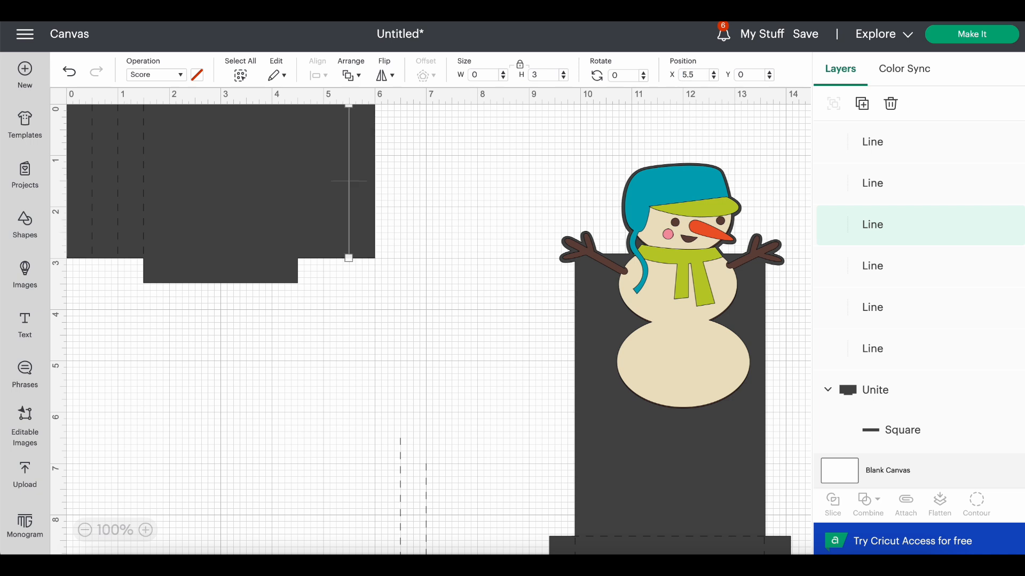
Place the two remaining score lines on the panel's right side at X 5 and X 4.5, both at Y 0.
{"action": "left_click", "coordinate": [401, 477]}
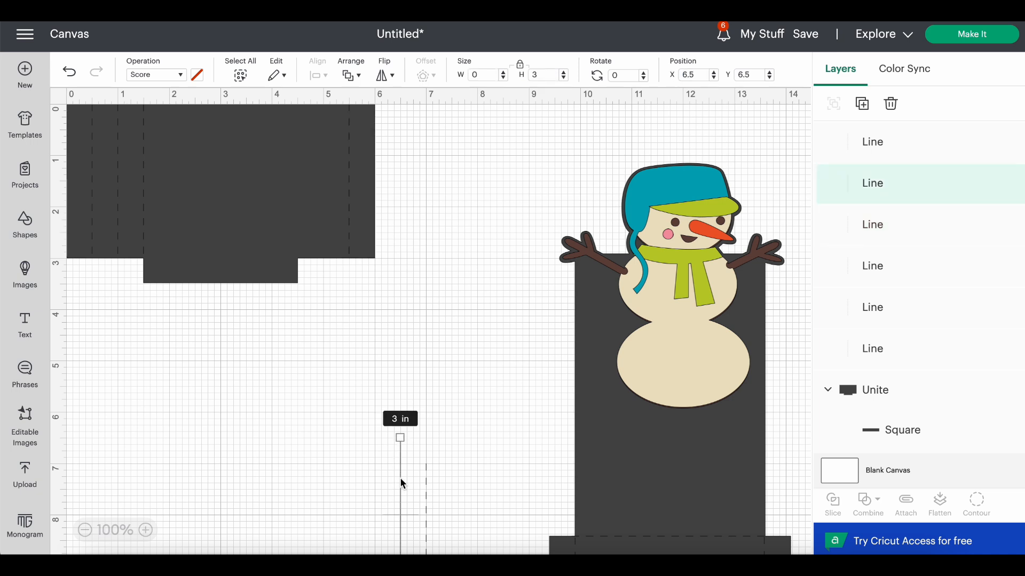
{"action": "left_click", "coordinate": [756, 77]}
{"action": "type", "text": "0"}
{"action": "key", "text": "Return"}
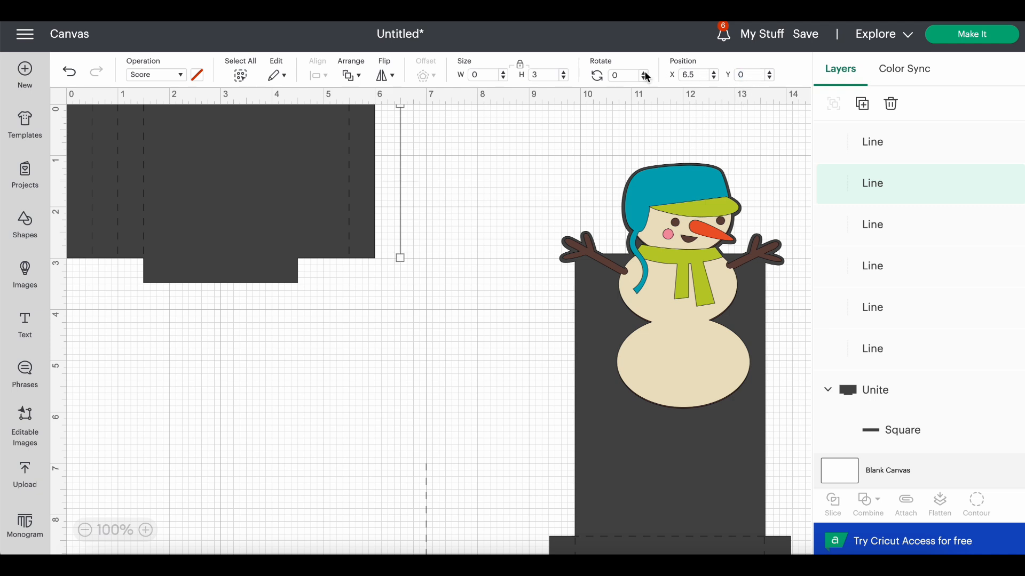
{"action": "left_click", "coordinate": [699, 71]}
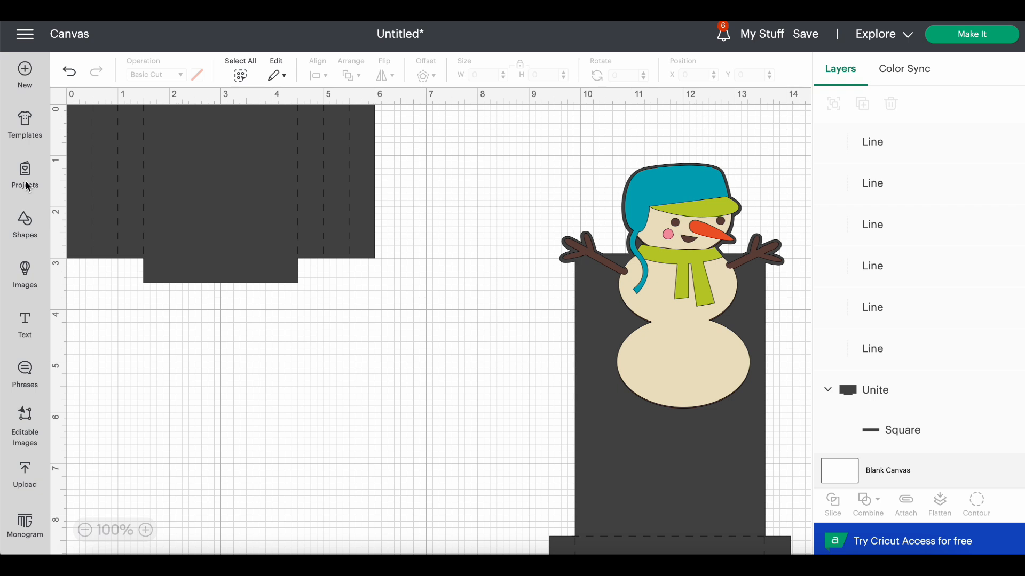
Duplicate a 3 in score line, rotated 90 degrees, and lay it along the joint between the panel and its lower tab.
{"action": "left_click", "coordinate": [349, 214]}
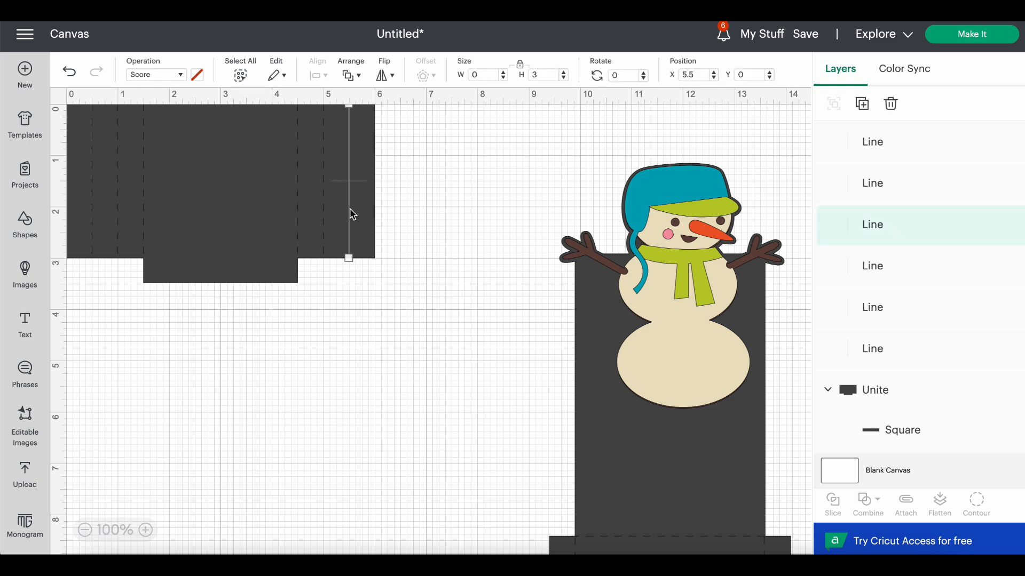
{"action": "left_click", "coordinate": [867, 105]}
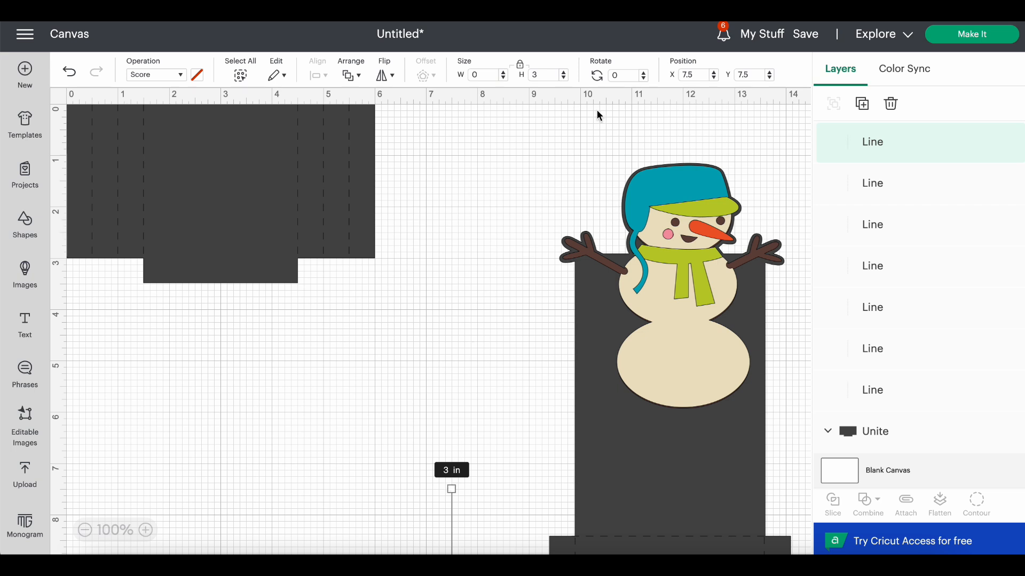
{"action": "left_click", "coordinate": [637, 75]}
{"action": "left_click_drag", "start_coordinate": [450, 511], "coordinate": [447, 350]}
{"action": "left_click", "coordinate": [628, 79]}
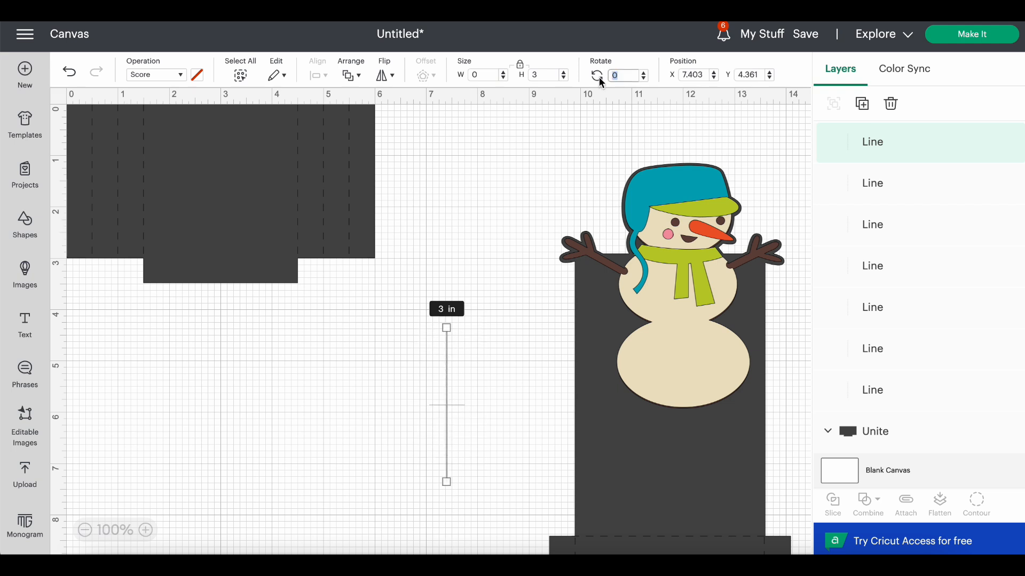
{"action": "type", "text": "90"}
{"action": "key", "text": "Return"}
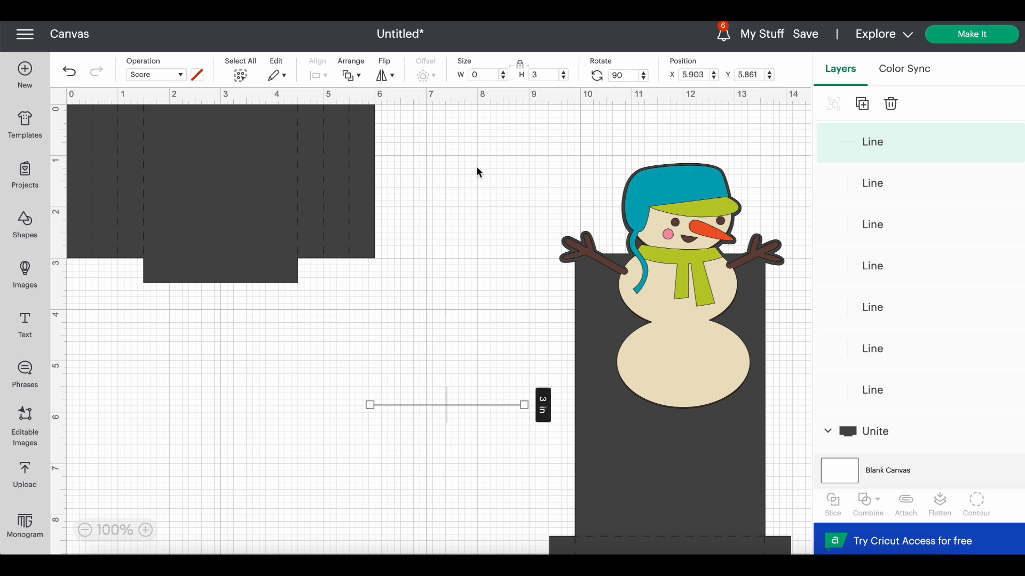
{"action": "left_click_drag", "start_coordinate": [463, 402], "coordinate": [233, 258]}
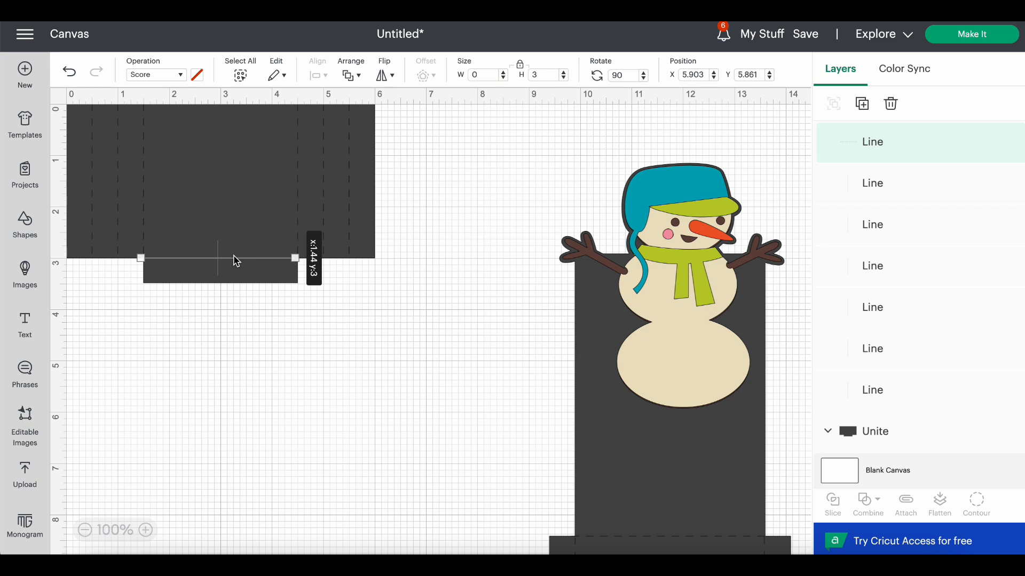
{"action": "left_click", "coordinate": [252, 353]}
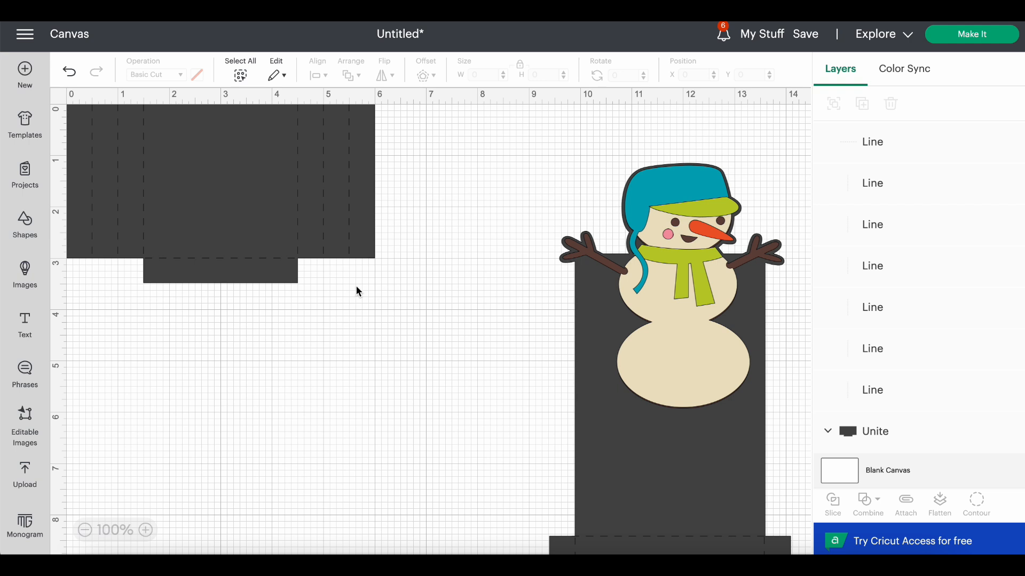
Recolor the united panel from dark gray to light periwinkle purple.
{"action": "left_click", "coordinate": [221, 165]}
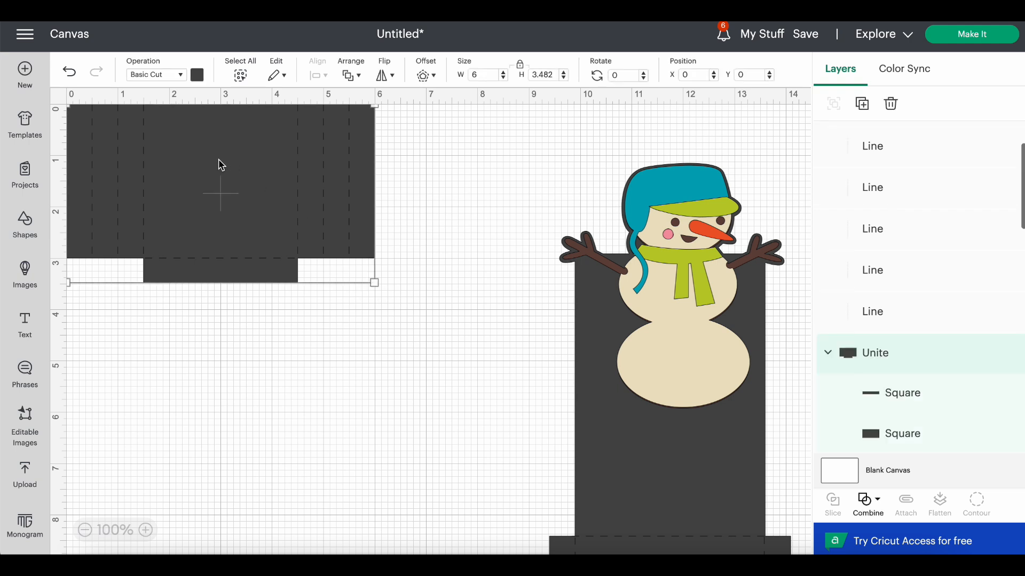
{"action": "left_click", "coordinate": [197, 76]}
{"action": "left_click", "coordinate": [253, 179]}
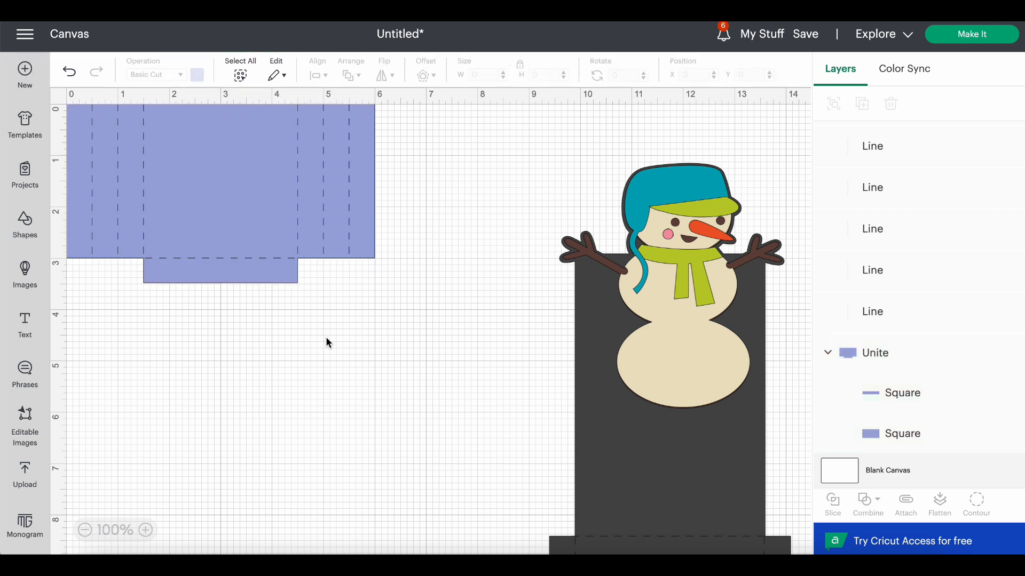
Attach all seven score lines to the purple panel and move the attached piece to about X 1.07, Y 2.42.
{"action": "left_click_drag", "start_coordinate": [386, 315], "coordinate": [60, 159]}
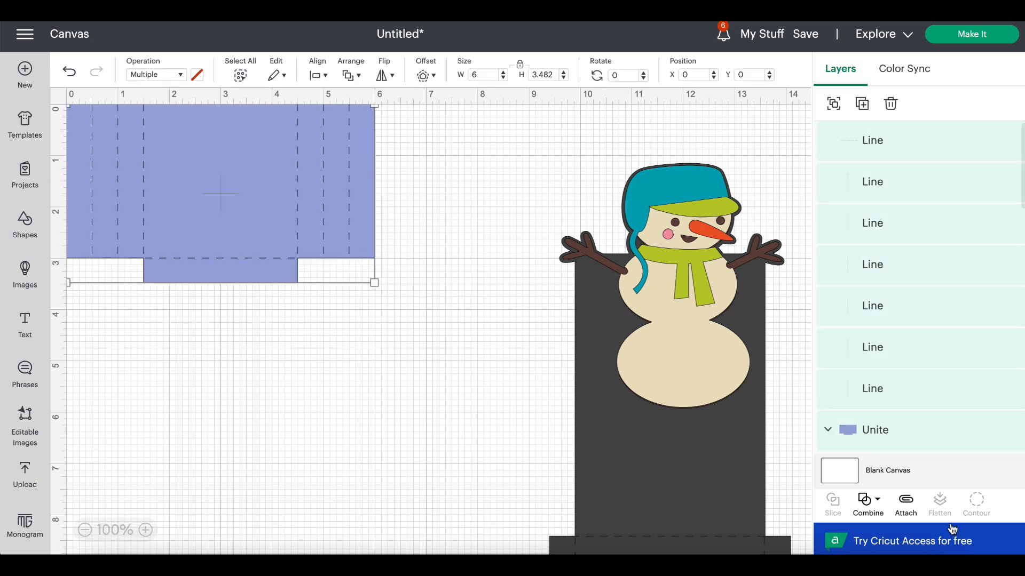
{"action": "left_click", "coordinate": [906, 504]}
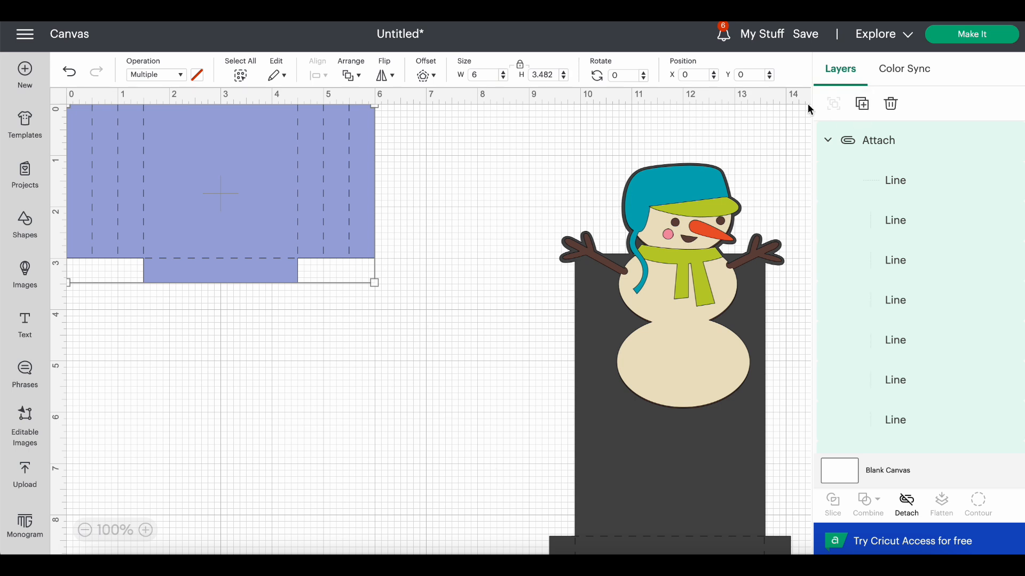
{"action": "left_click", "coordinate": [430, 271]}
{"action": "left_click_drag", "start_coordinate": [255, 161], "coordinate": [303, 289]}
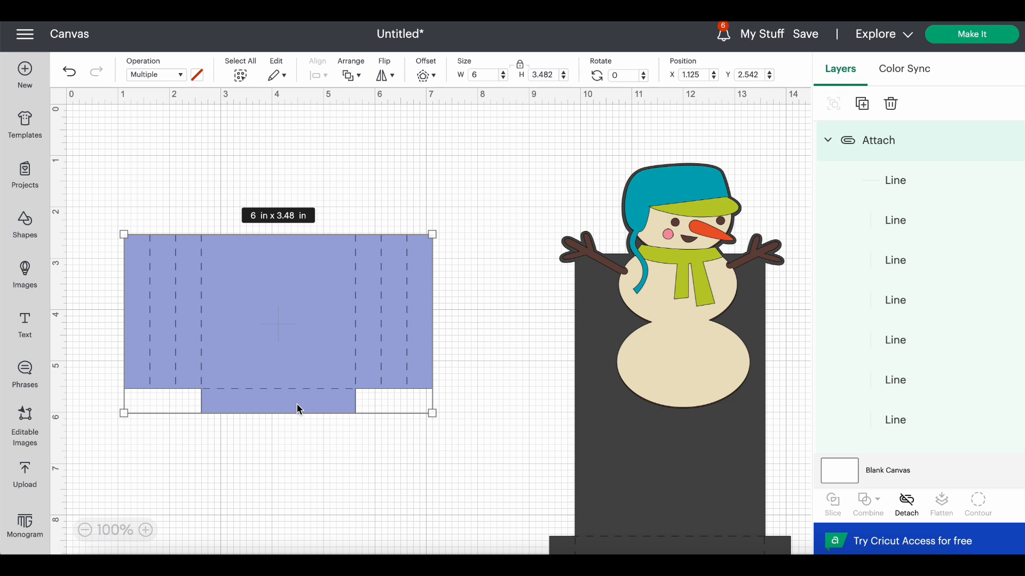
{"action": "mouse_move", "coordinate": [312, 408]}
{"action": "left_mouse_down"}
{"action": "mouse_move", "coordinate": [293, 402]}
{"action": "mouse_move", "coordinate": [307, 397]}
{"action": "left_mouse_up"}
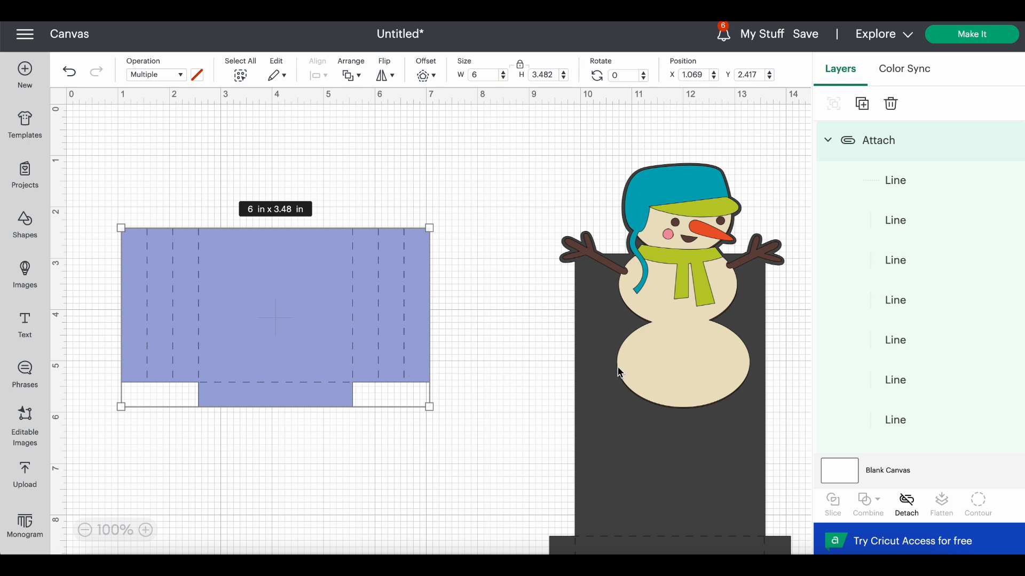
{"action": "left_click", "coordinate": [532, 395]}
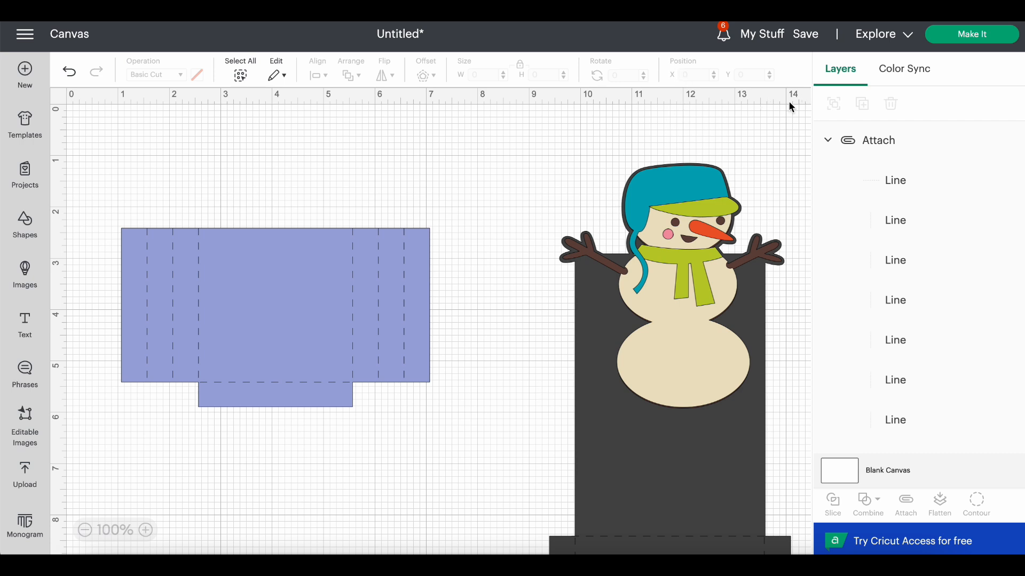
Save the project as "snowman cocoa pocket" without creating a new collection.
{"action": "left_click", "coordinate": [806, 35]}
{"action": "left_click", "coordinate": [456, 140]}
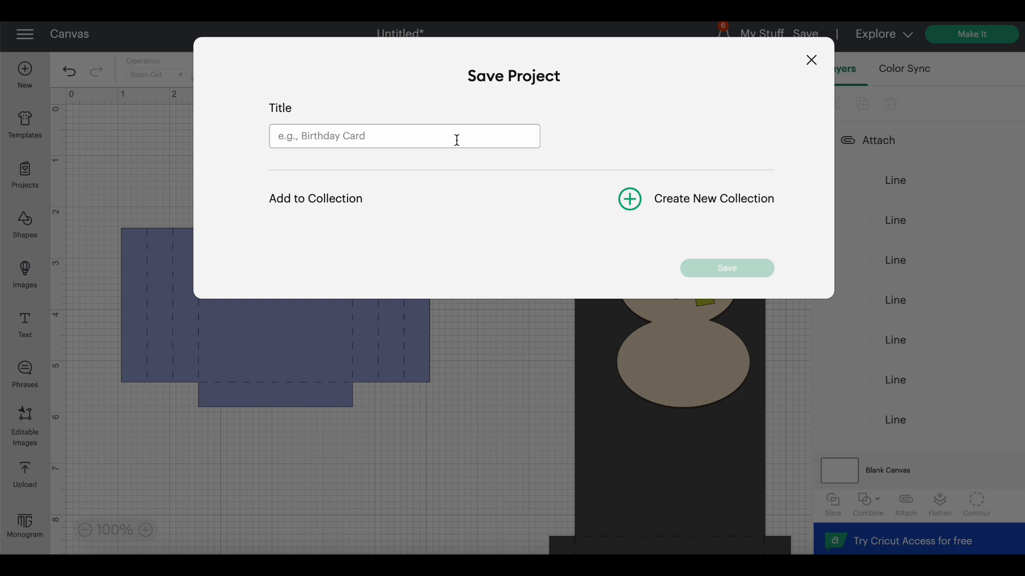
{"action": "type", "text": "snowman cocoa pocket"}
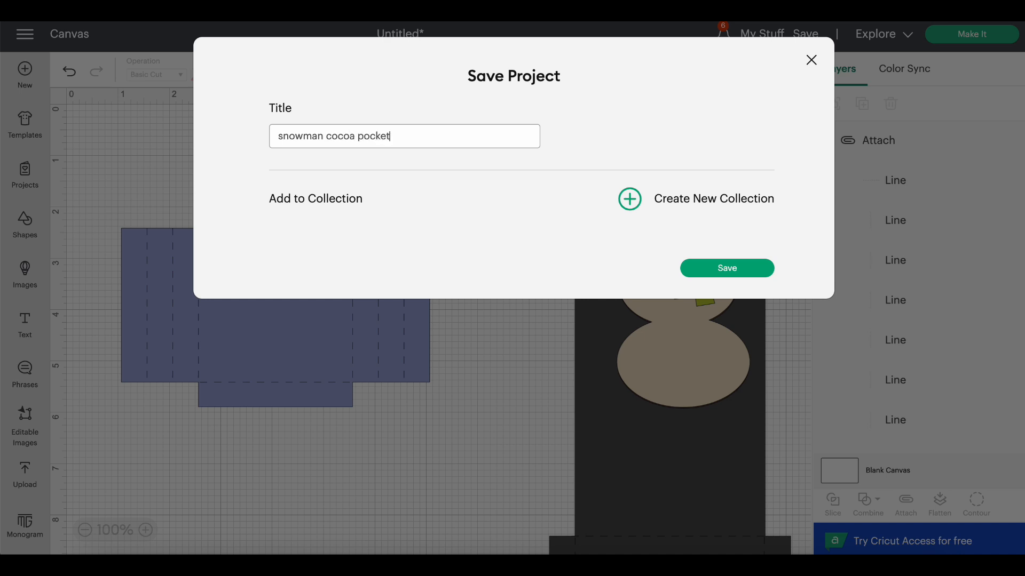
{"action": "key", "text": "Return"}
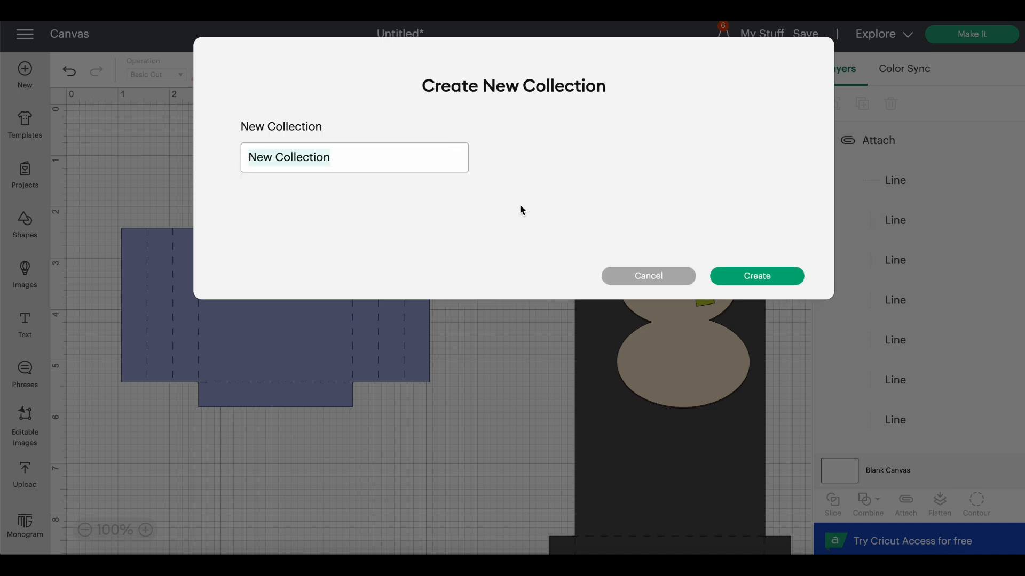
{"action": "left_click", "coordinate": [651, 277]}
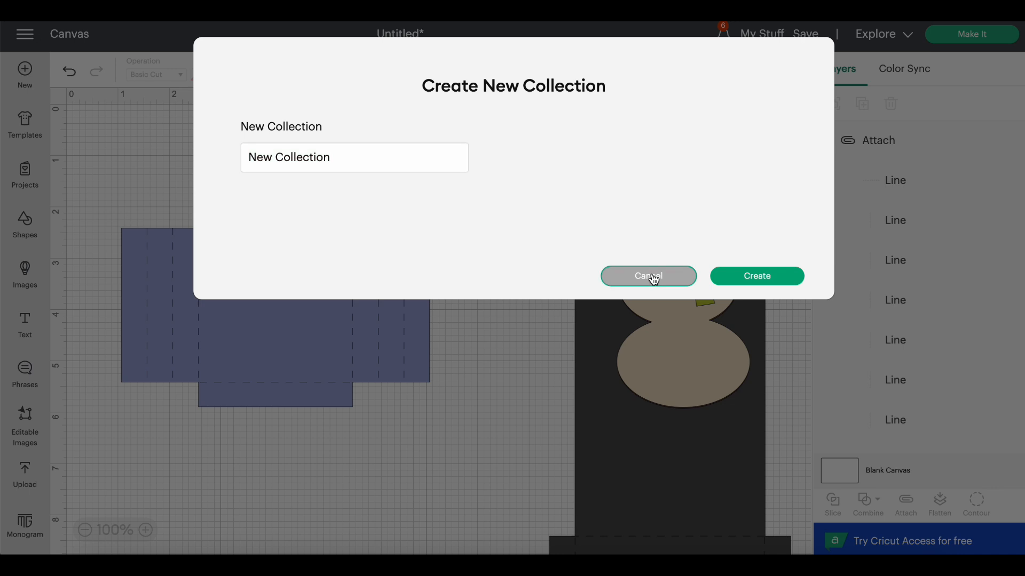
{"action": "left_click", "coordinate": [719, 277]}
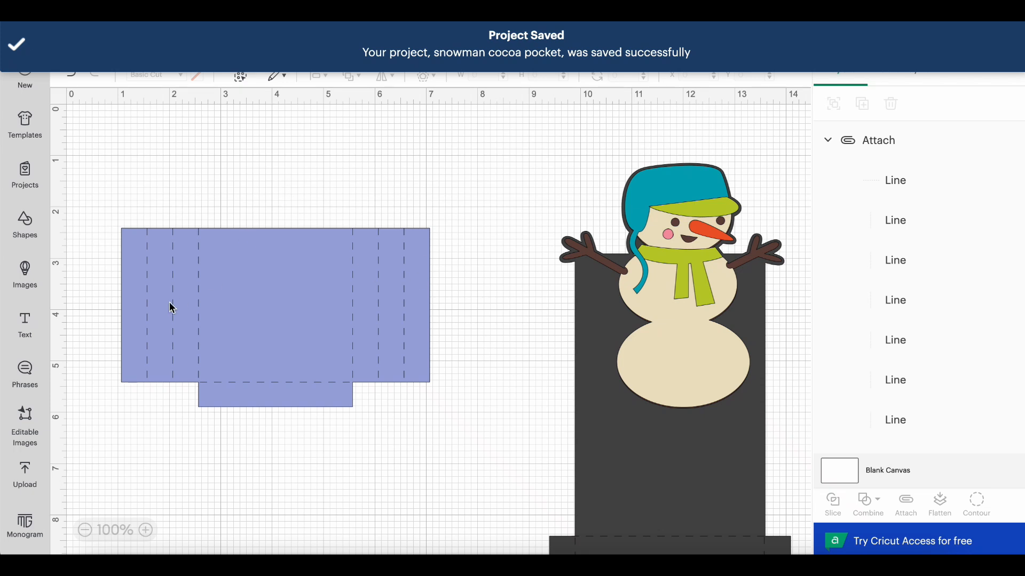
Move the attached purple pocket panel to about X 1.83, Y 2.18 on the canvas.
{"action": "left_click_drag", "start_coordinate": [224, 302], "coordinate": [263, 289]}
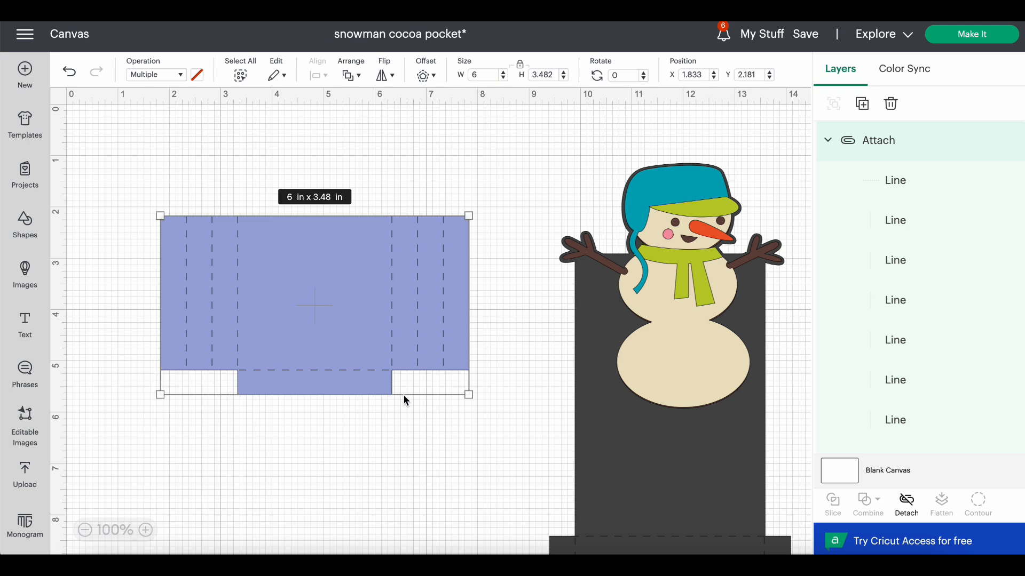
{"action": "left_click", "coordinate": [494, 411]}
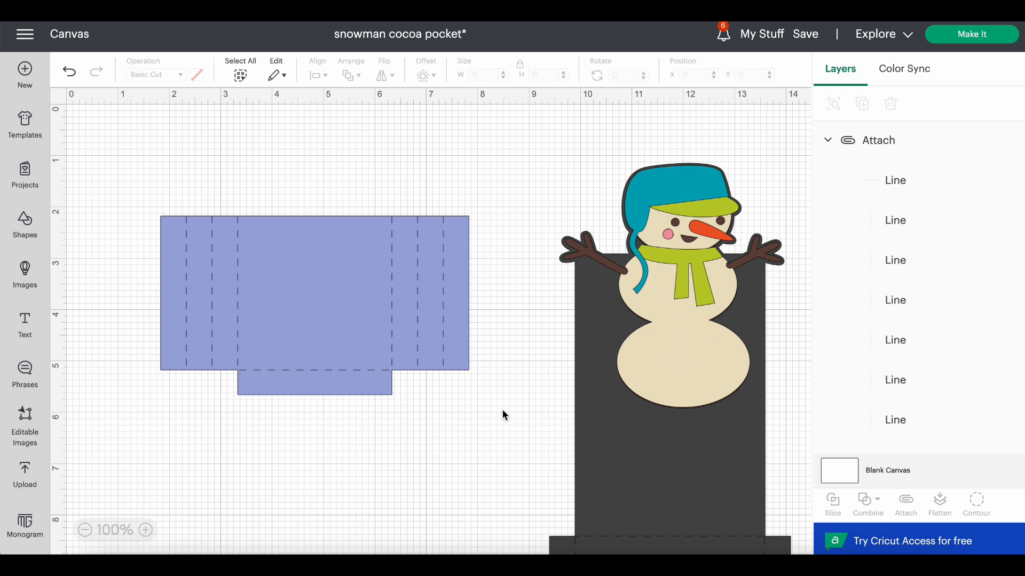
Send the project to mat preparation, loading all materials on a 12 in x 12 in mat.
{"action": "left_click", "coordinate": [971, 35]}
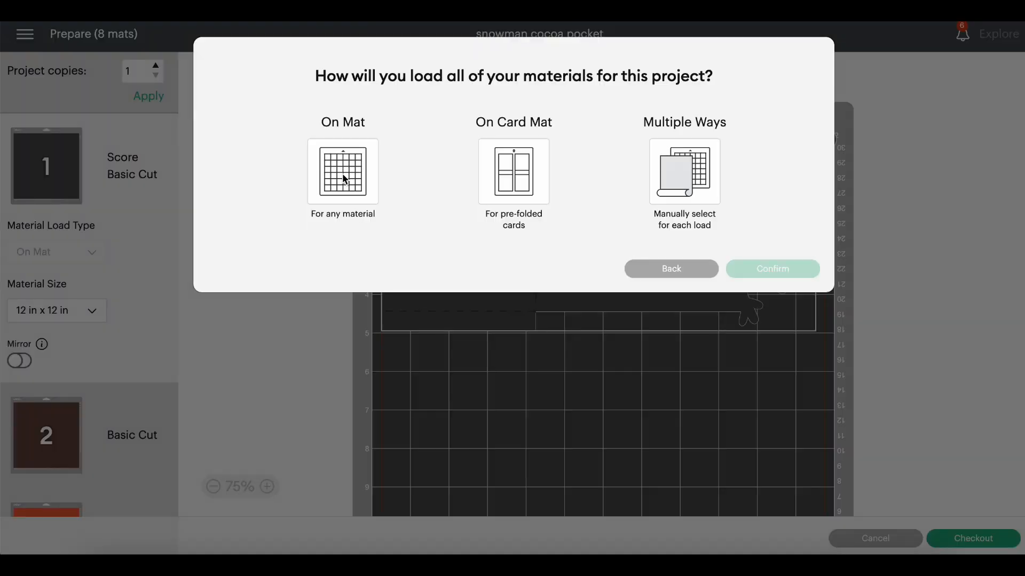
{"action": "left_click", "coordinate": [344, 179]}
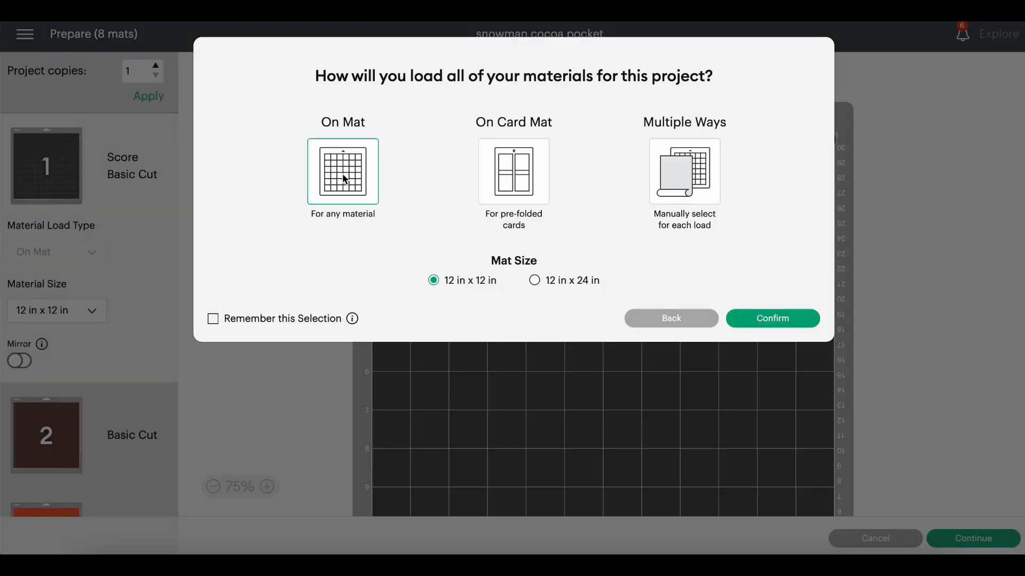
{"action": "left_click", "coordinate": [763, 321]}
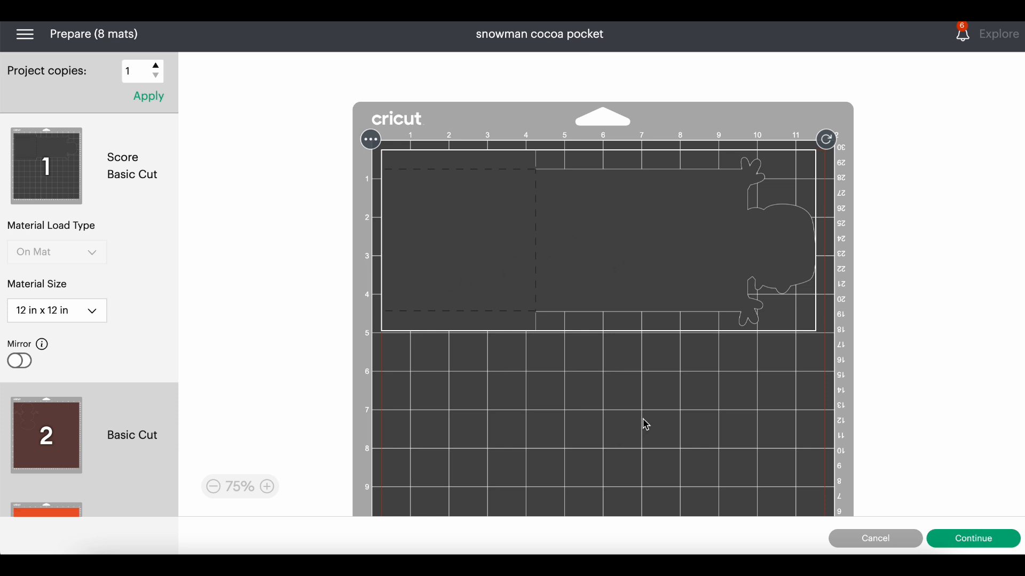
Examine the layout of the pieces on each mat from 2 through 8, and return to the start of the mat list.
{"action": "left_click", "coordinate": [57, 438]}
{"action": "scroll", "coordinate": [56, 436], "scroll_direction": "down", "scroll_amount": 3}
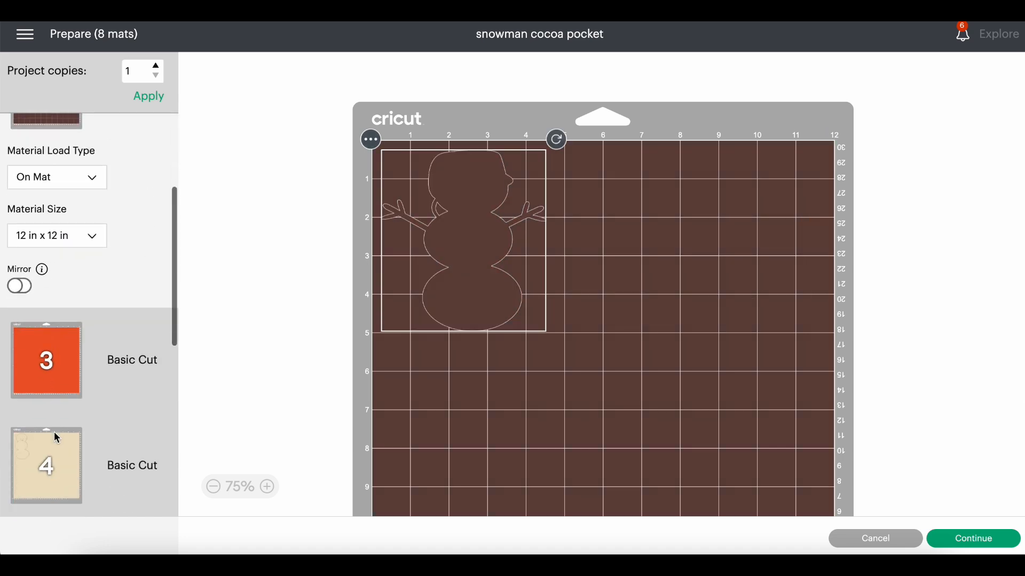
{"action": "left_click", "coordinate": [46, 384]}
{"action": "scroll", "coordinate": [48, 372], "scroll_direction": "down", "scroll_amount": 2}
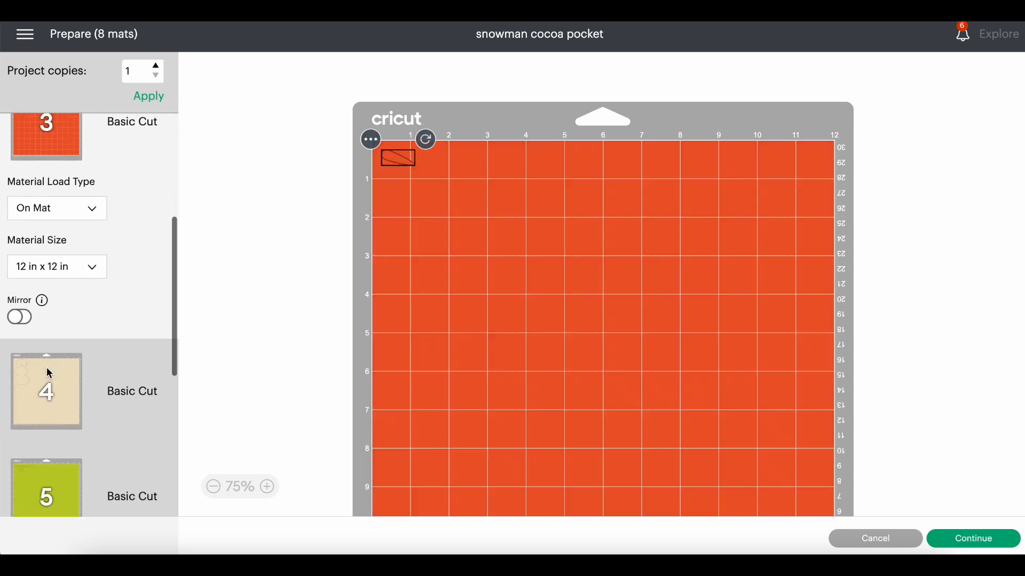
{"action": "left_click", "coordinate": [47, 393]}
{"action": "scroll", "coordinate": [49, 397], "scroll_direction": "down", "scroll_amount": 1}
{"action": "scroll", "coordinate": [50, 397], "scroll_direction": "down", "scroll_amount": 1}
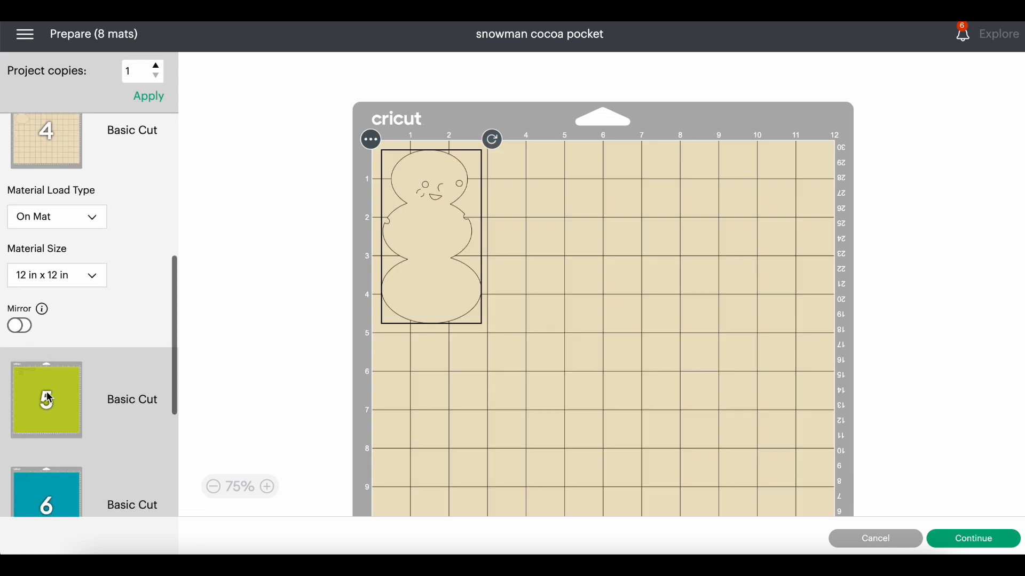
{"action": "left_click", "coordinate": [31, 410]}
{"action": "scroll", "coordinate": [30, 410], "scroll_direction": "down", "scroll_amount": 2}
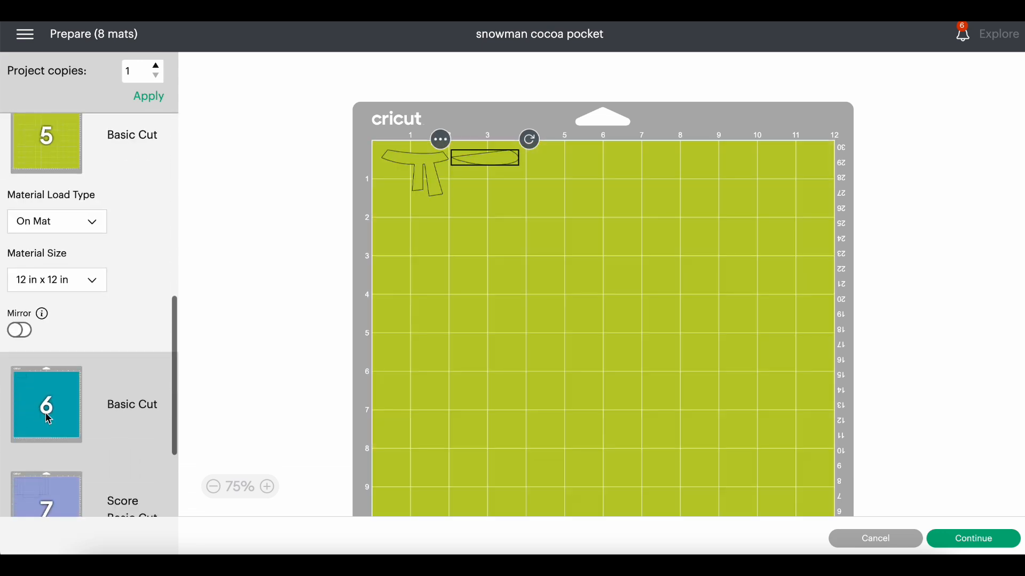
{"action": "left_click", "coordinate": [47, 419]}
{"action": "scroll", "coordinate": [48, 368], "scroll_direction": "down", "scroll_amount": 3}
{"action": "left_click", "coordinate": [46, 362]}
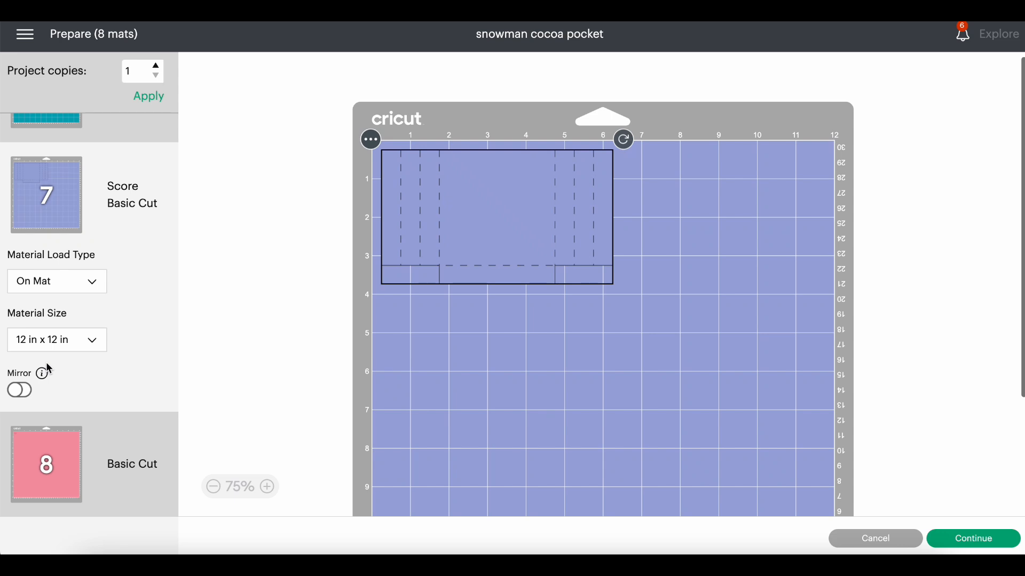
{"action": "left_click", "coordinate": [56, 430]}
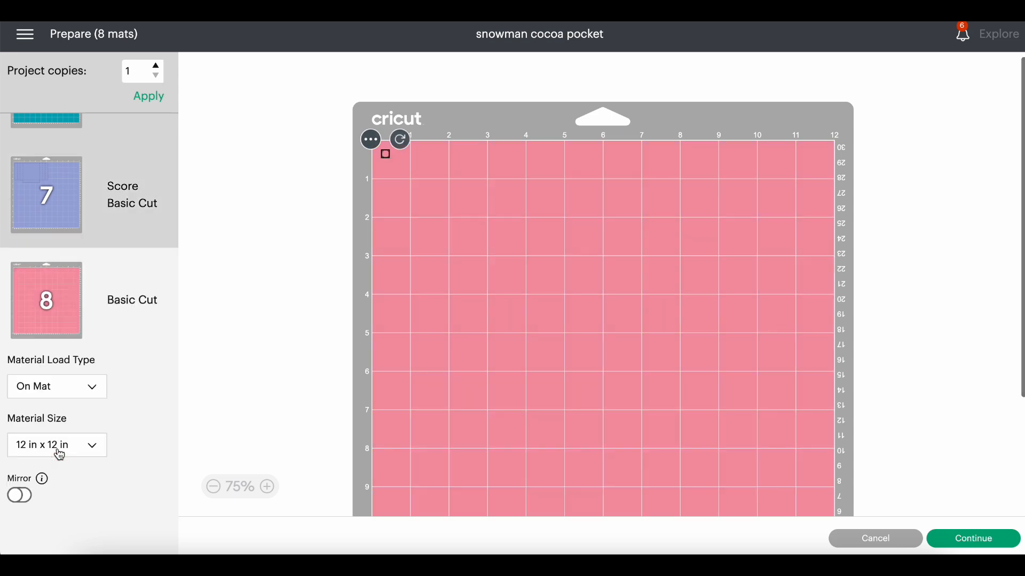
{"action": "scroll", "coordinate": [64, 312], "scroll_direction": "up", "scroll_amount": 10}
{"action": "scroll", "coordinate": [67, 318], "scroll_direction": "up", "scroll_amount": 1}
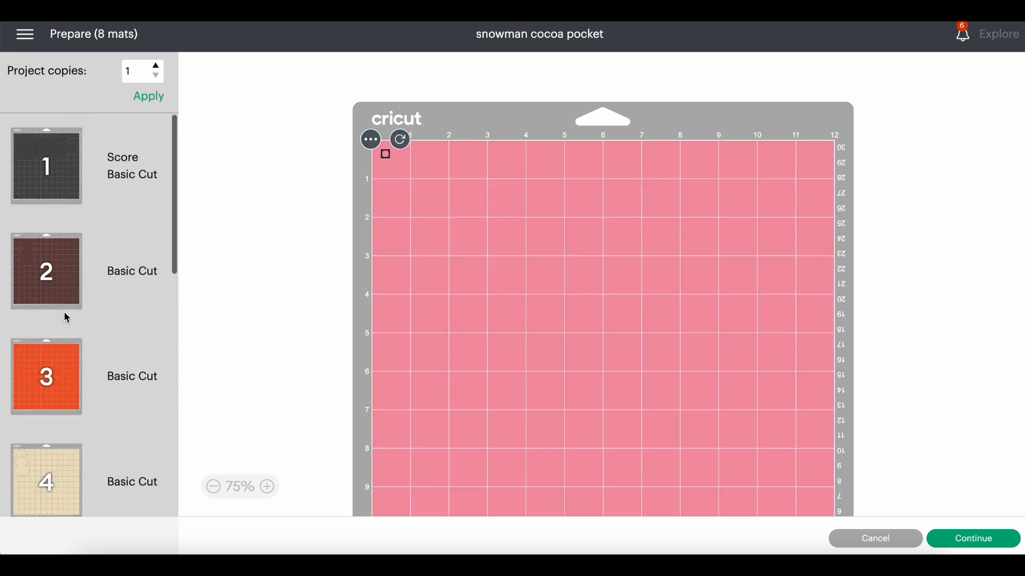